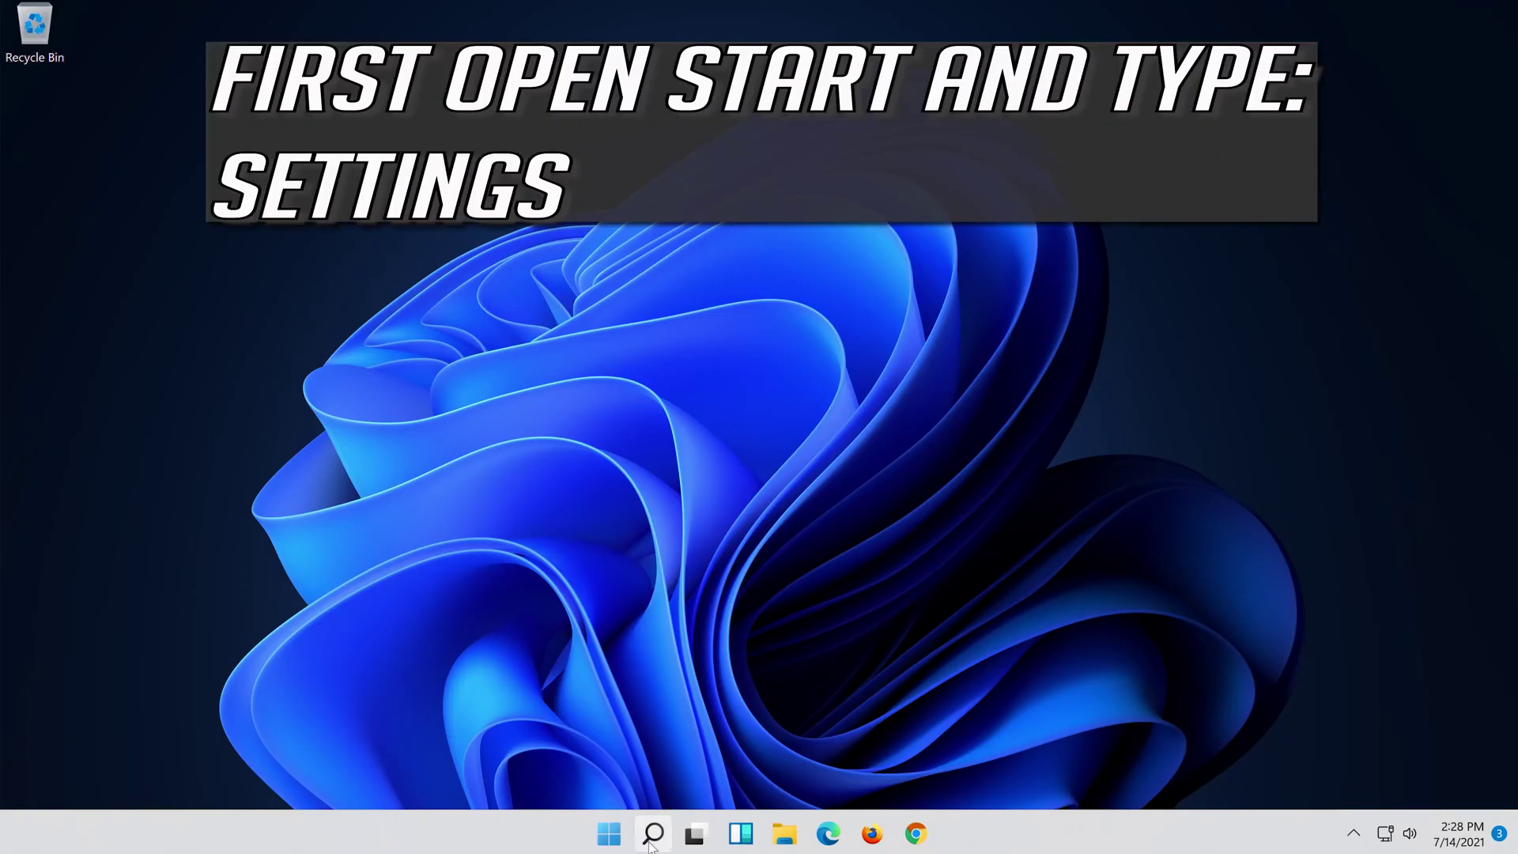
# Search Windows for 'settings' and launch the Settings app from Best match
pyautogui.click(651, 838)
pyautogui.write('s')
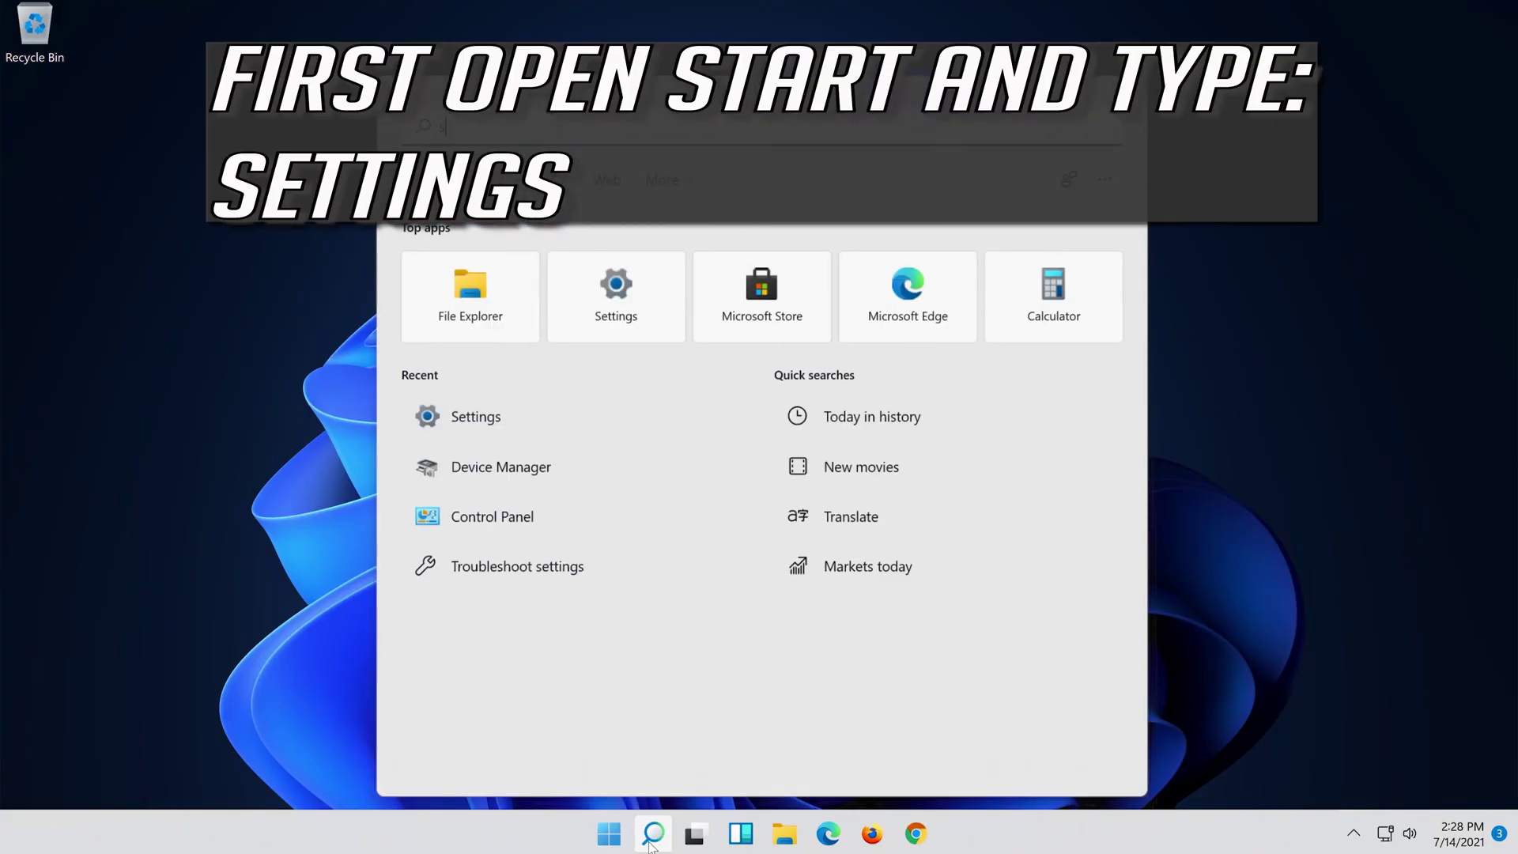
pyautogui.write('ettings')
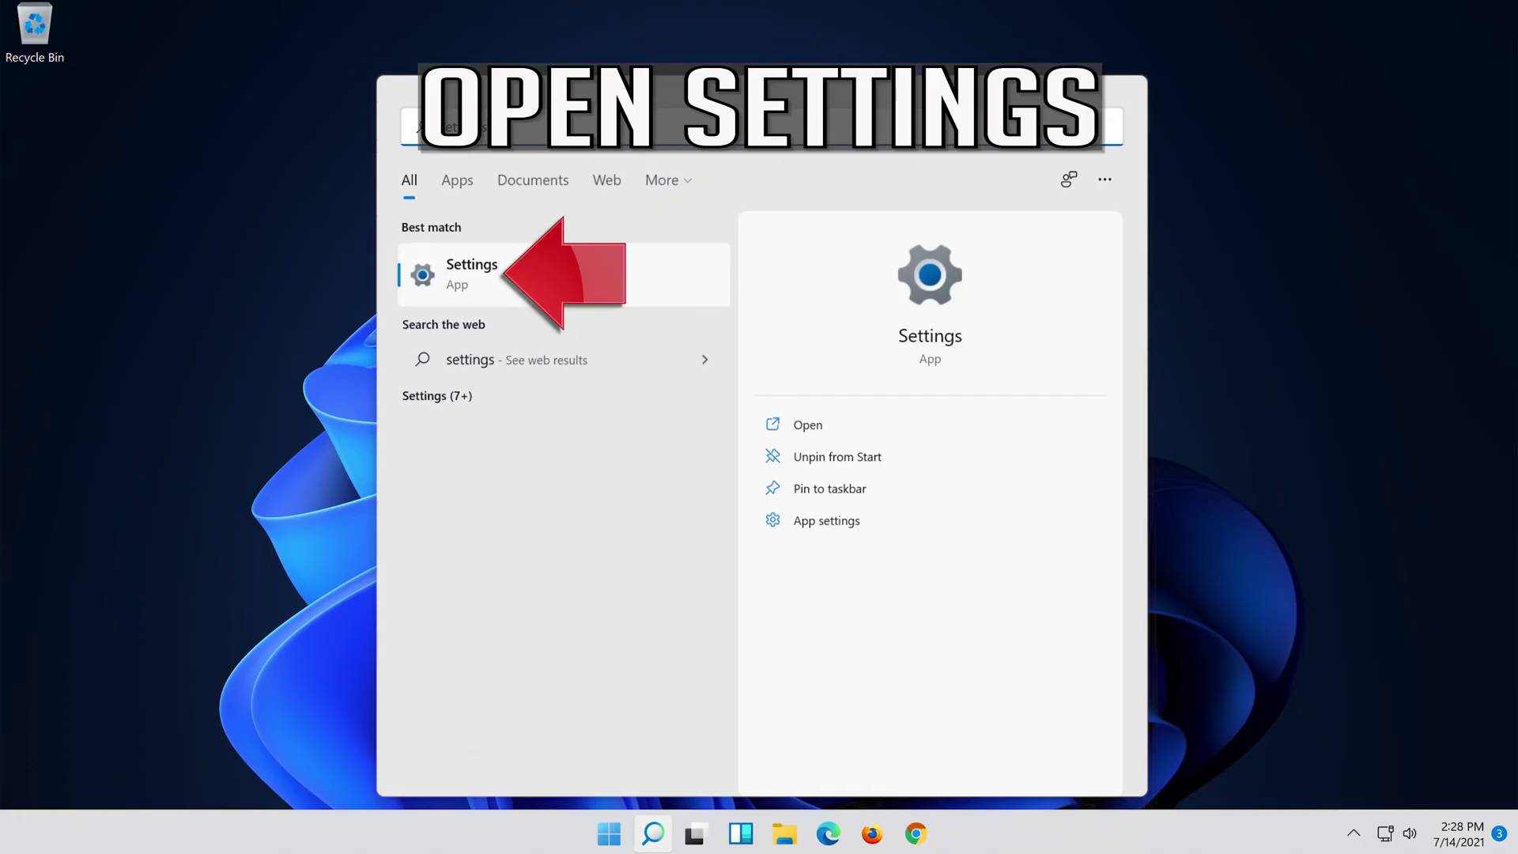
pyautogui.click(556, 281)
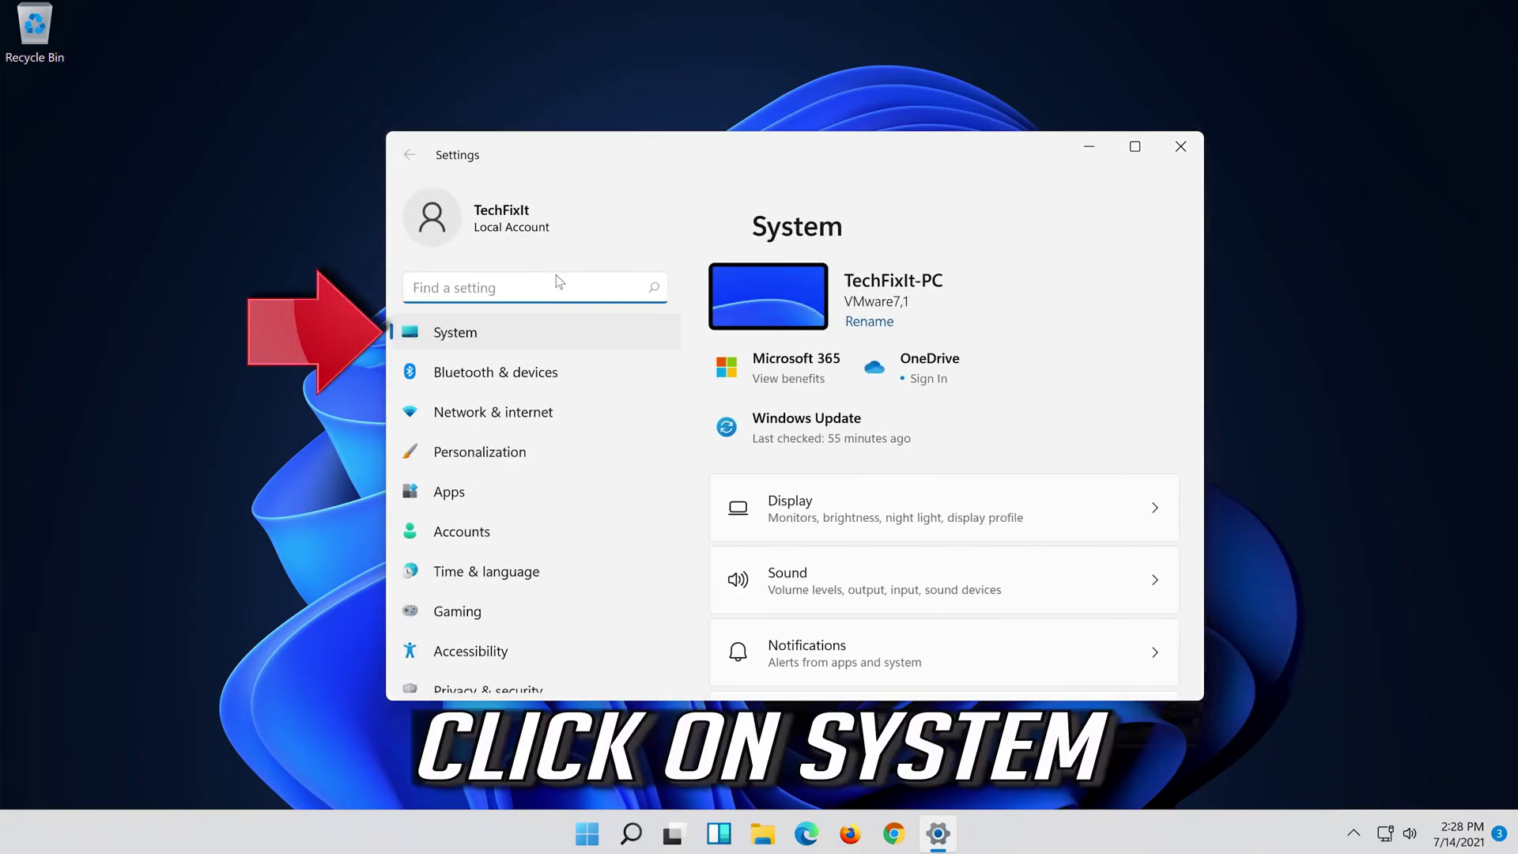
# Run the Playing Audio troubleshooter from System > Troubleshoot > Other troubleshooters
pyautogui.click(506, 338)
pyautogui.scroll(-6, 858, 546)
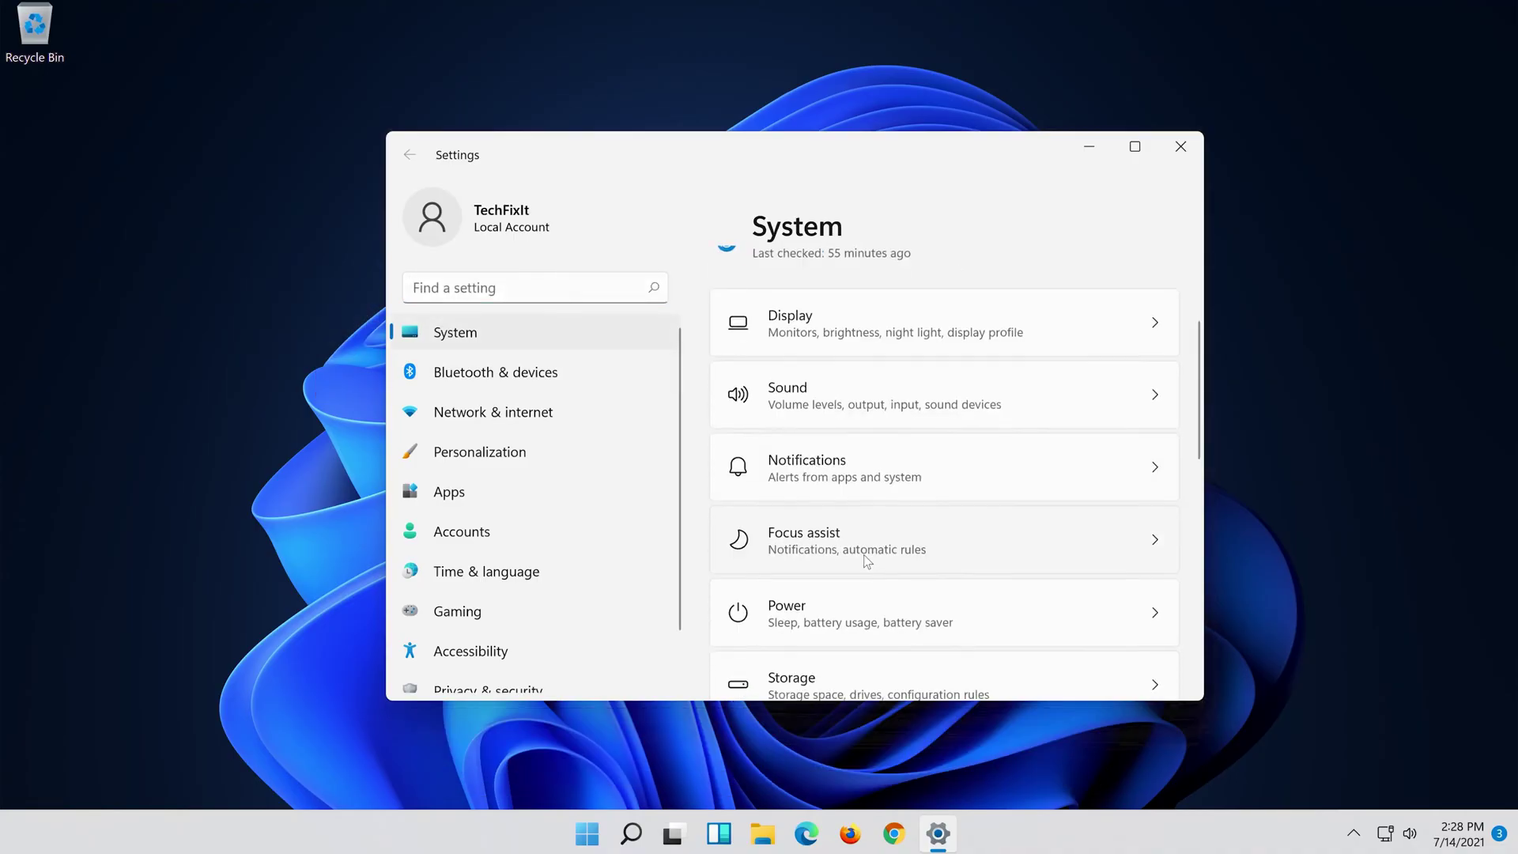
pyautogui.scroll(-5, 861, 564)
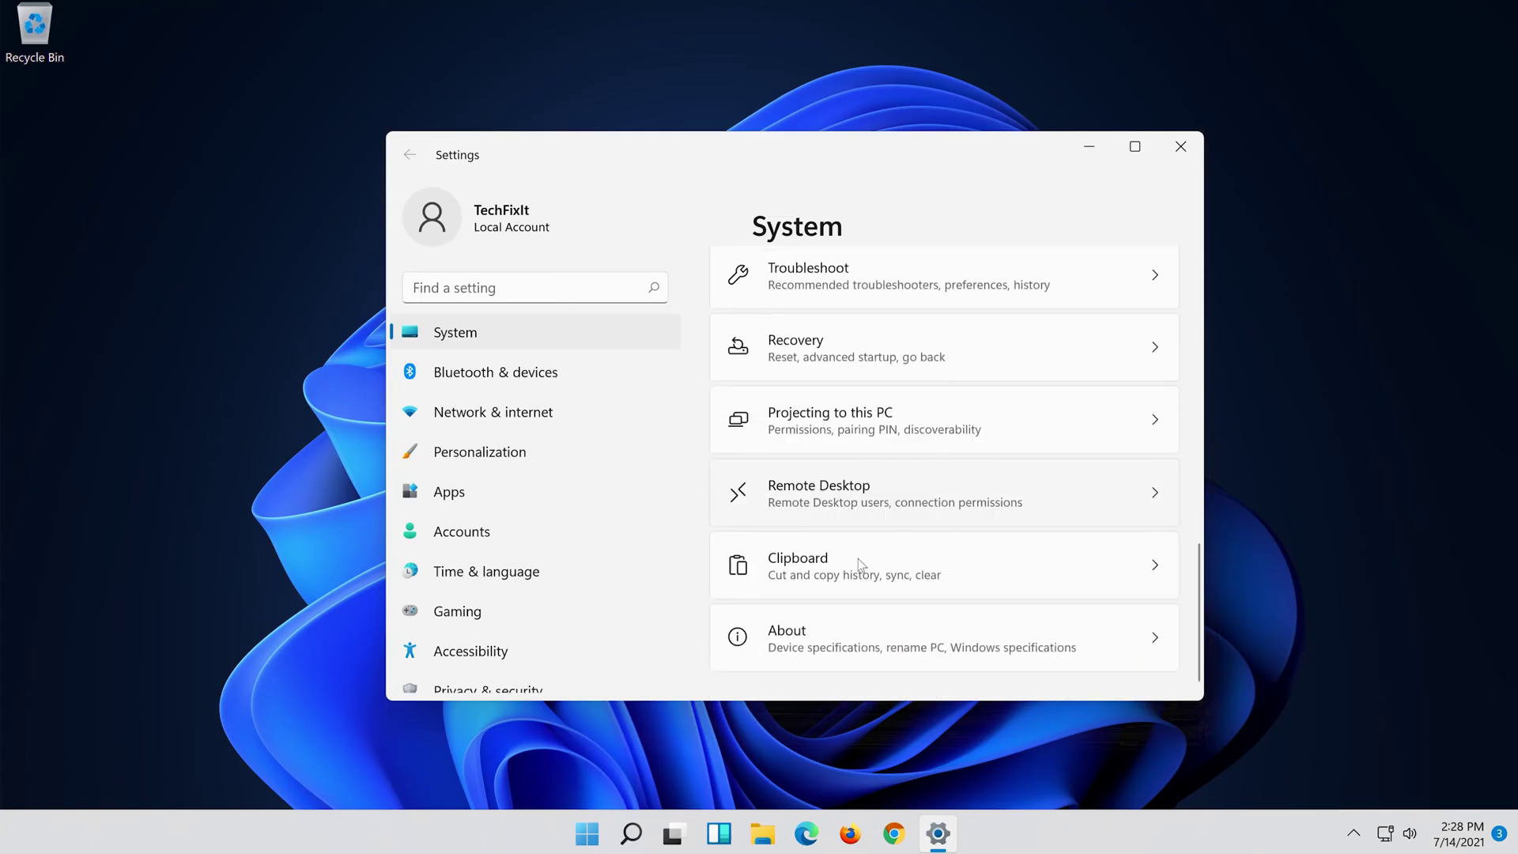
pyautogui.scroll(3, 861, 564)
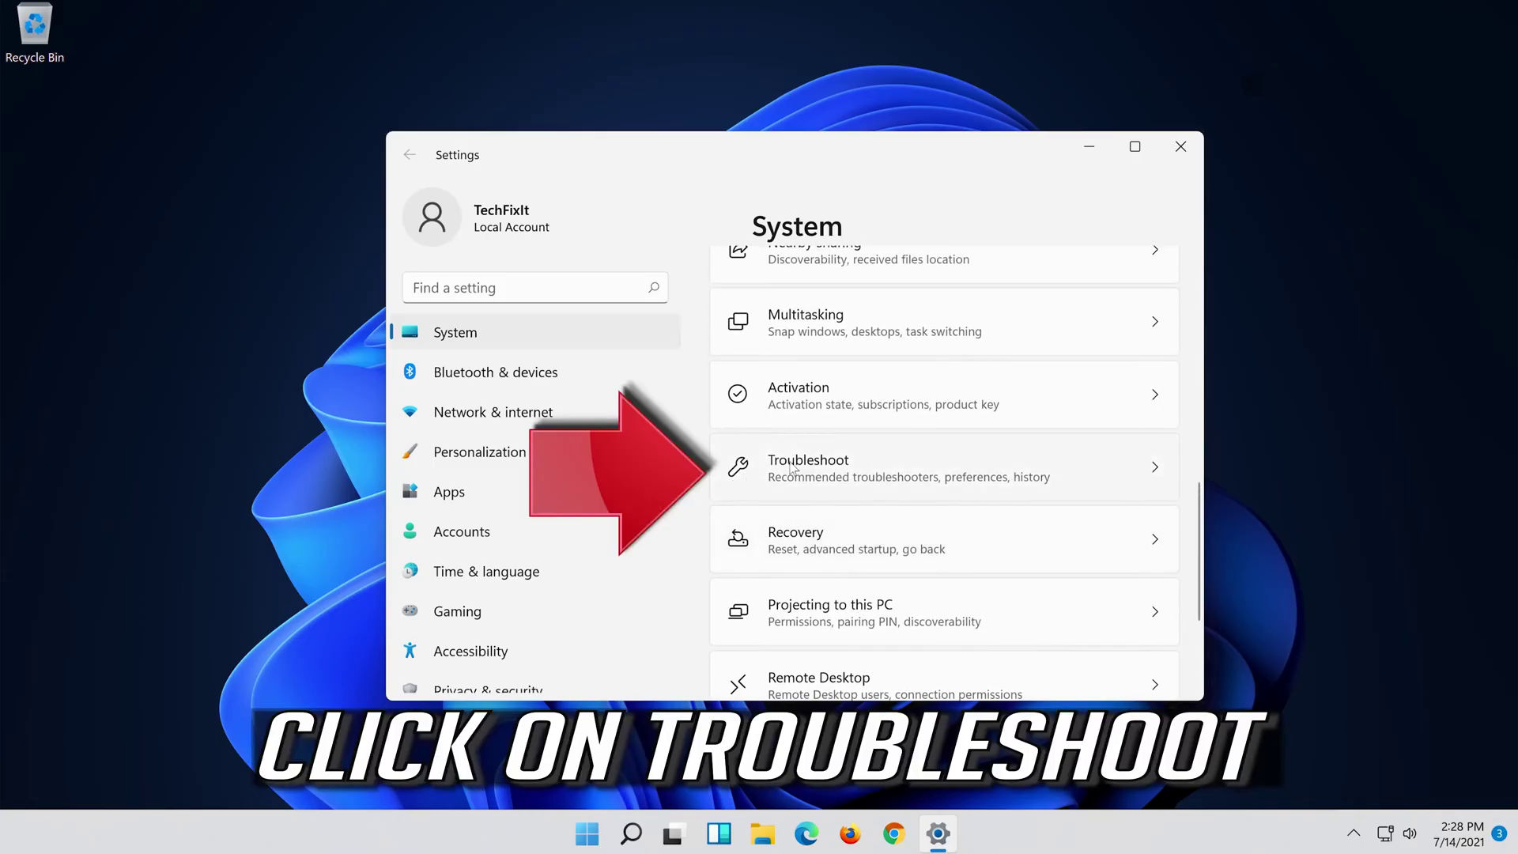
pyautogui.click(941, 474)
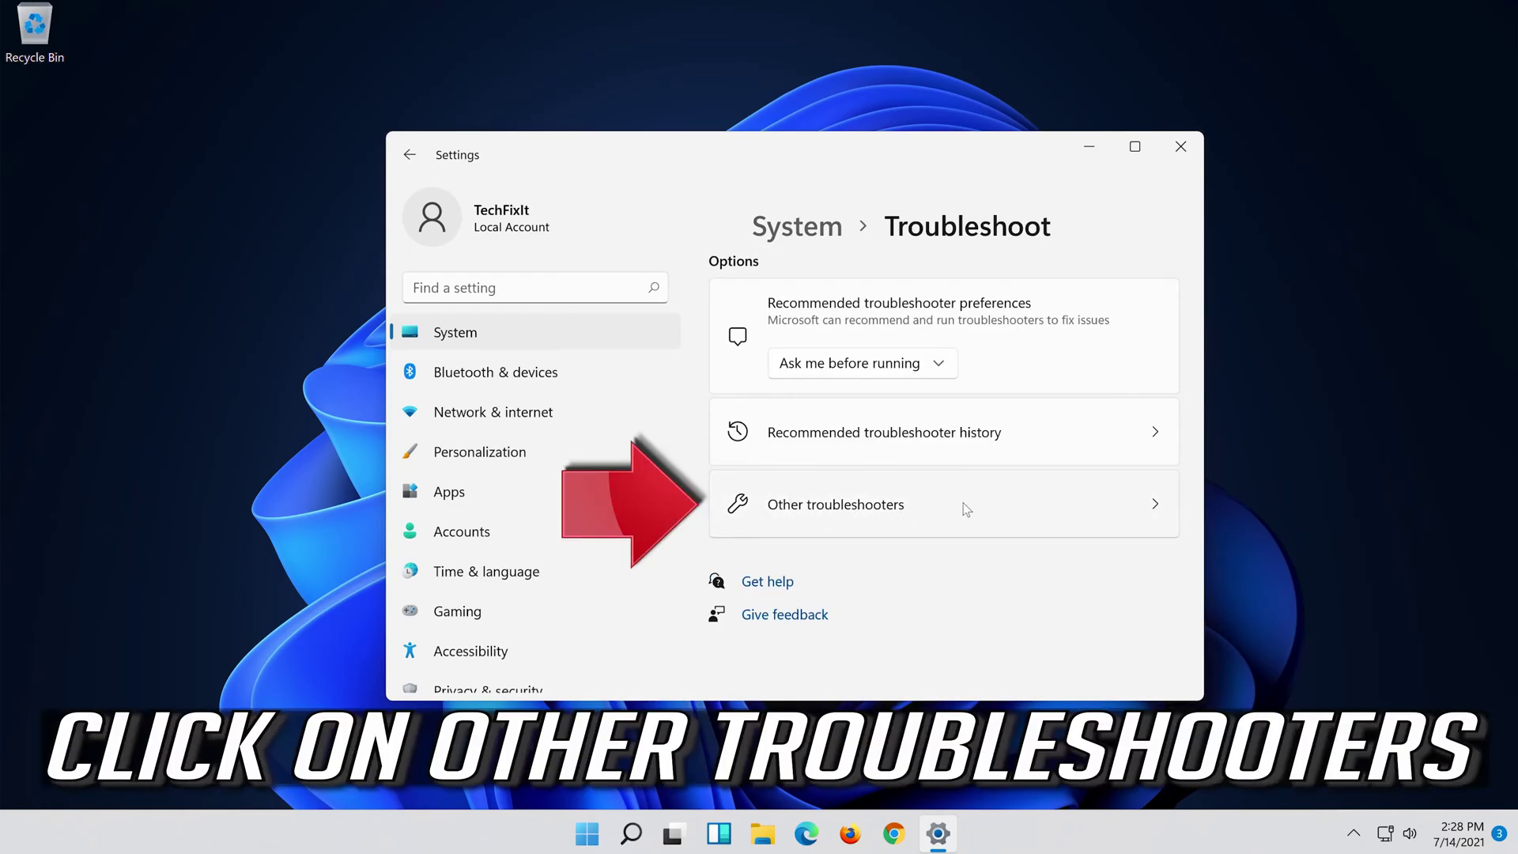
pyautogui.click(953, 510)
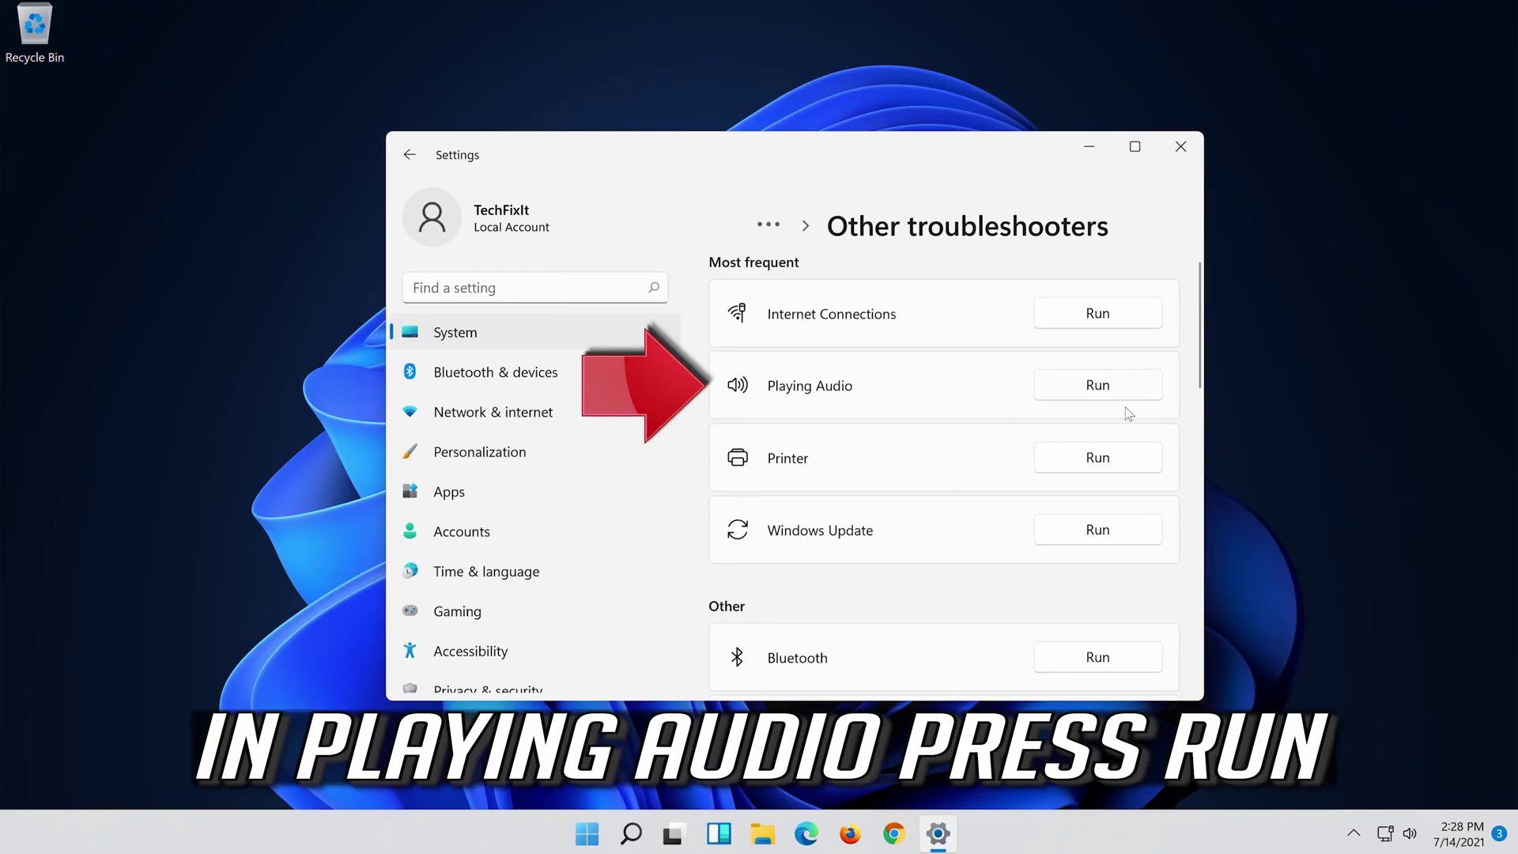
pyautogui.click(1083, 395)
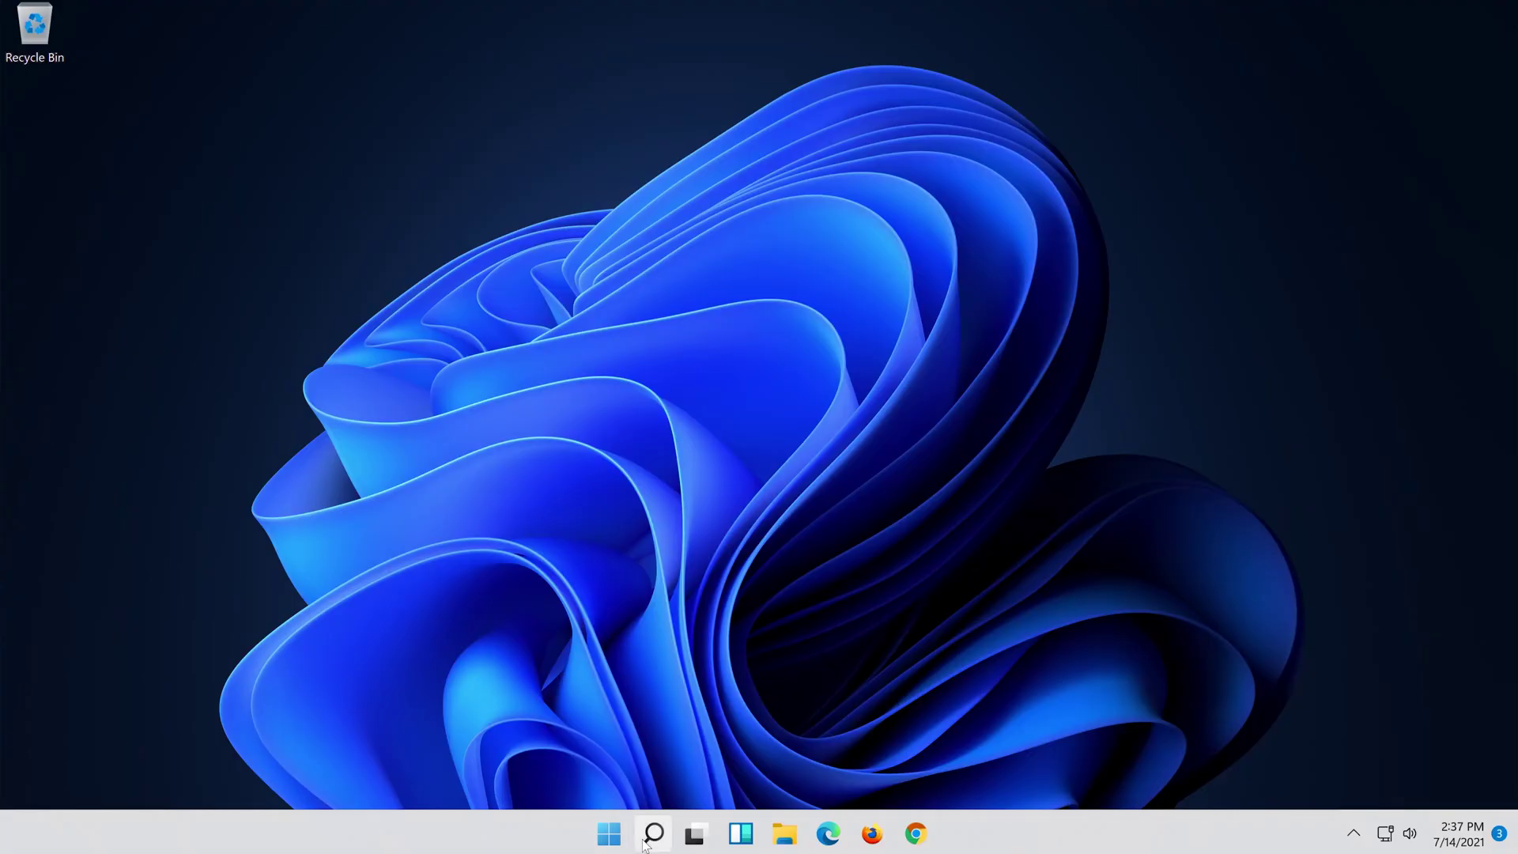
# Search Windows for 'device manager' and launch Device Manager
pyautogui.click(650, 837)
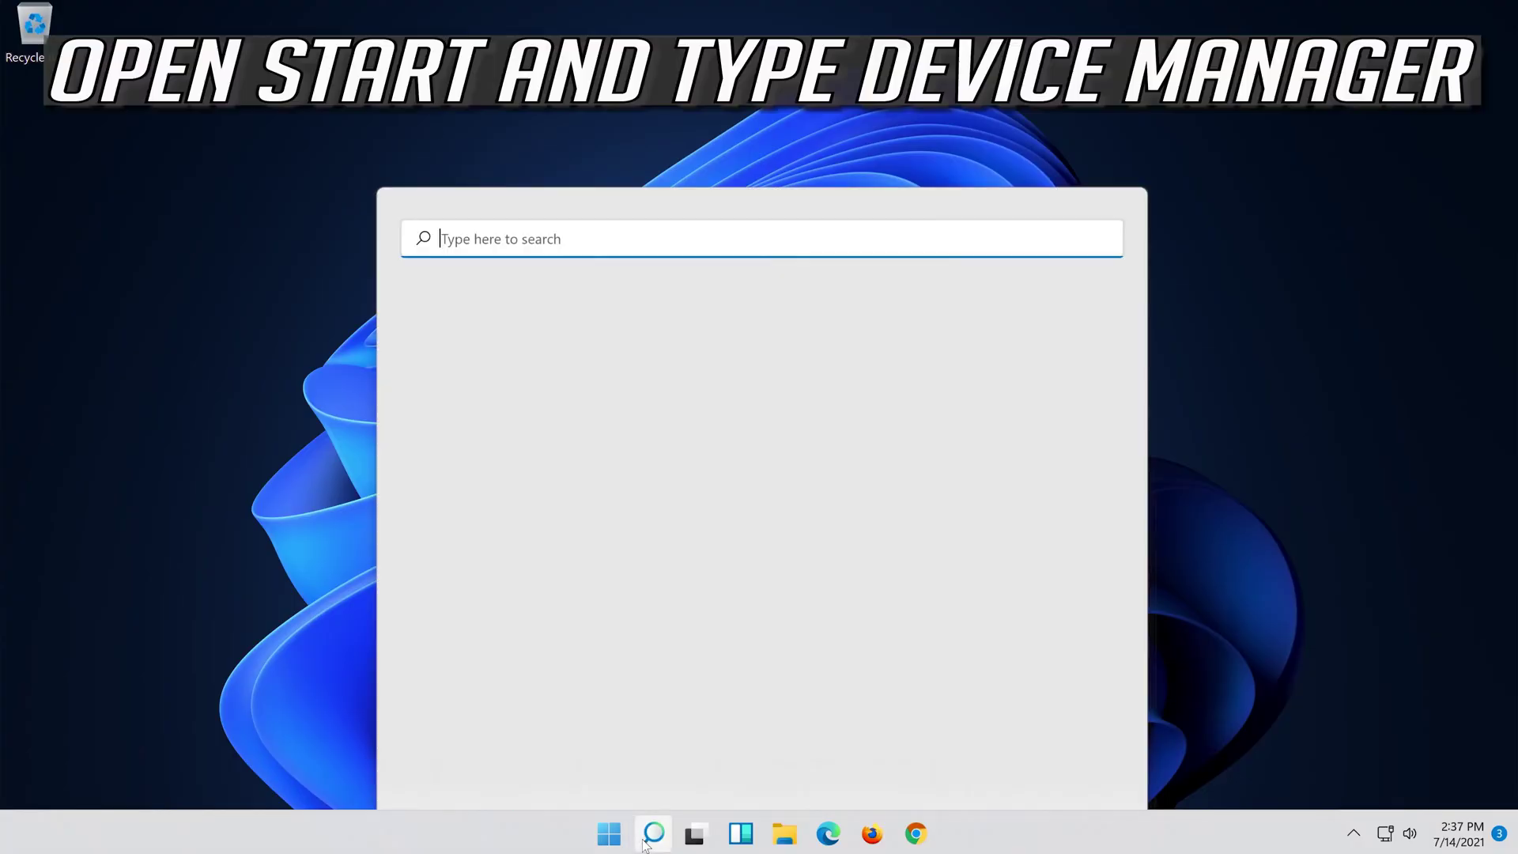
pyautogui.write('devi')
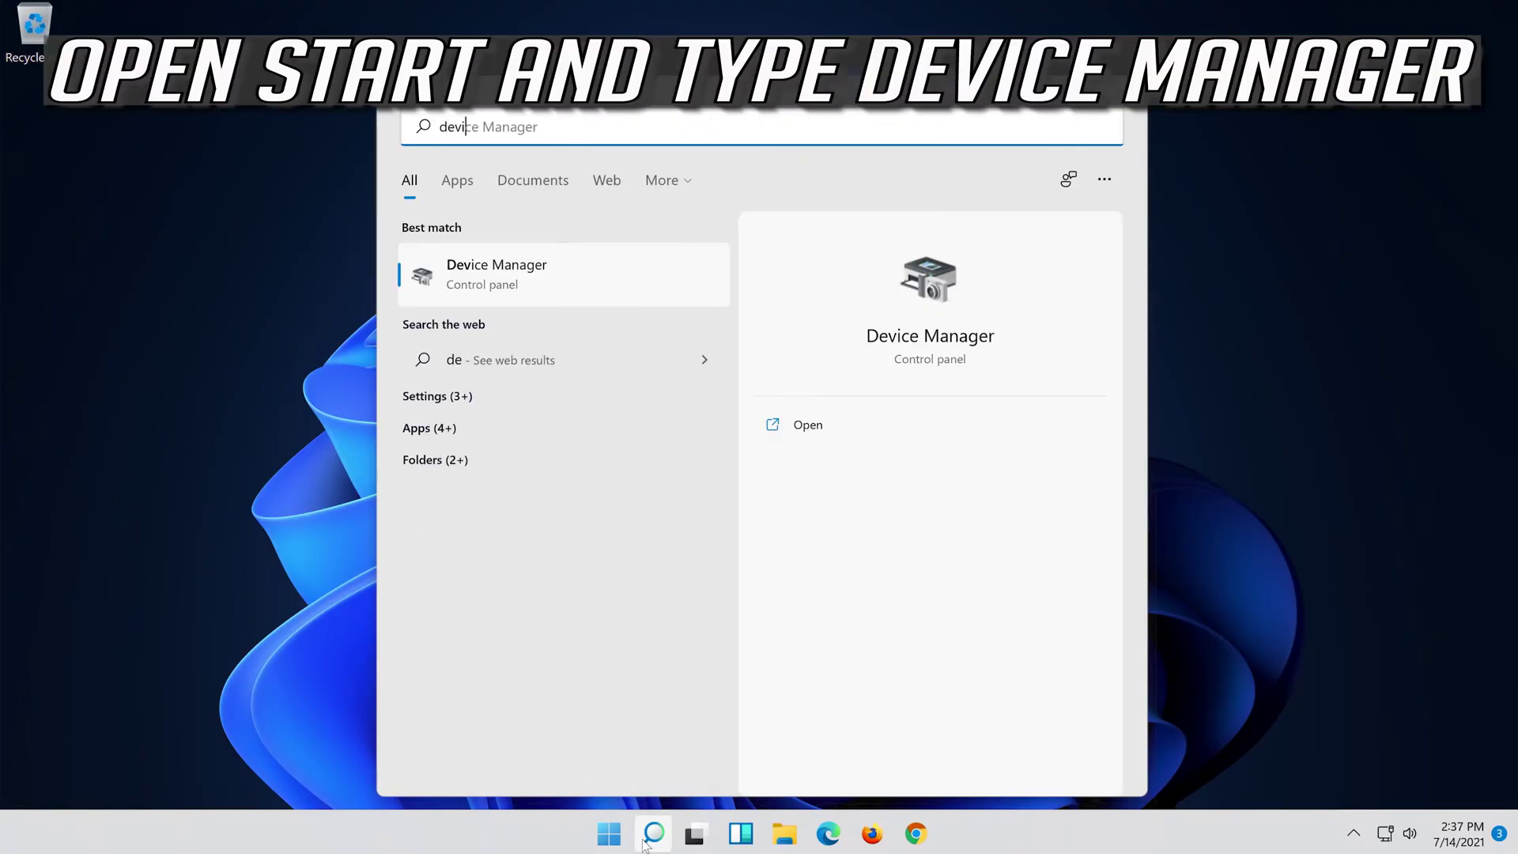
pyautogui.write('ce manager')
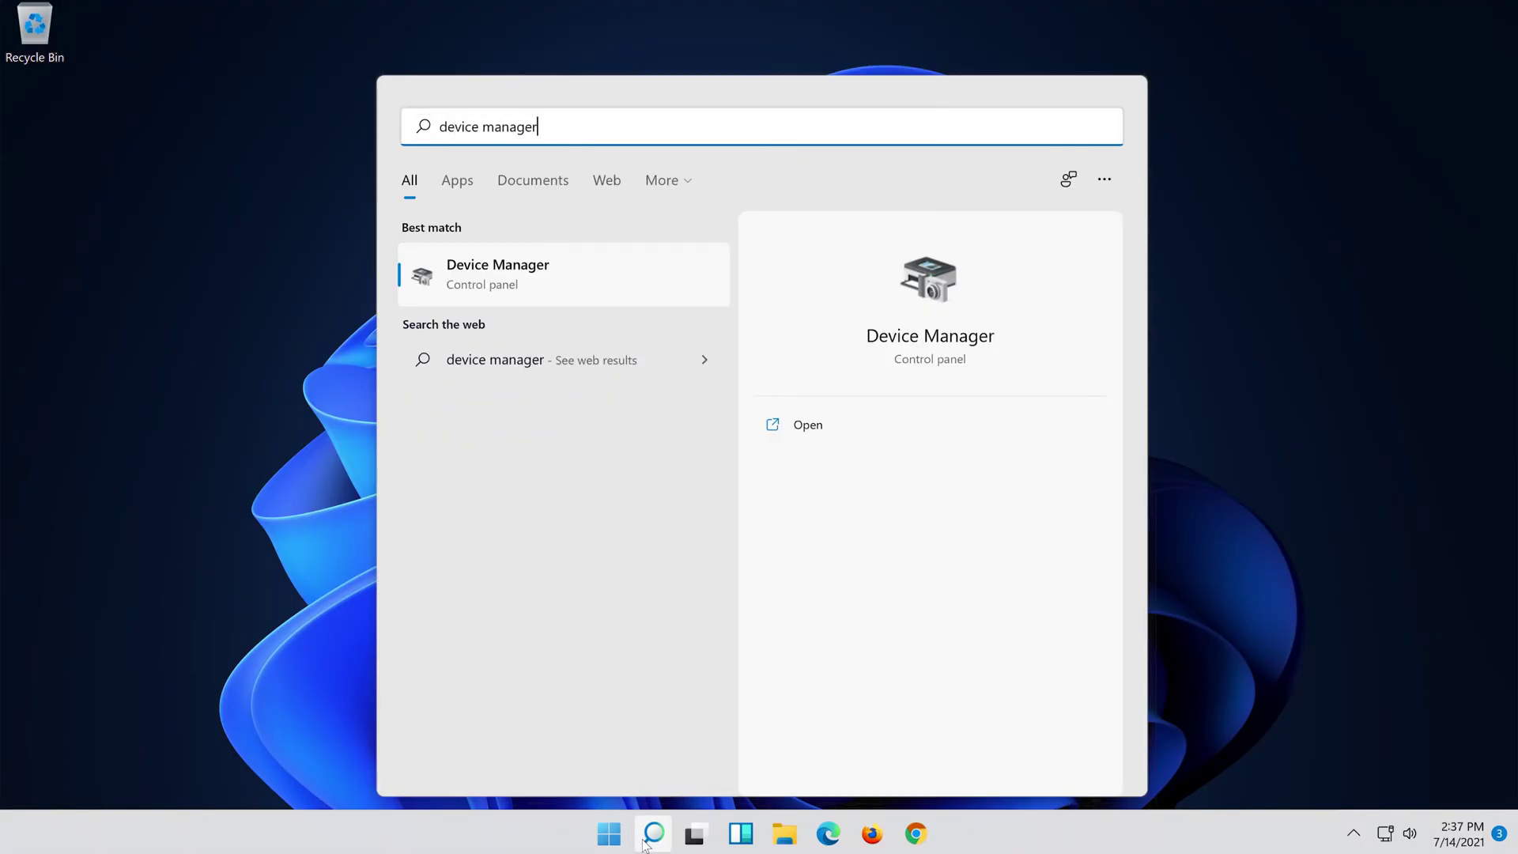
pyautogui.click(565, 290)
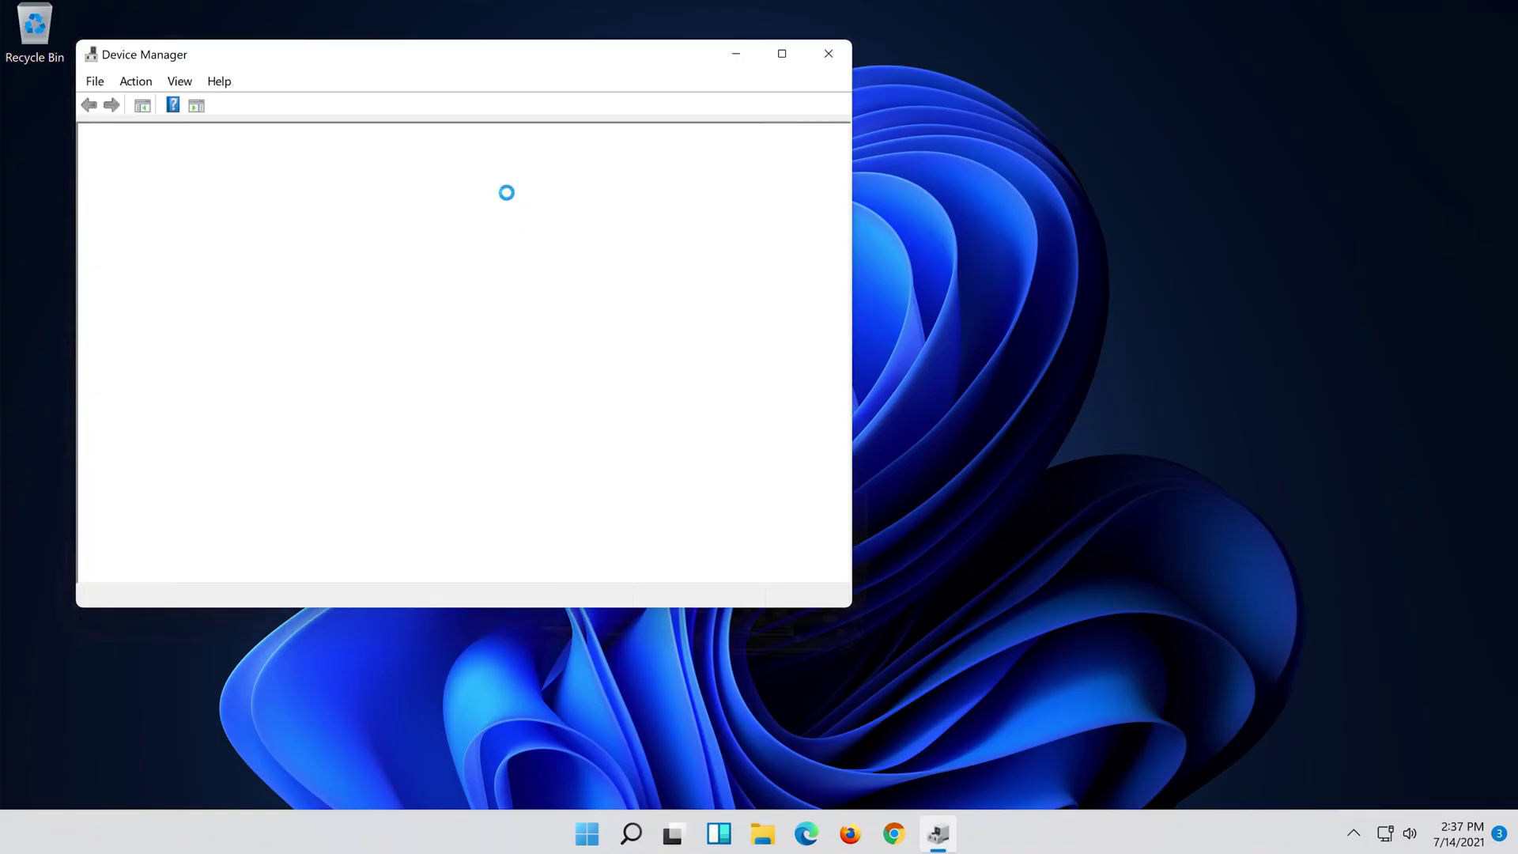
# Start a driver update from the High Definition Audio Device's Driver properties
pyautogui.moveTo(354, 63); pyautogui.dragTo(741, 116)
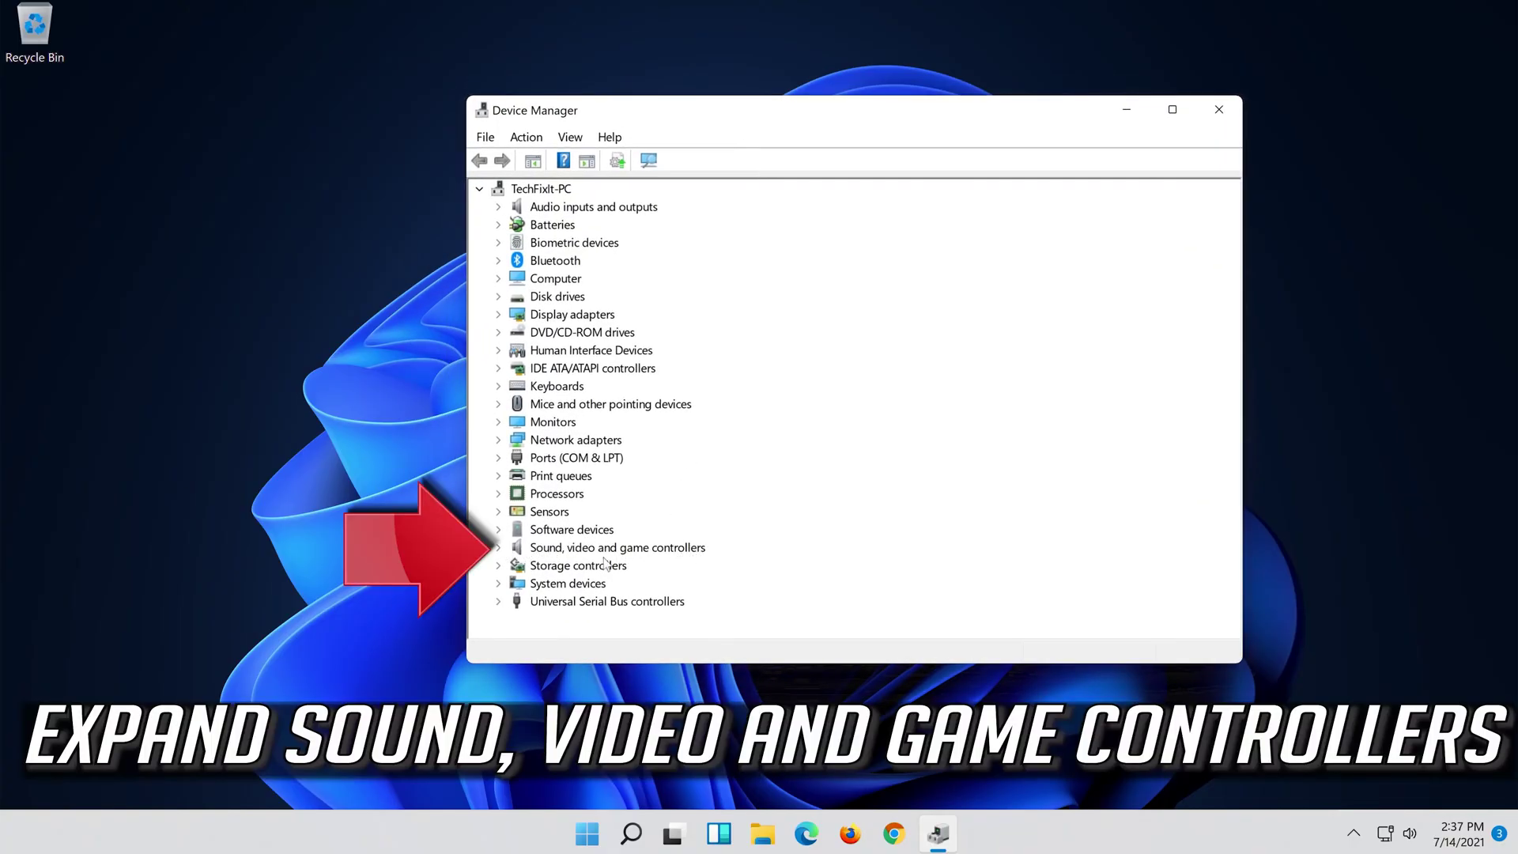
pyautogui.click(498, 548)
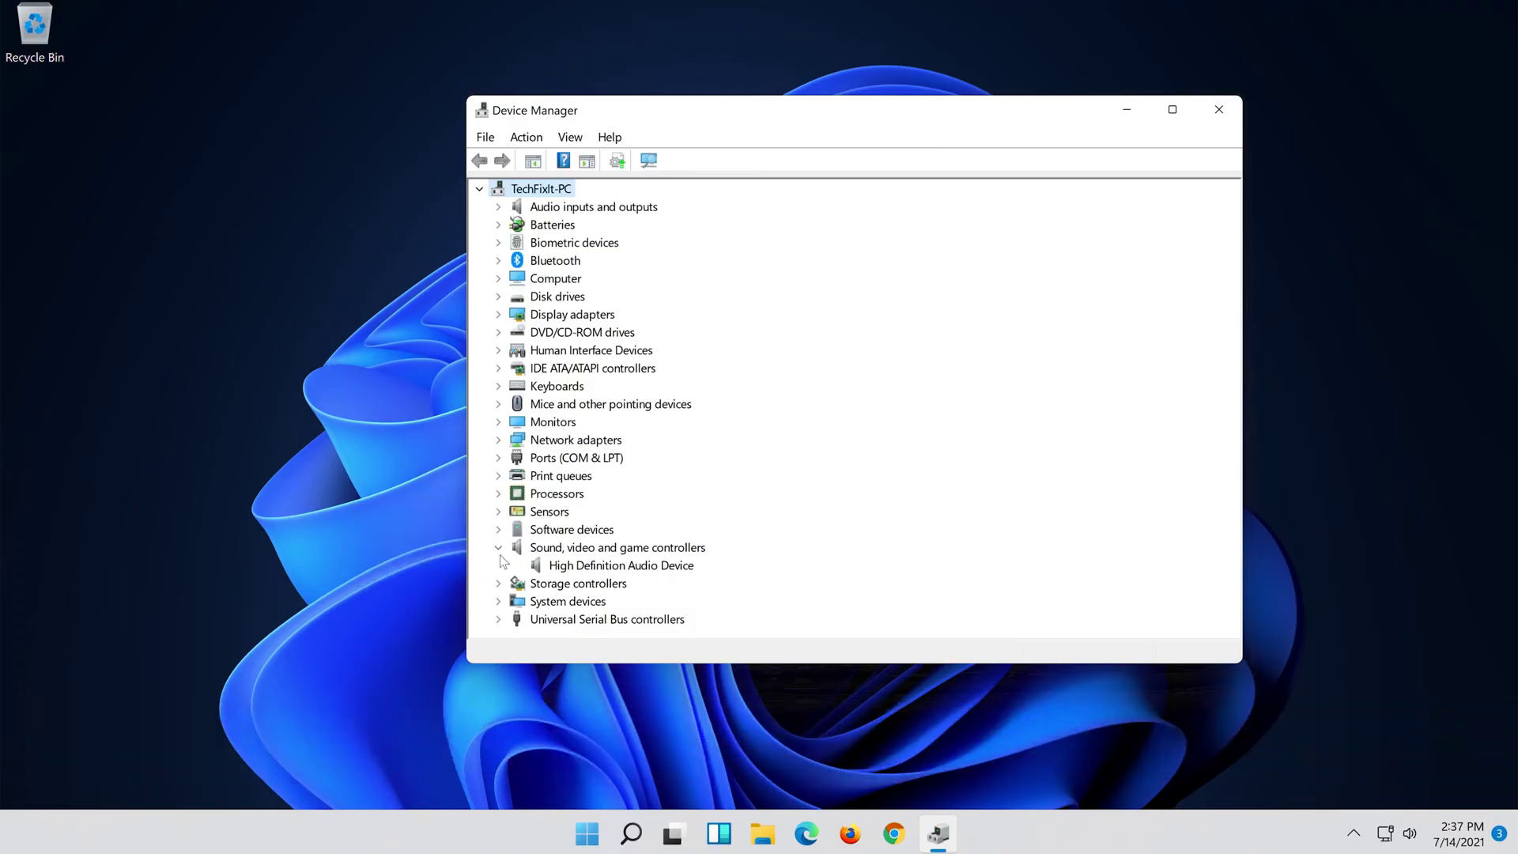
pyautogui.click(563, 571)
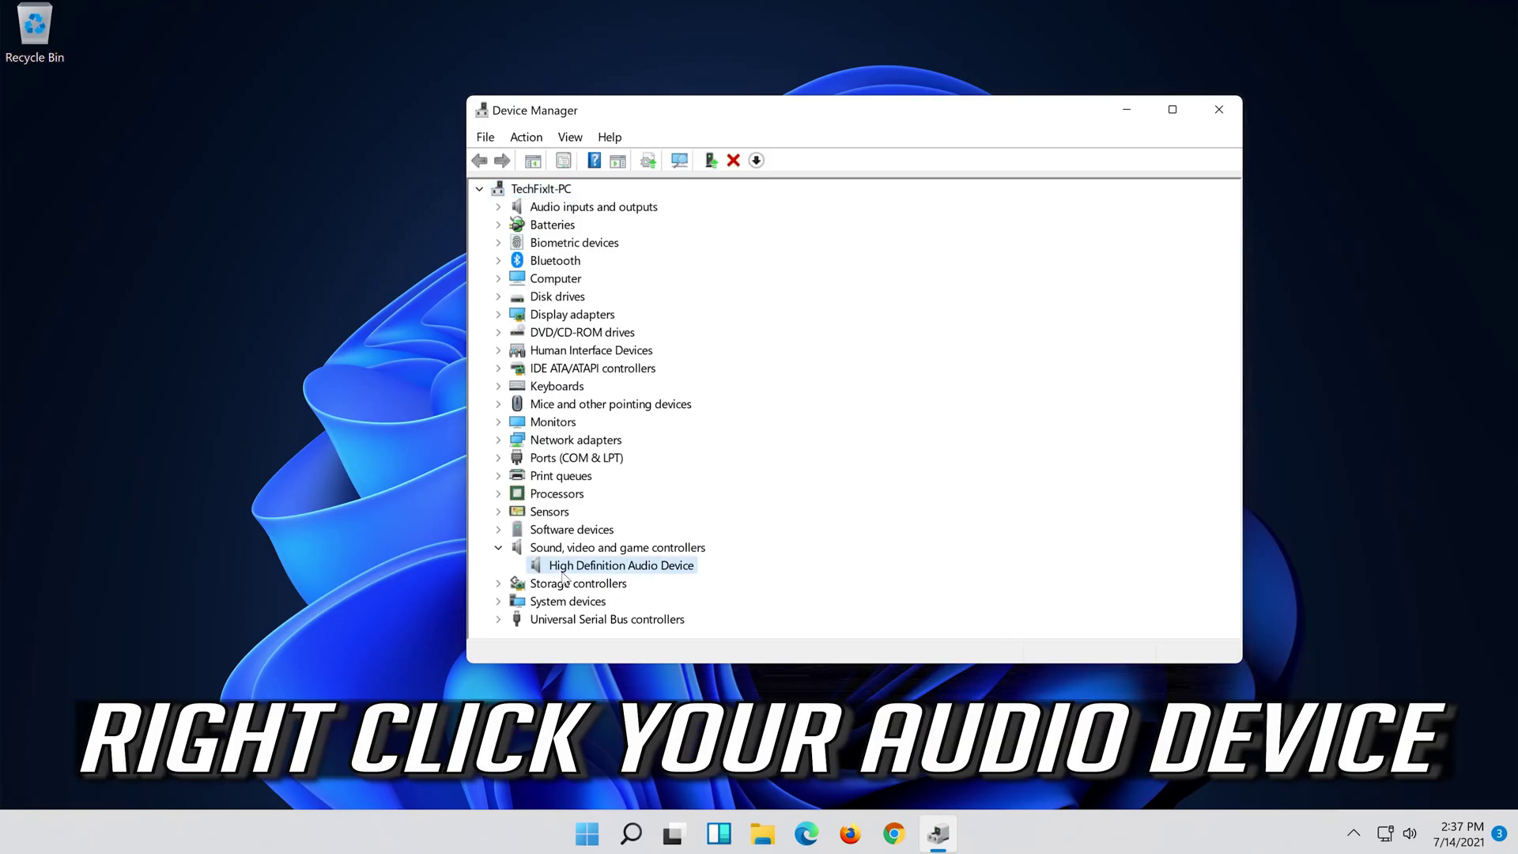
pyautogui.rightClick(677, 570)
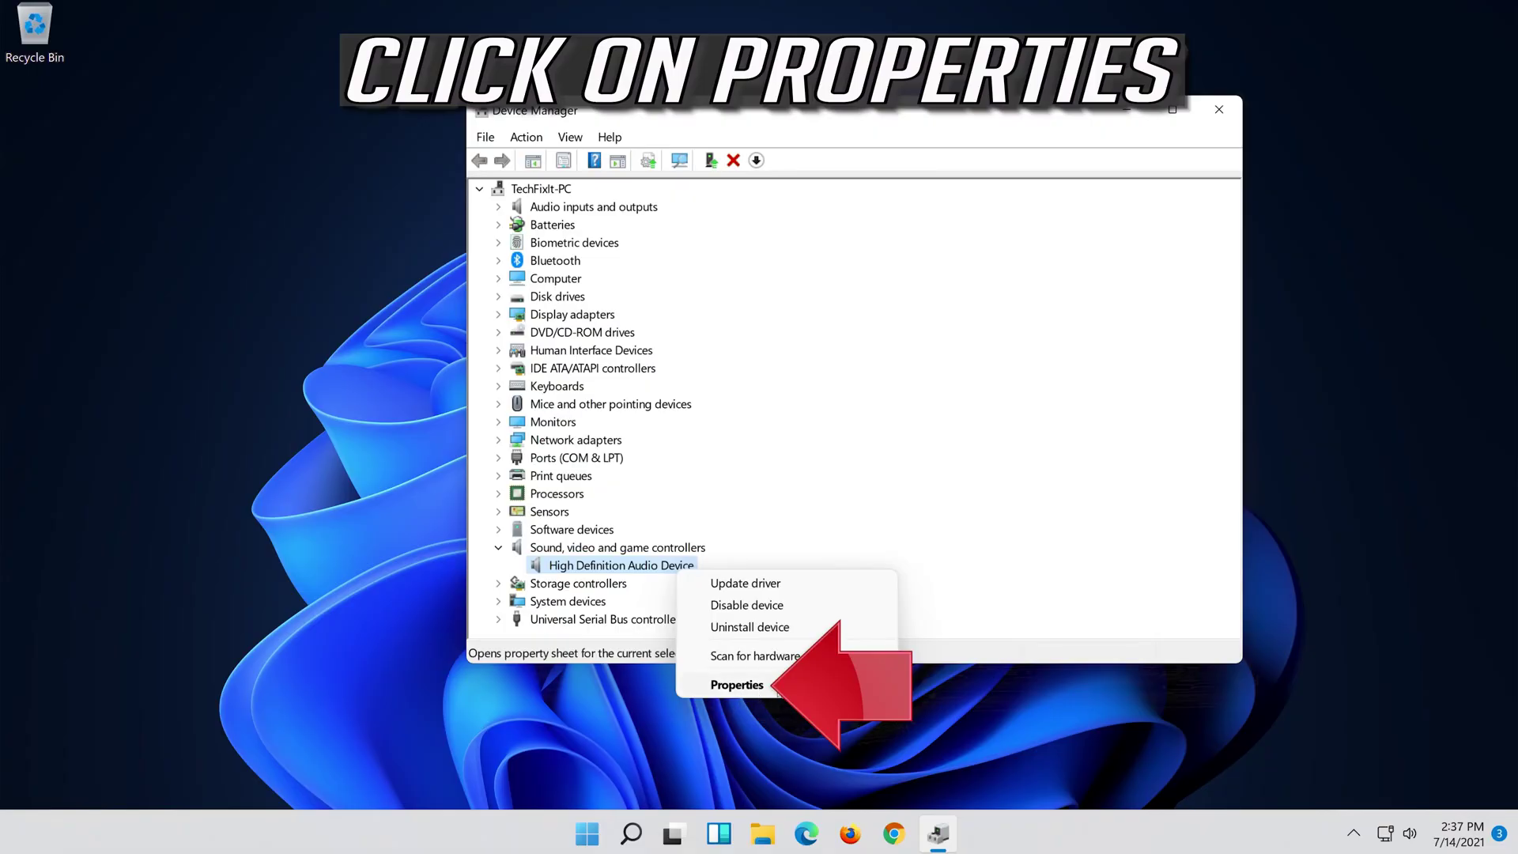
pyautogui.click(795, 686)
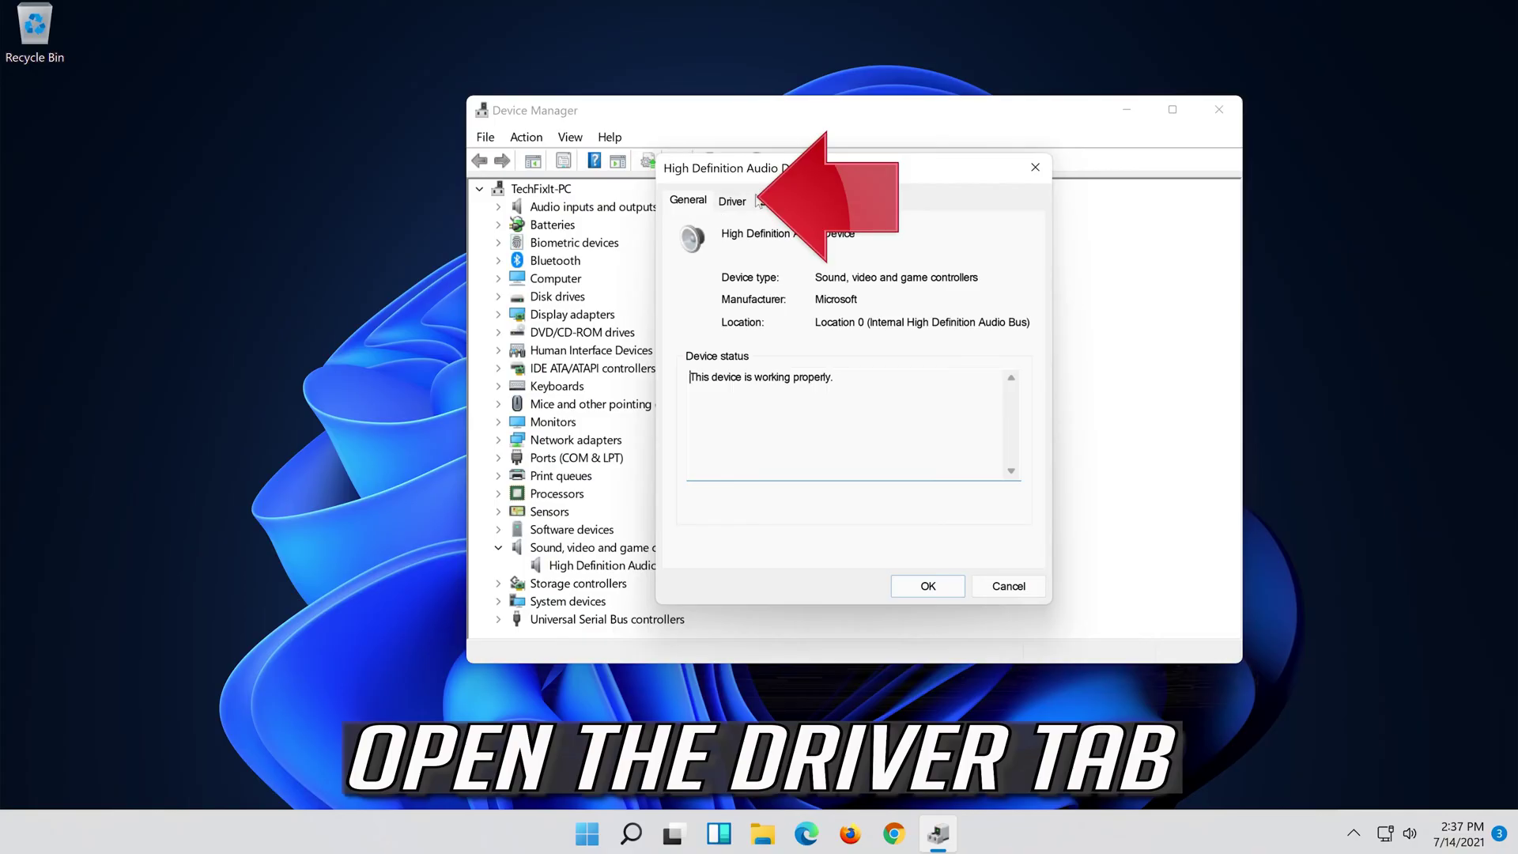
pyautogui.click(732, 202)
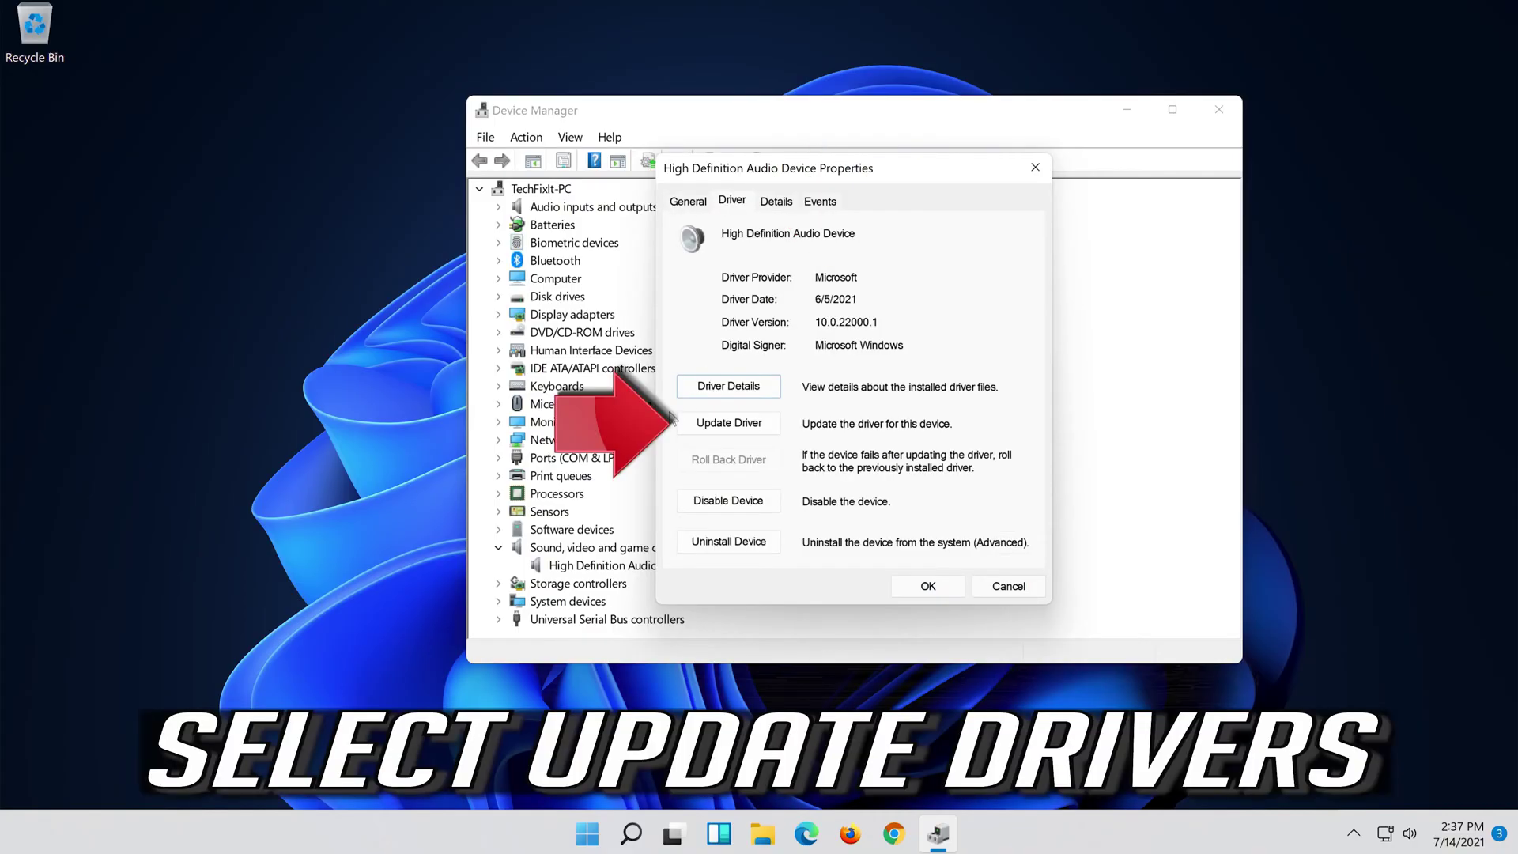
pyautogui.click(734, 434)
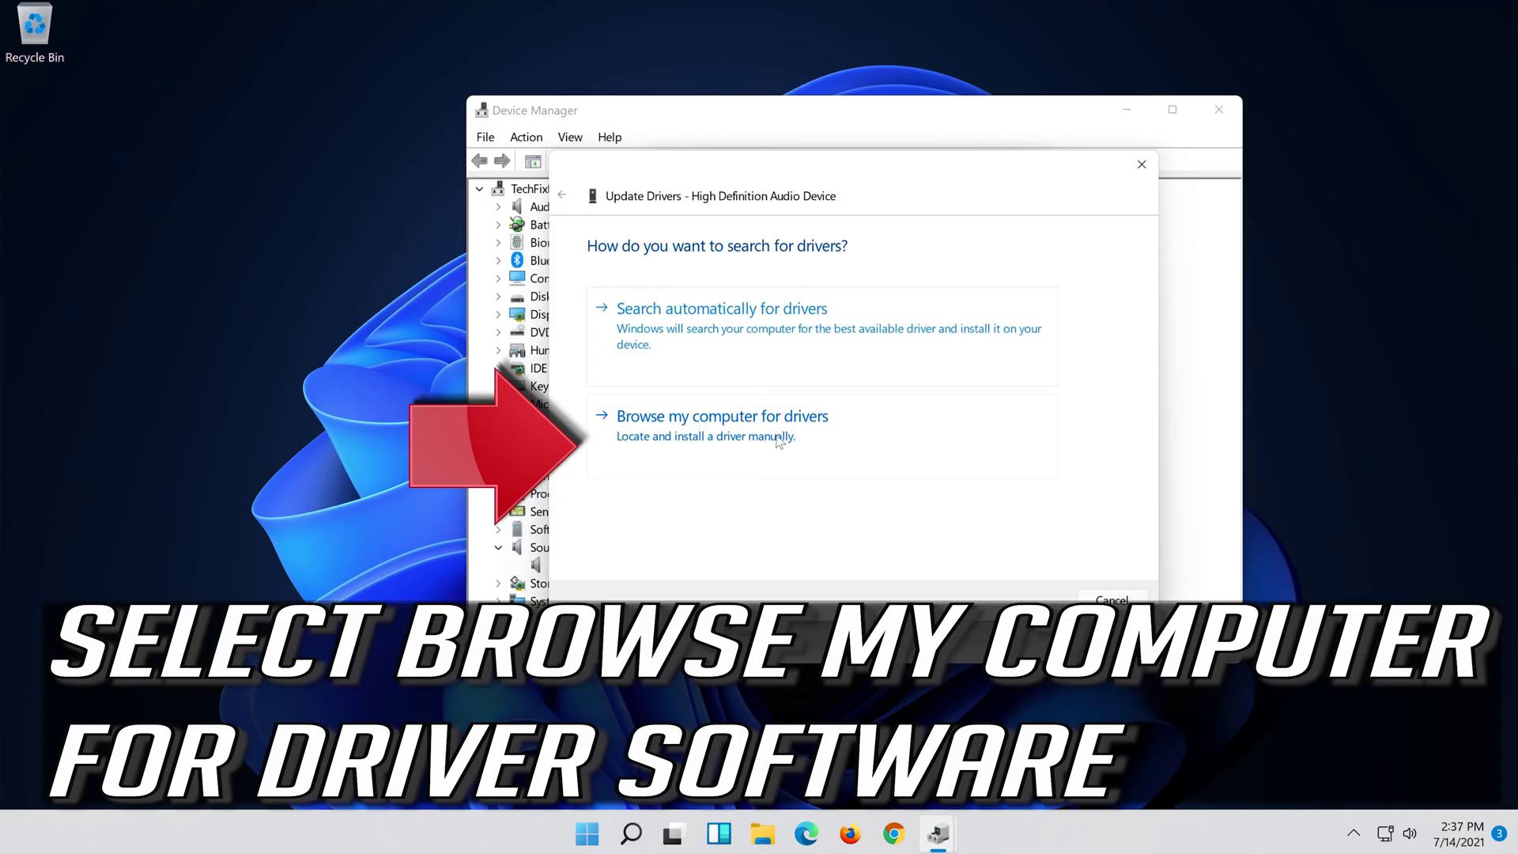
# Install High Definition Audio Device from the local compatible driver list, accepting the warning
pyautogui.click(814, 434)
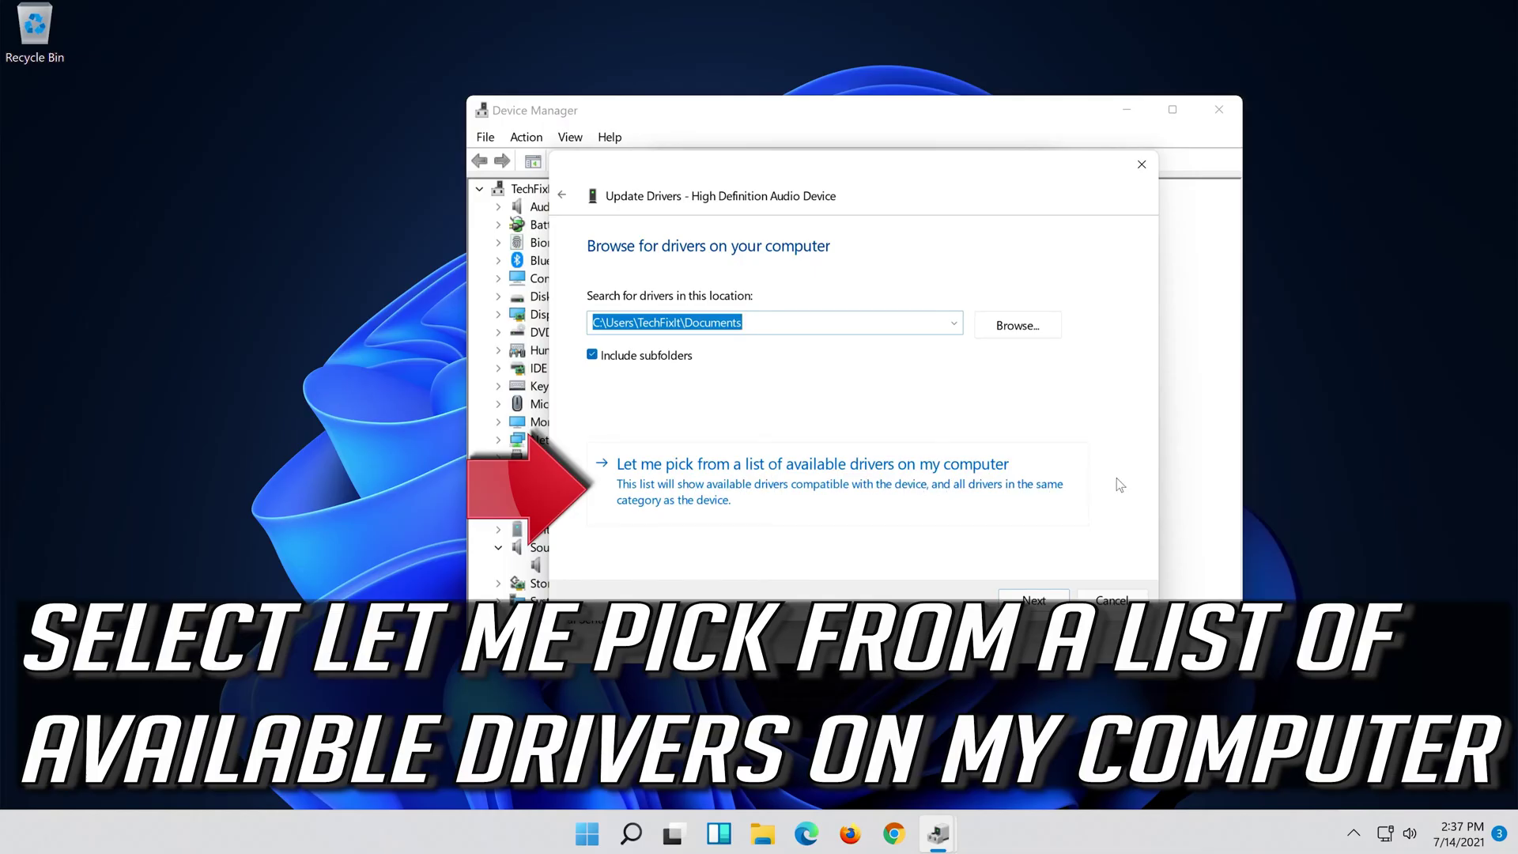
pyautogui.click(744, 498)
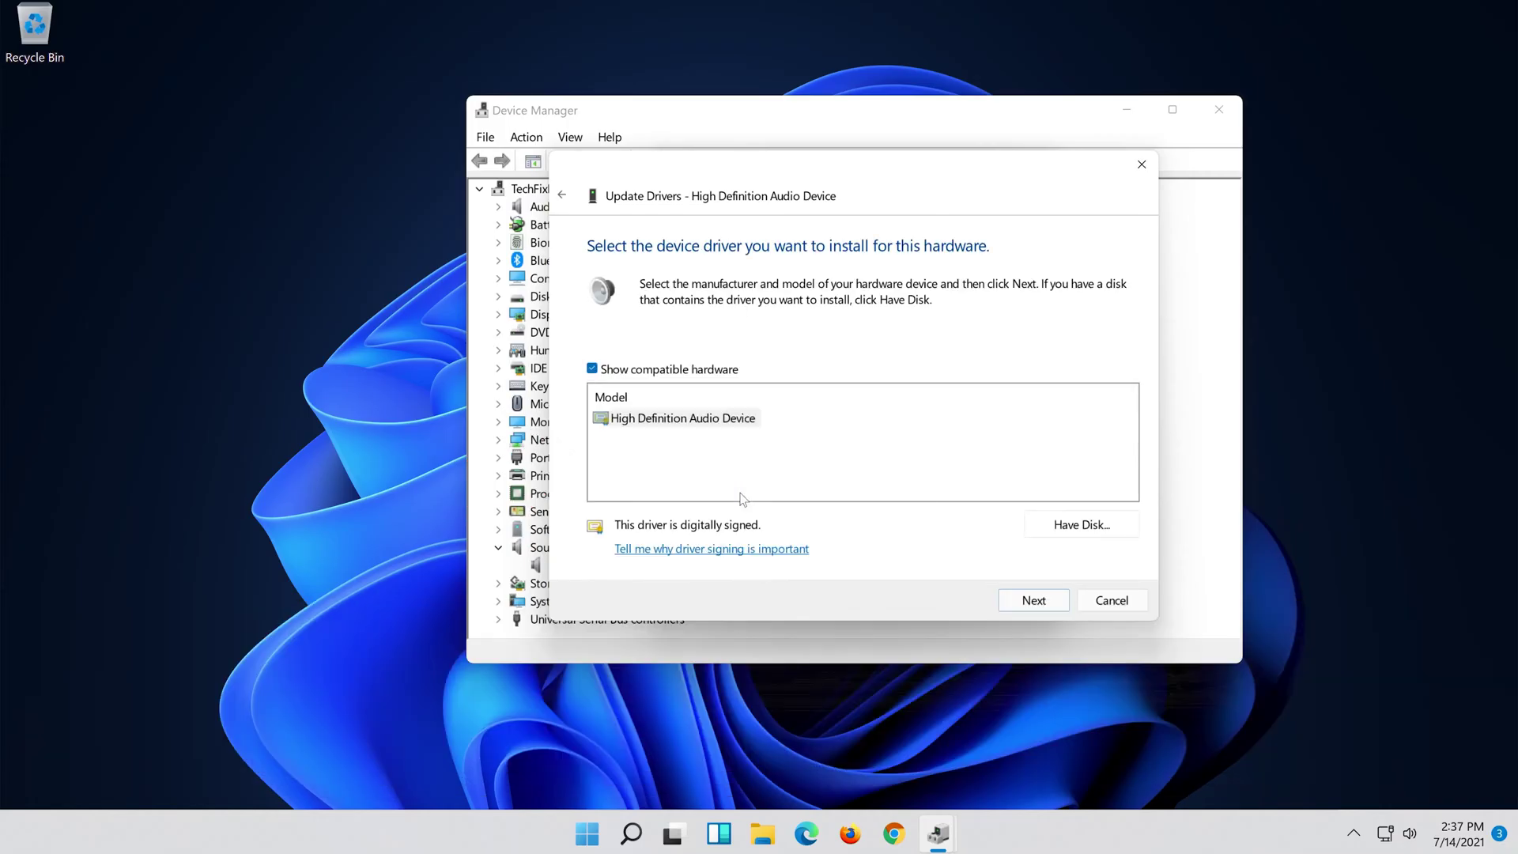
pyautogui.click(715, 420)
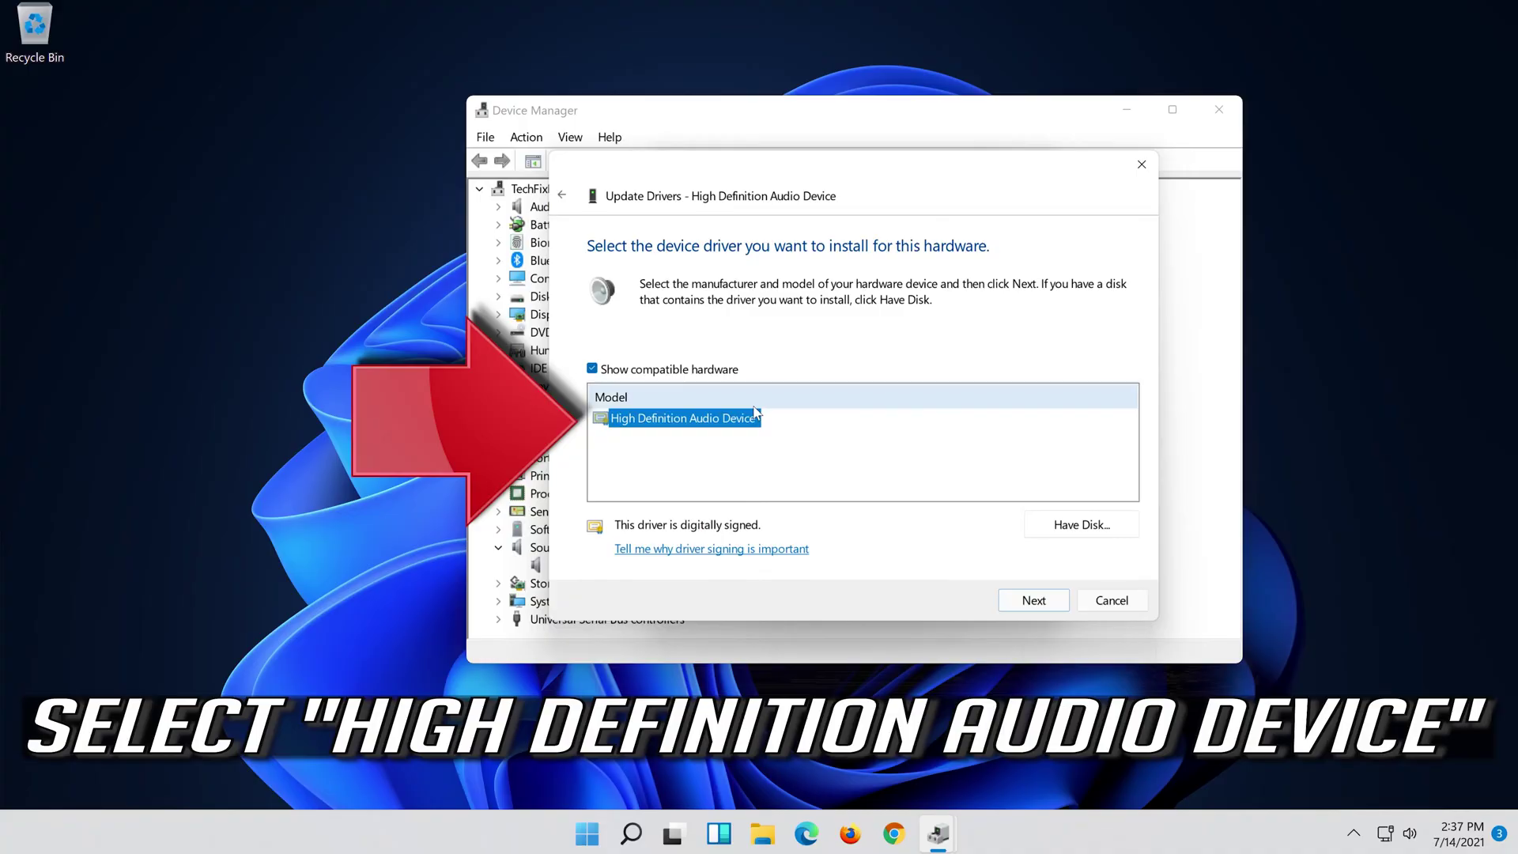
pyautogui.click(1050, 606)
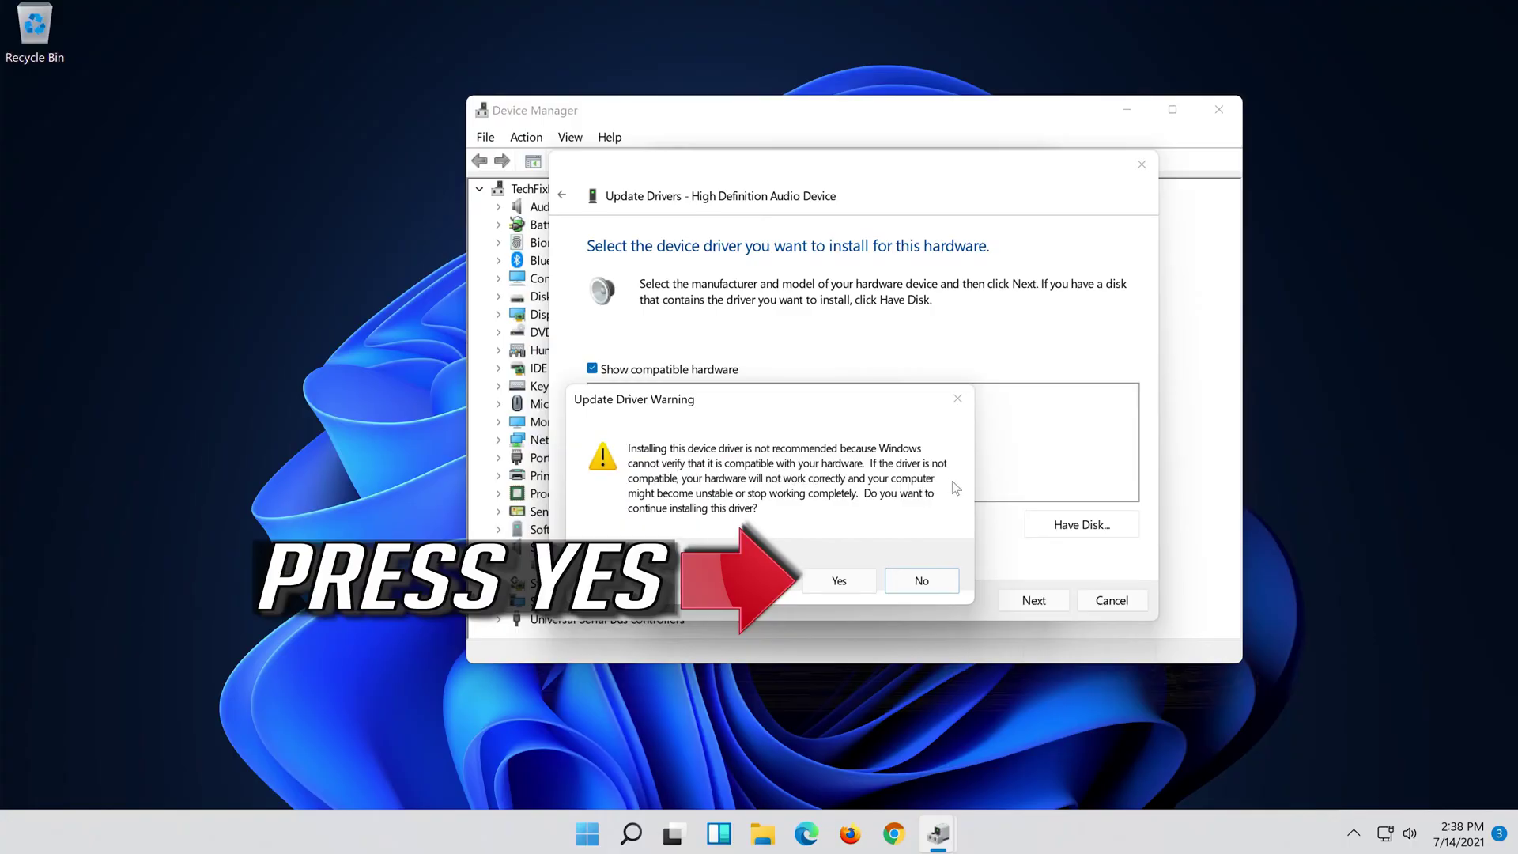
pyautogui.click(865, 582)
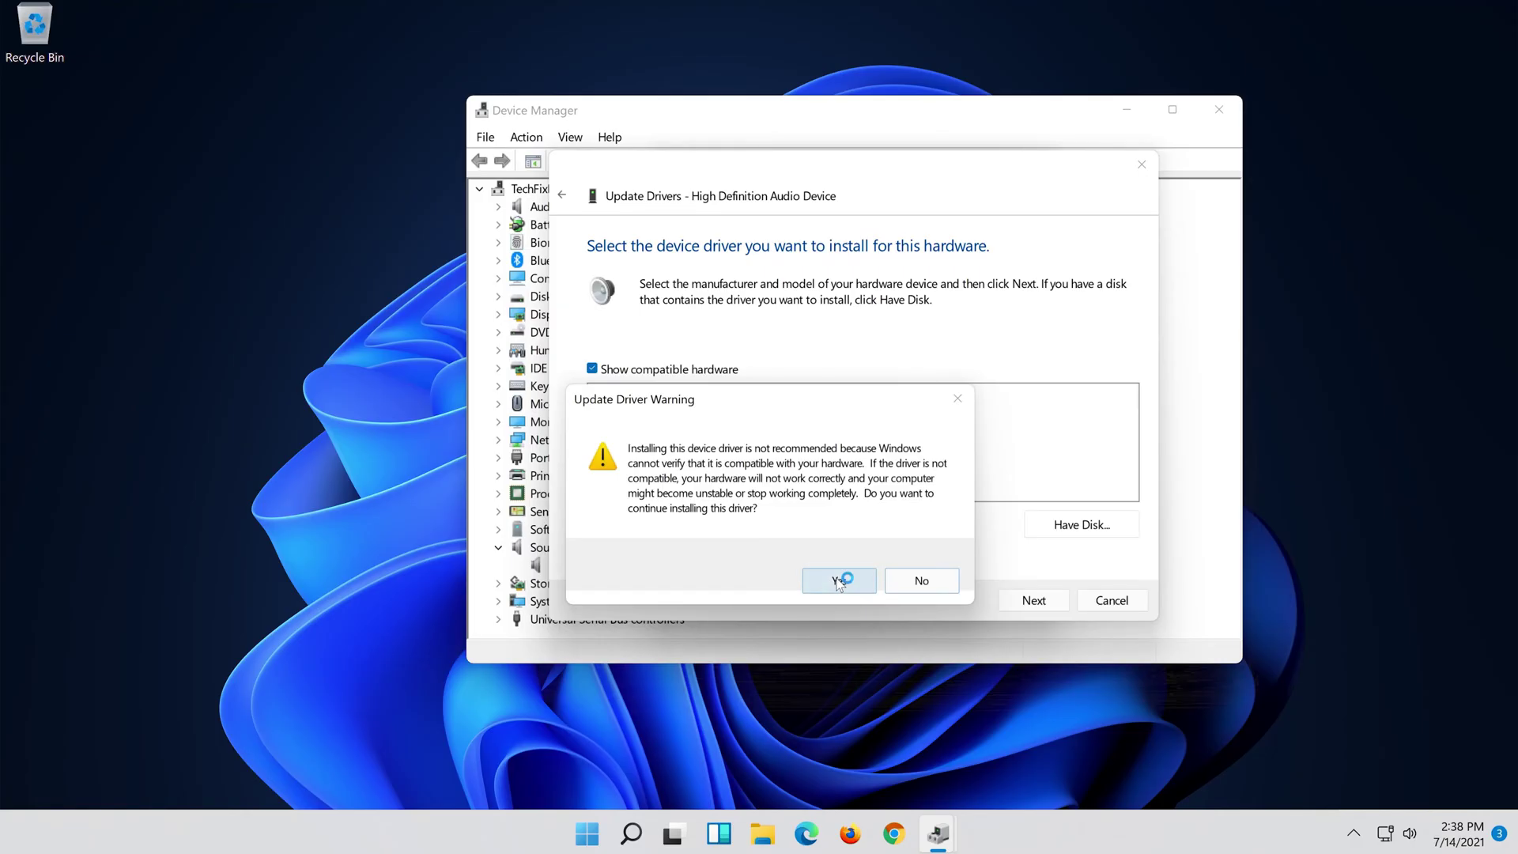
pyautogui.click(839, 582)
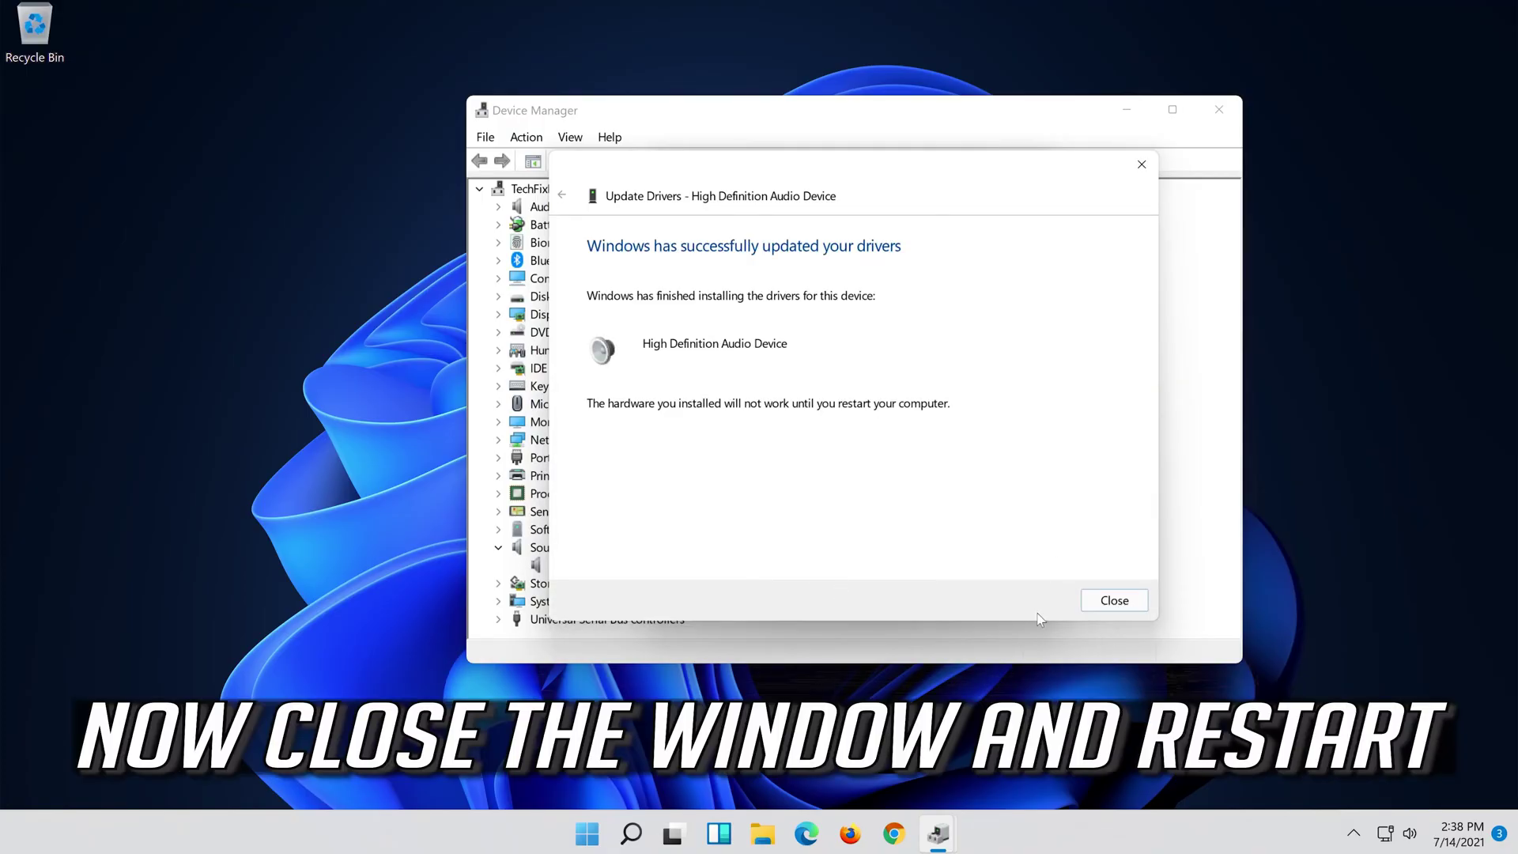
# Close the driver wizard and device properties, then accept the restart prompt
pyautogui.click(1114, 600)
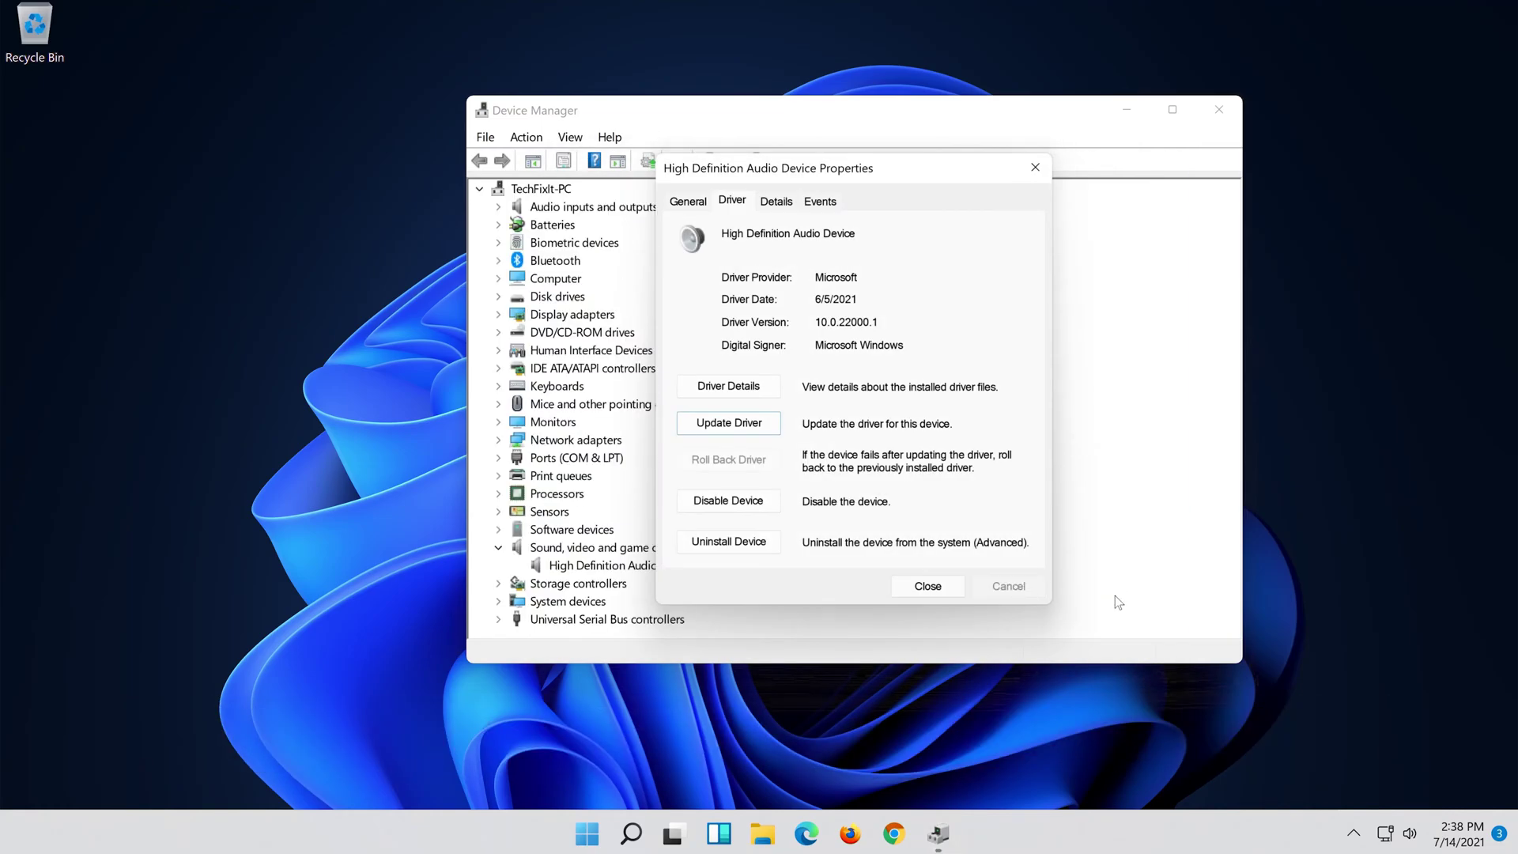
pyautogui.click(927, 587)
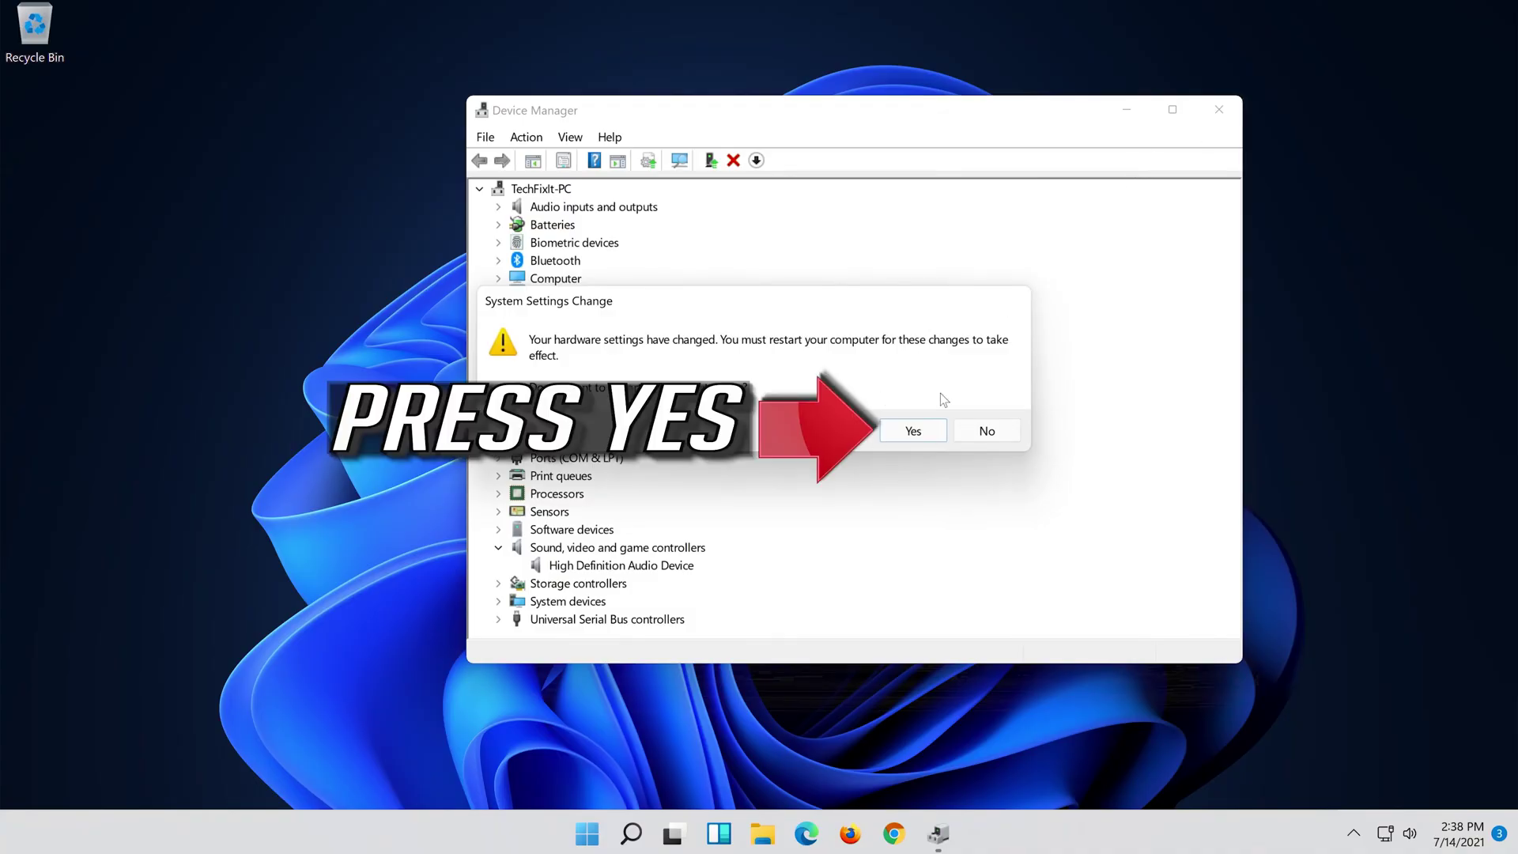
pyautogui.click(913, 434)
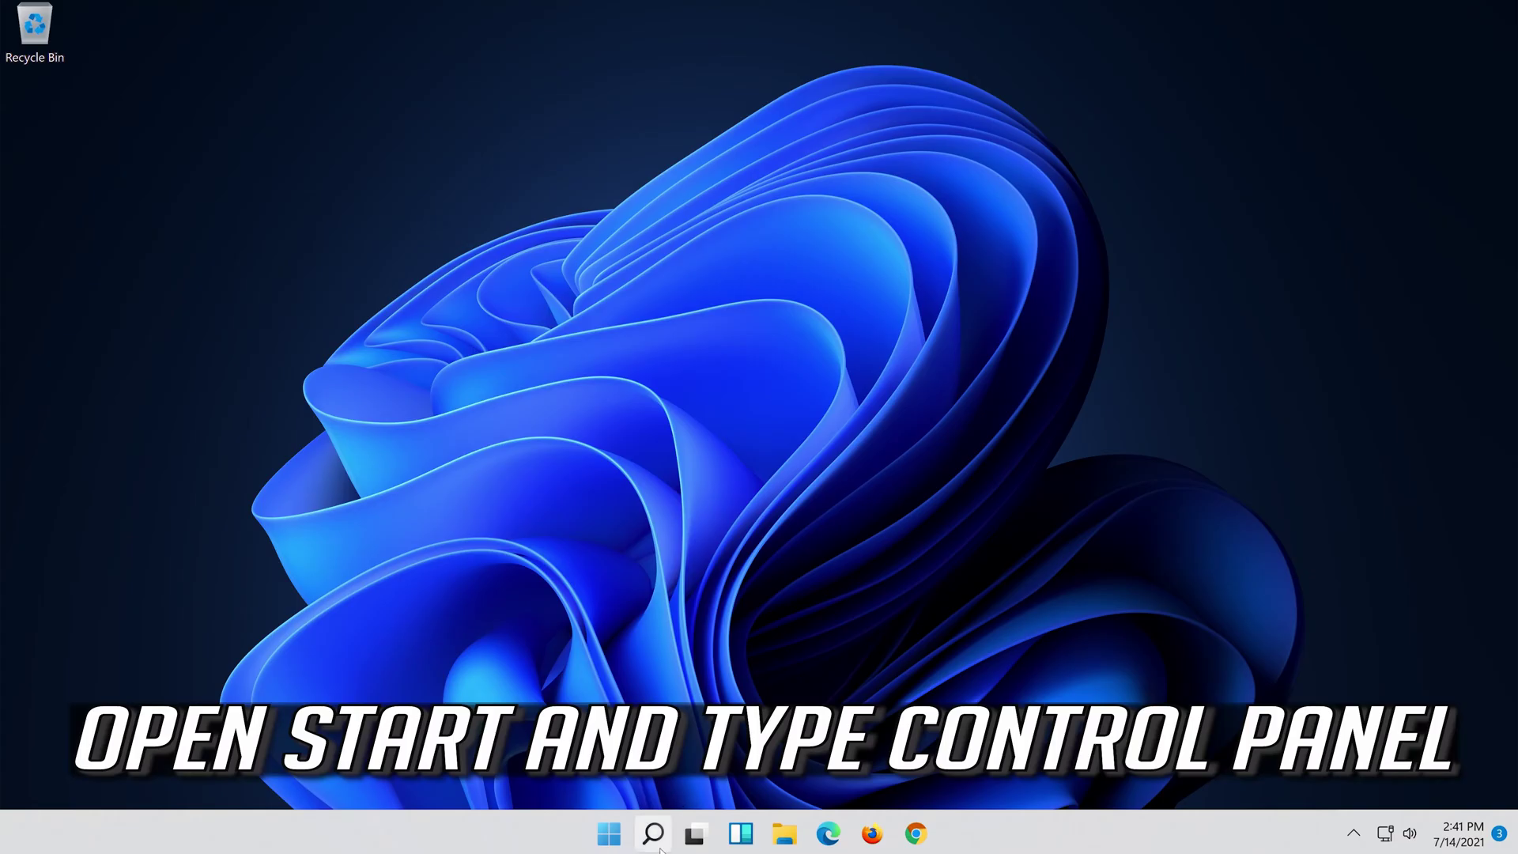
# Search for 'control panel', open Control Panel and go to Hardware and Sound
pyautogui.click(661, 846)
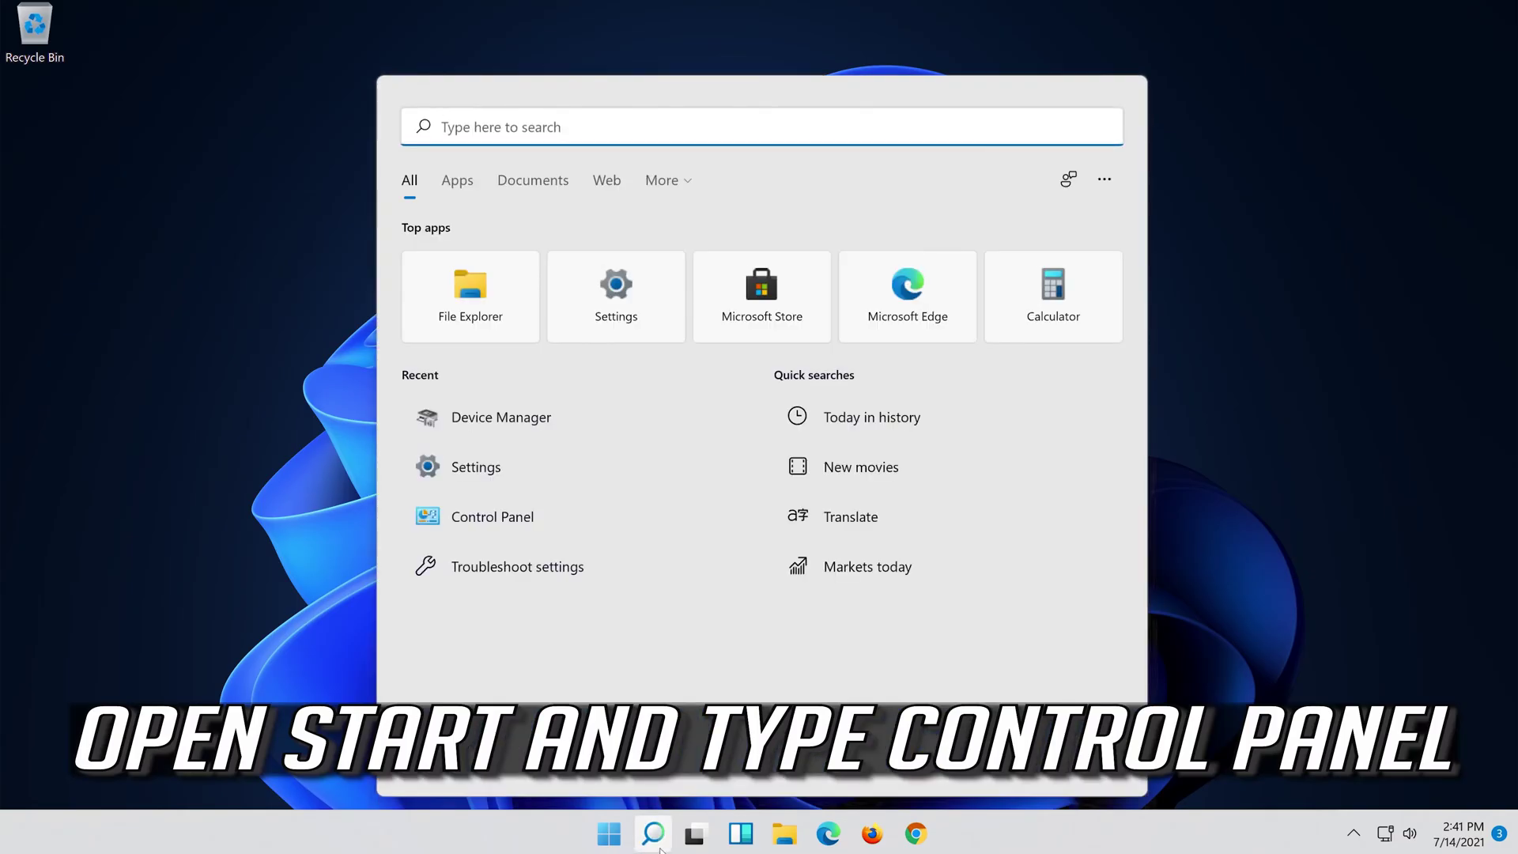
pyautogui.write('contr')
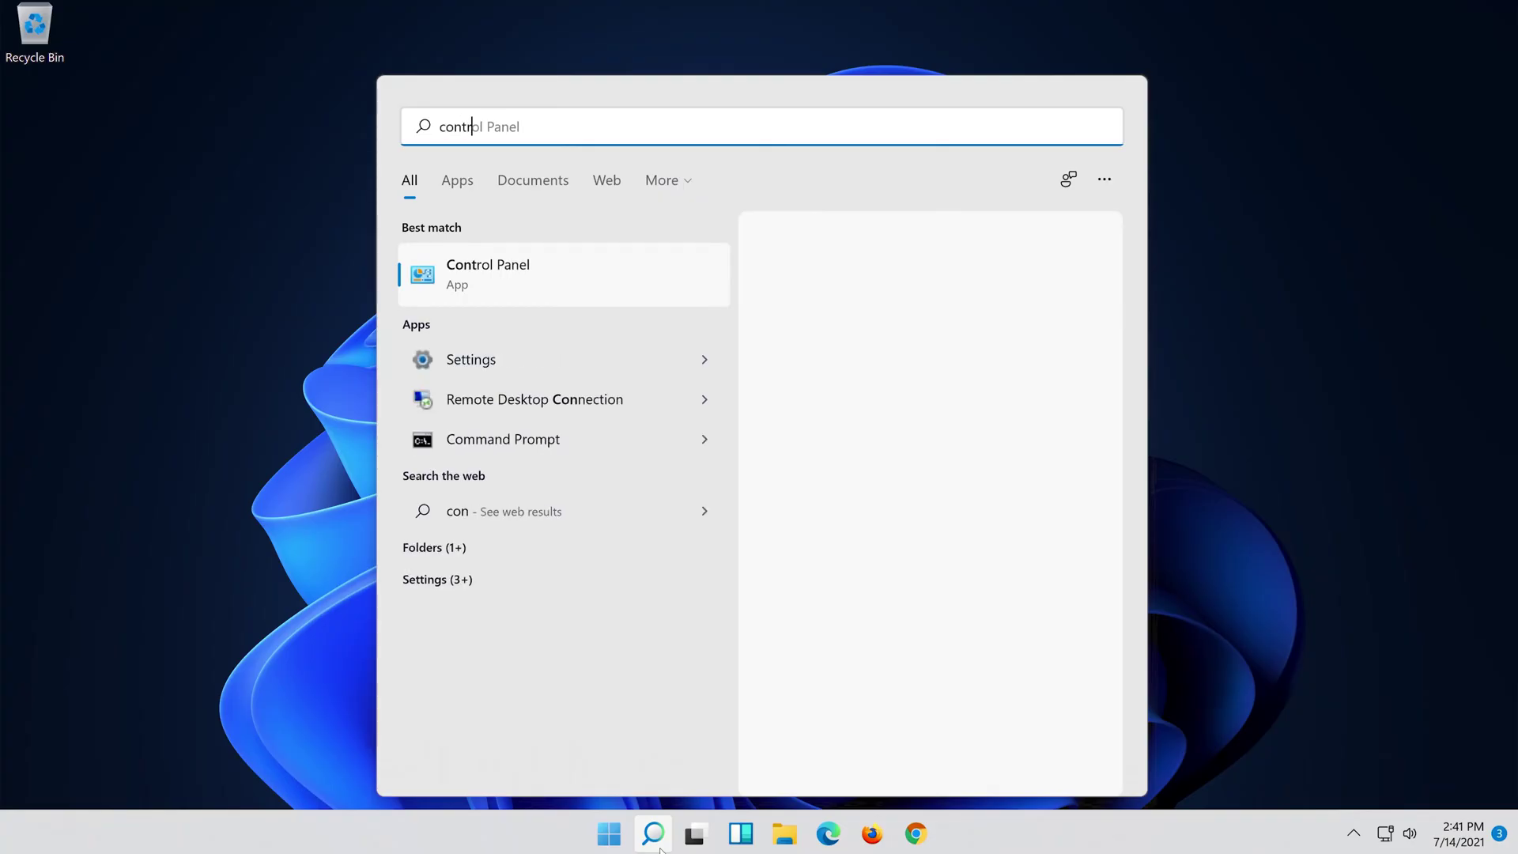
pyautogui.write('ol pan')
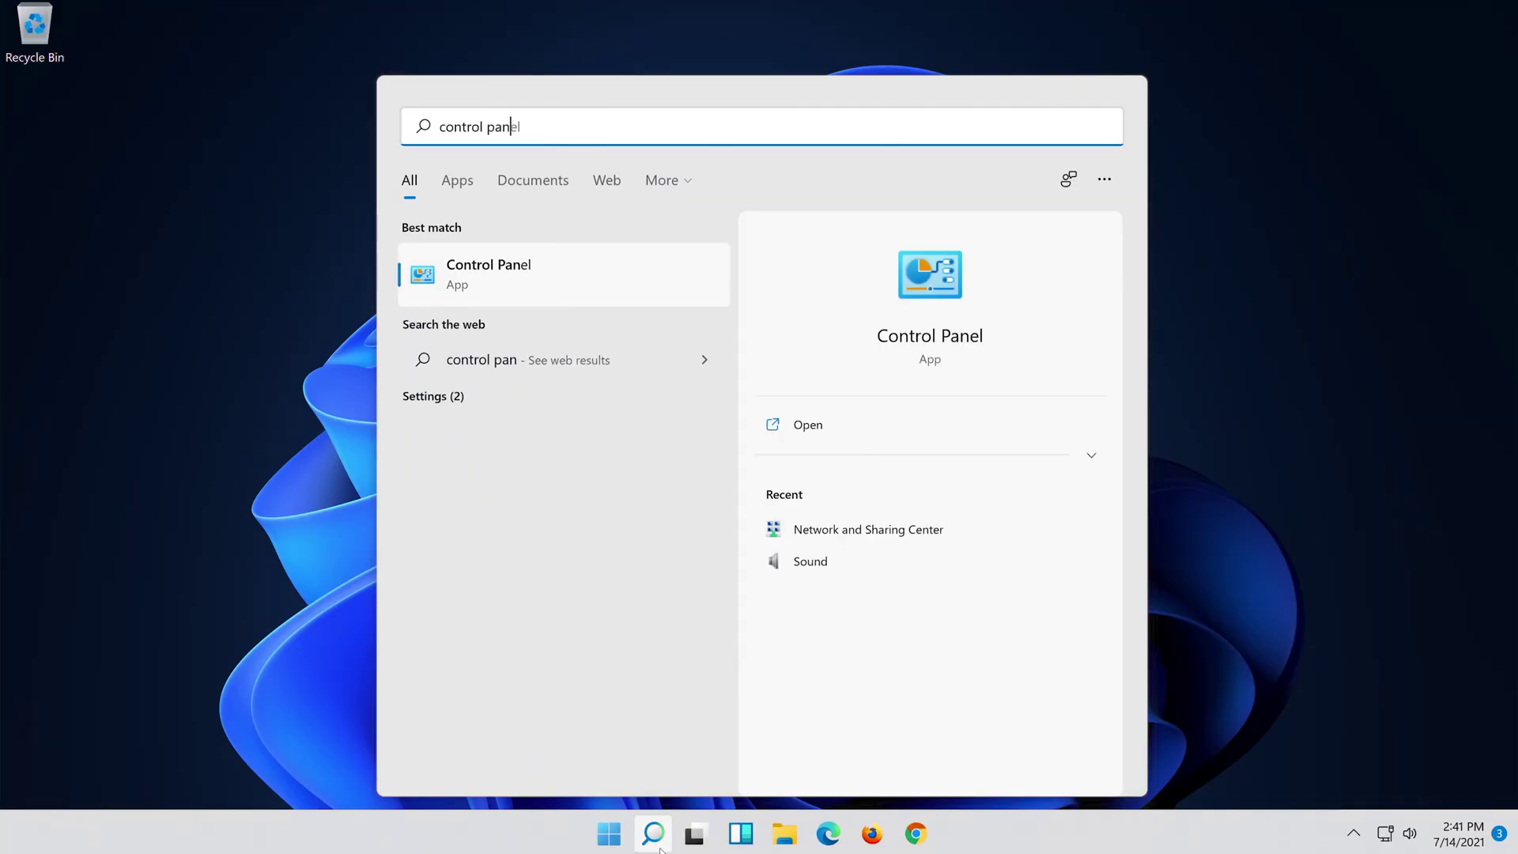
pyautogui.write('el')
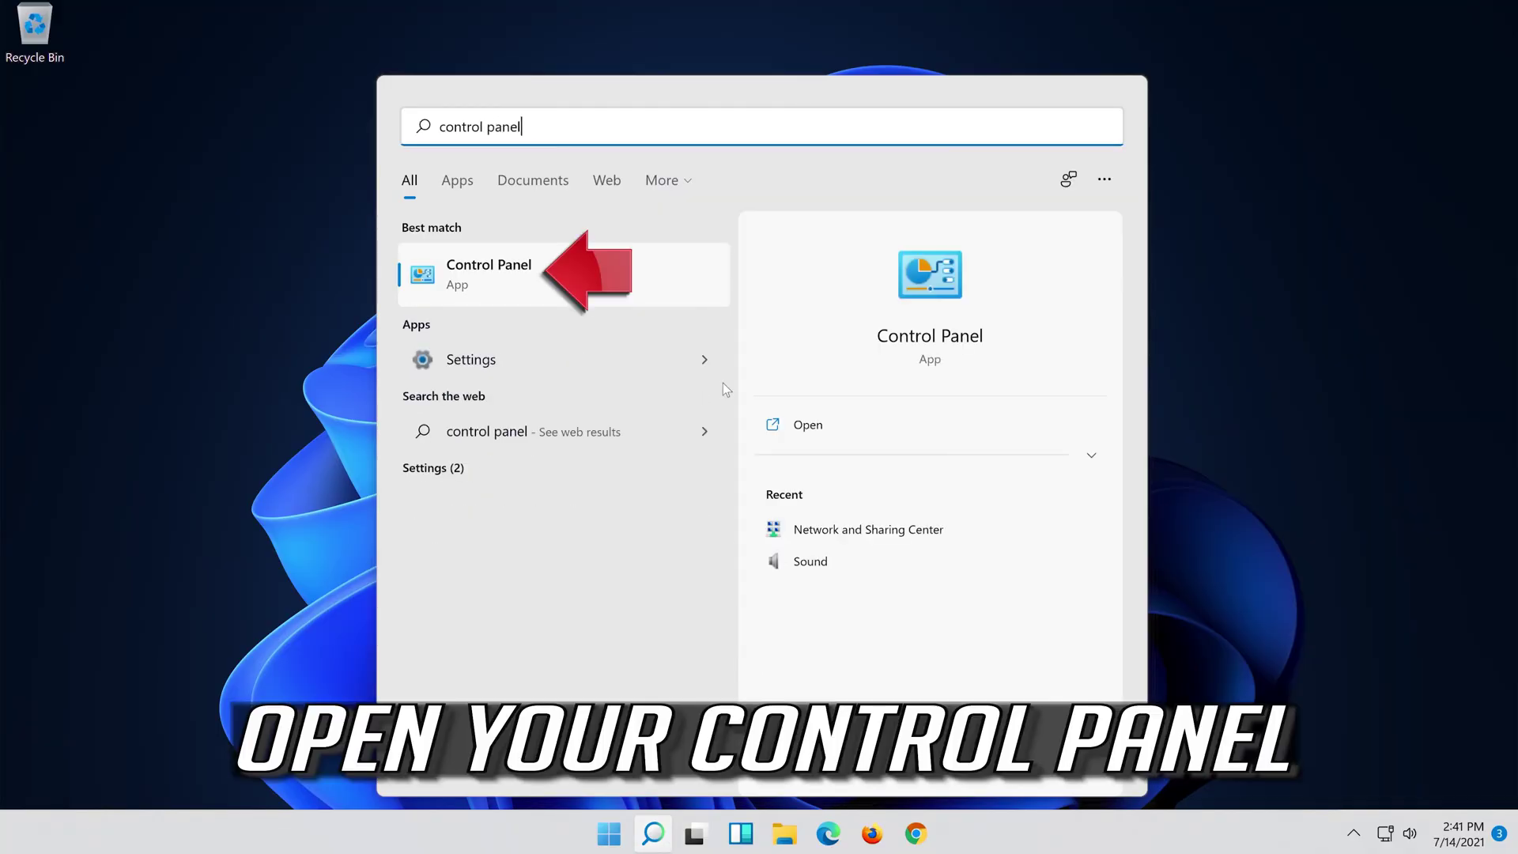
pyautogui.click(642, 274)
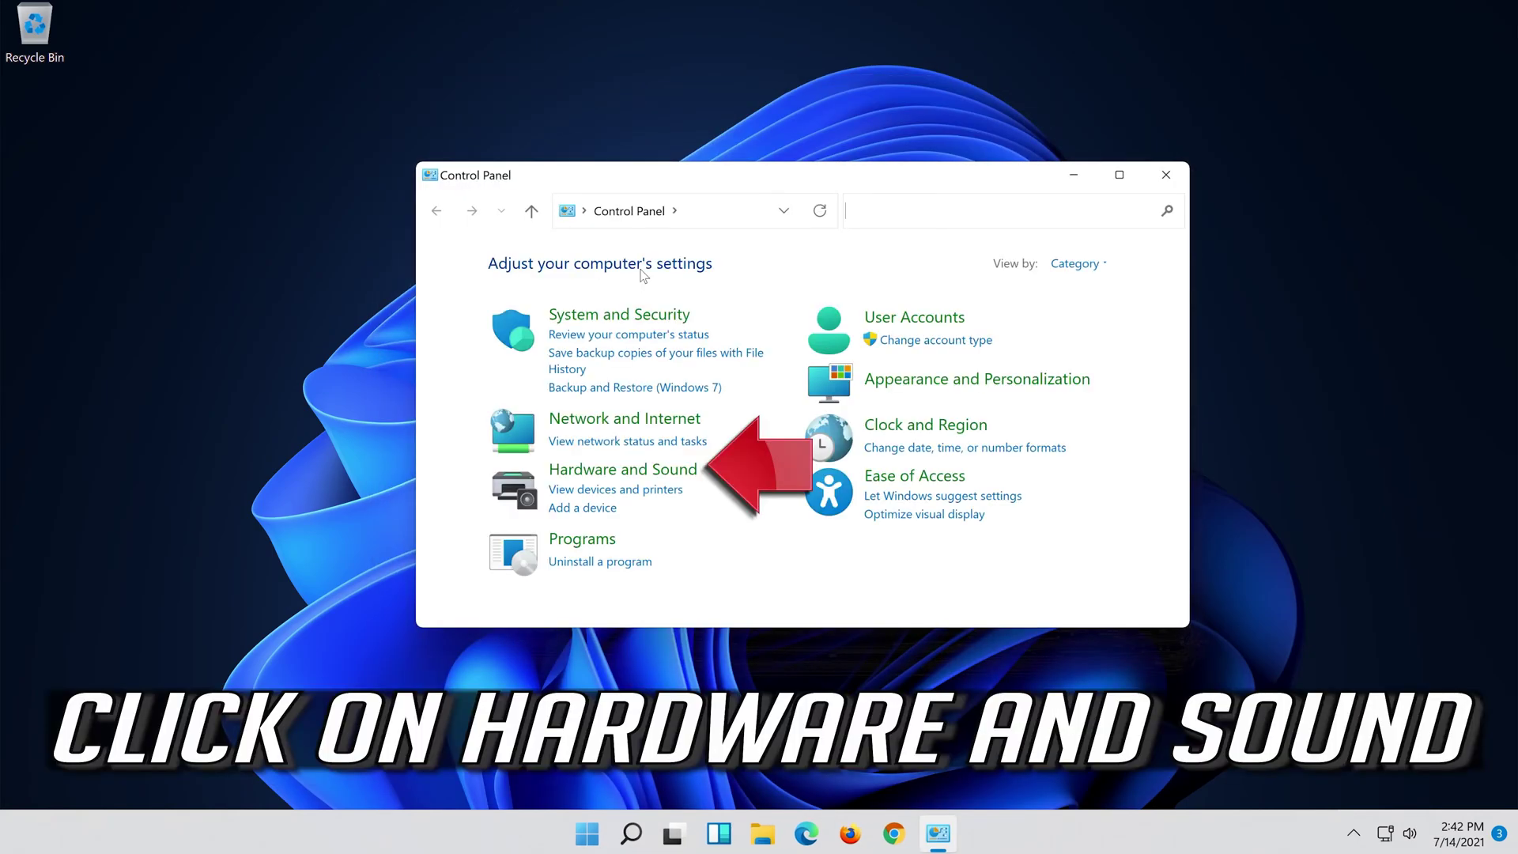
pyautogui.click(645, 471)
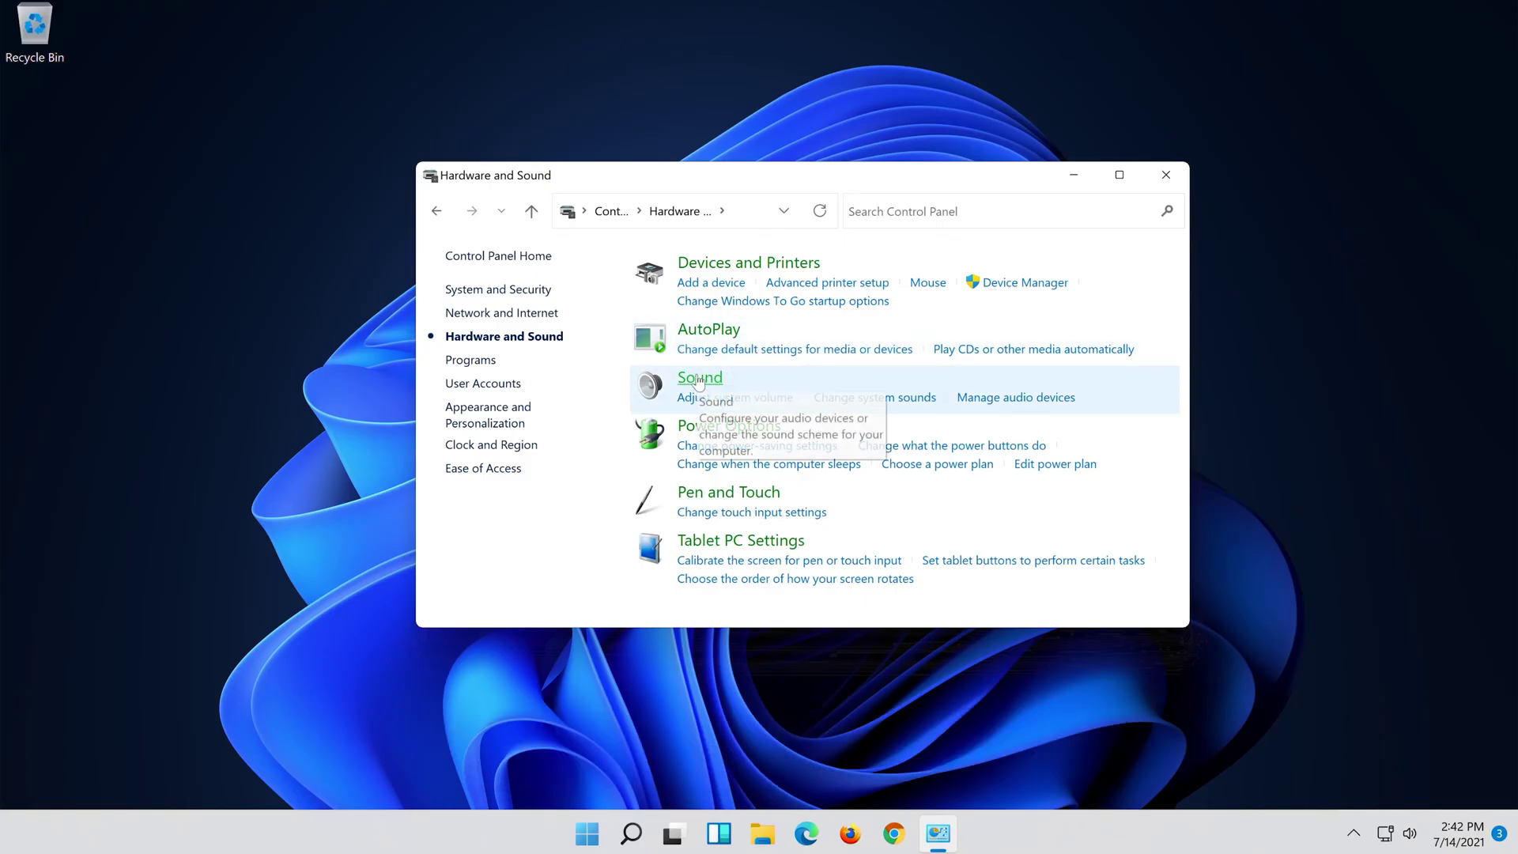
# Open the Sound settings and the Speakers playback device's properties
pyautogui.click(698, 380)
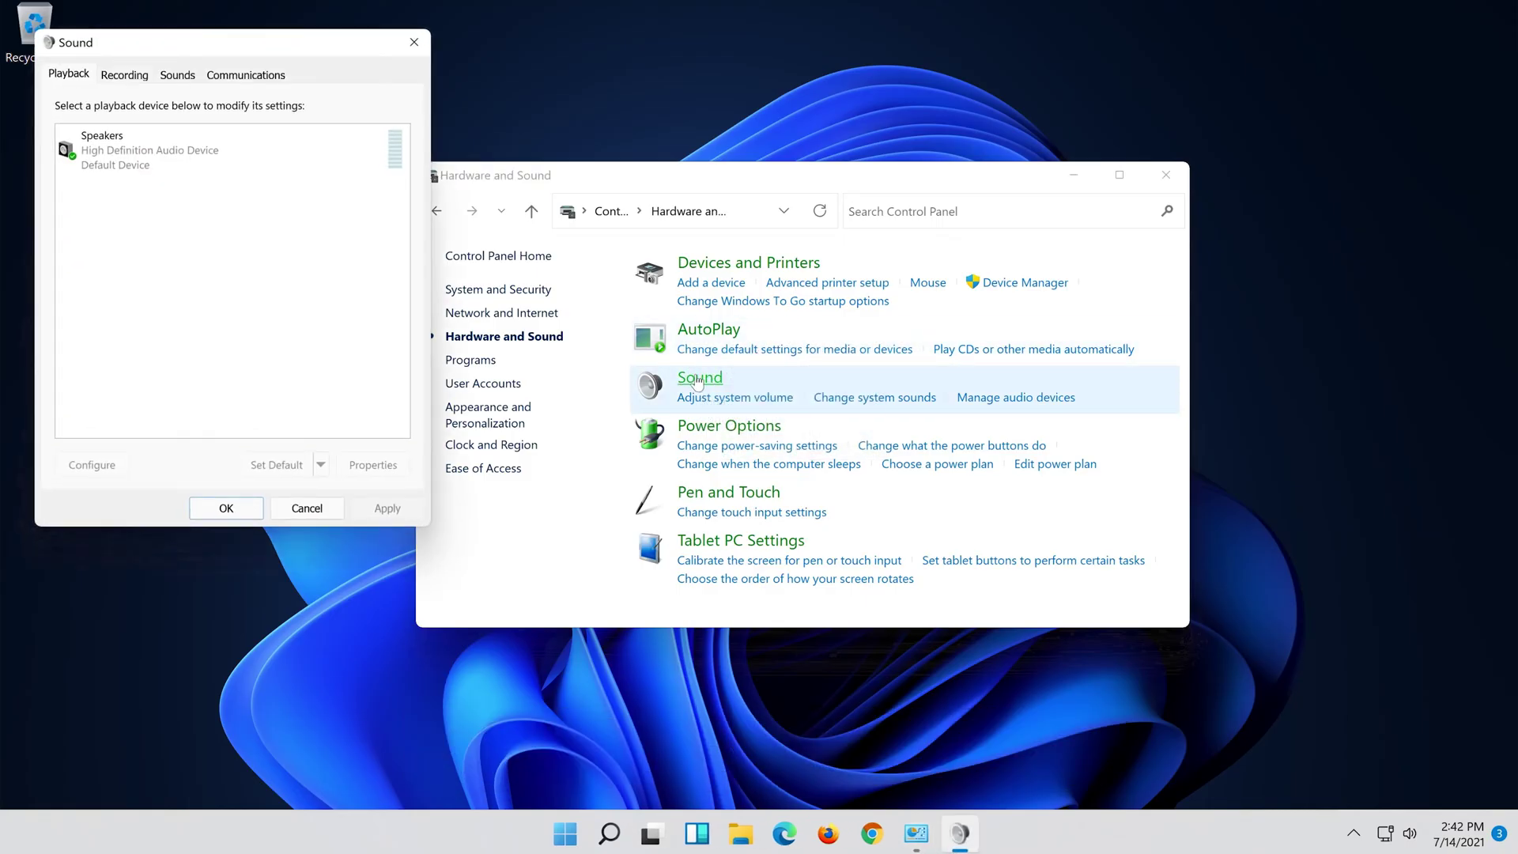
pyautogui.moveTo(254, 60); pyautogui.dragTo(800, 171)
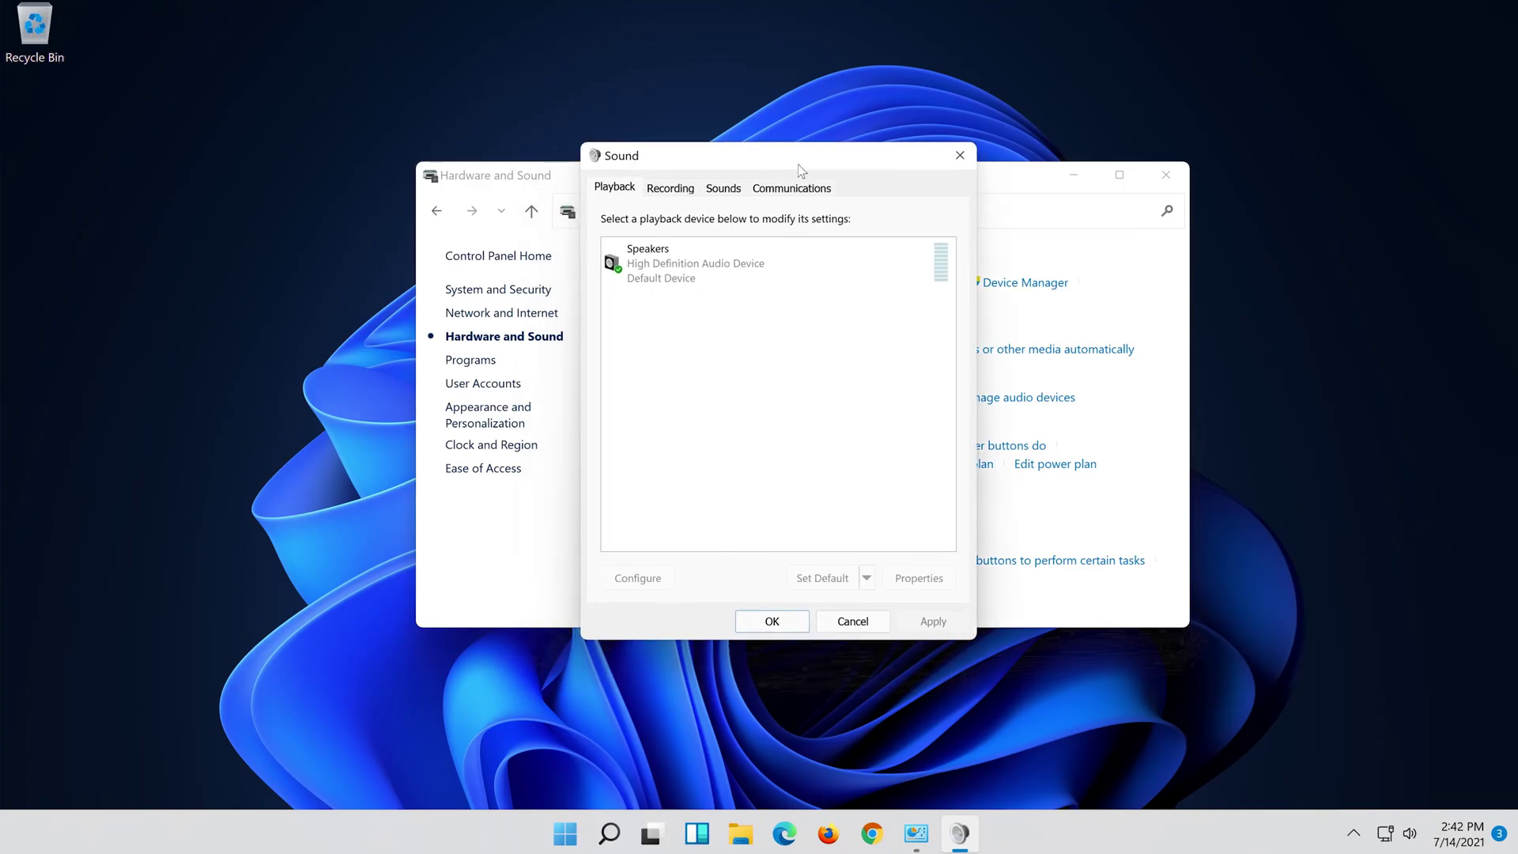
pyautogui.click(1170, 172)
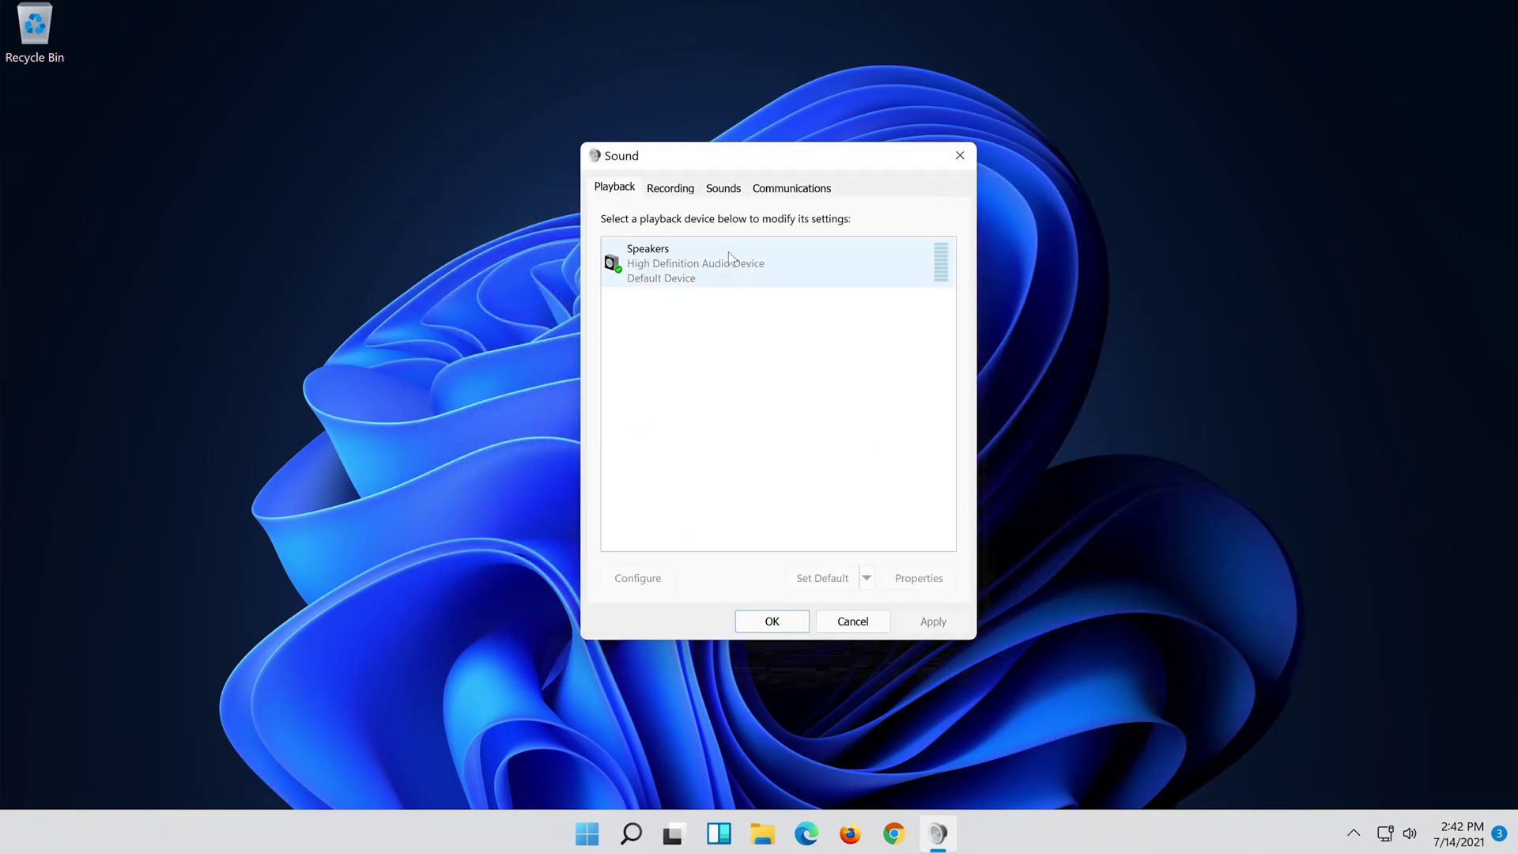
pyautogui.click(729, 258)
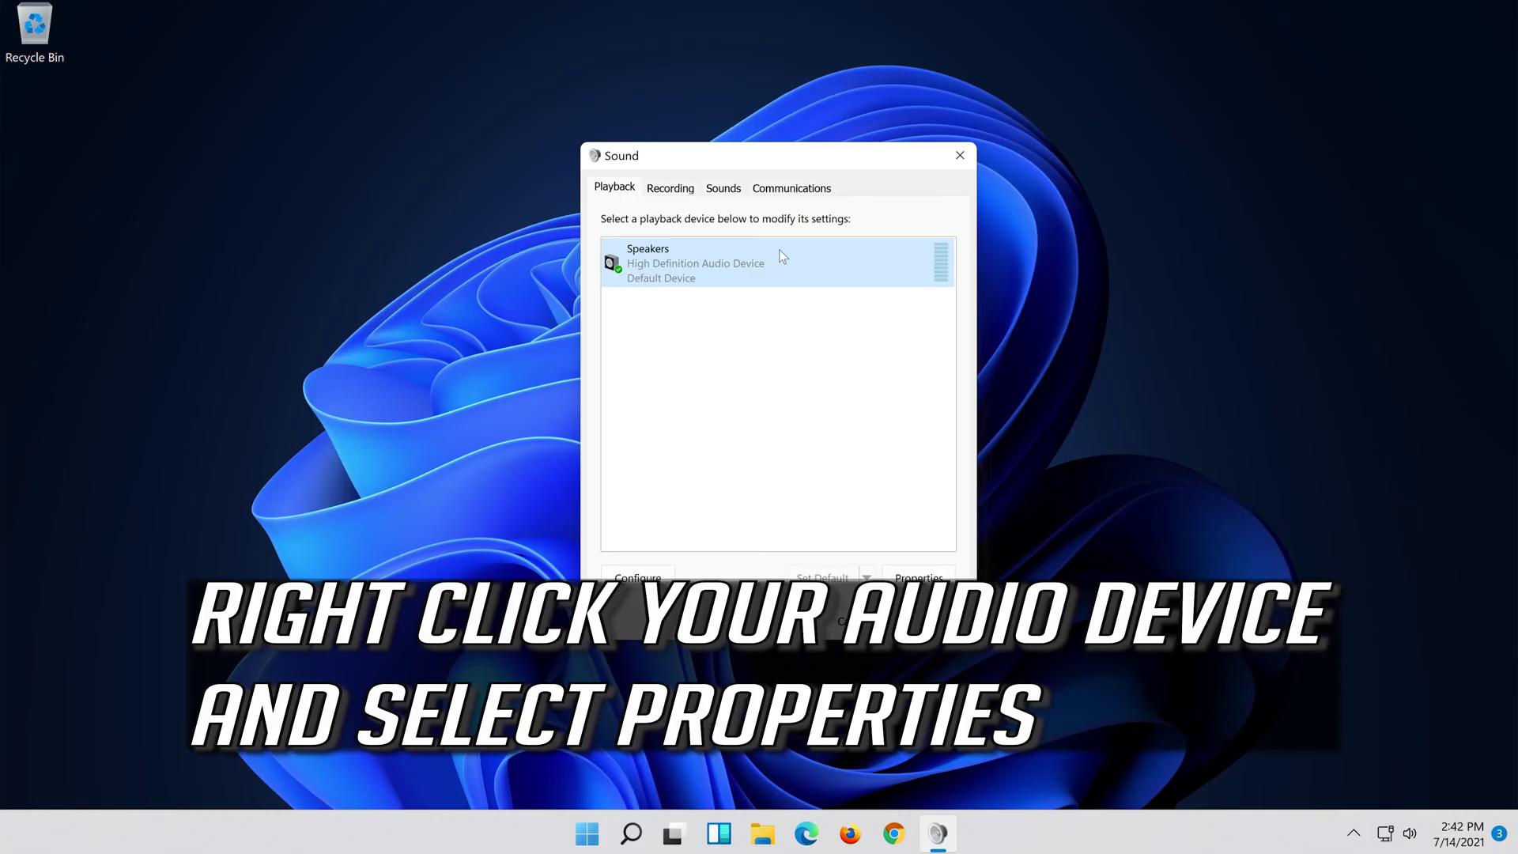
pyautogui.rightClick(779, 251)
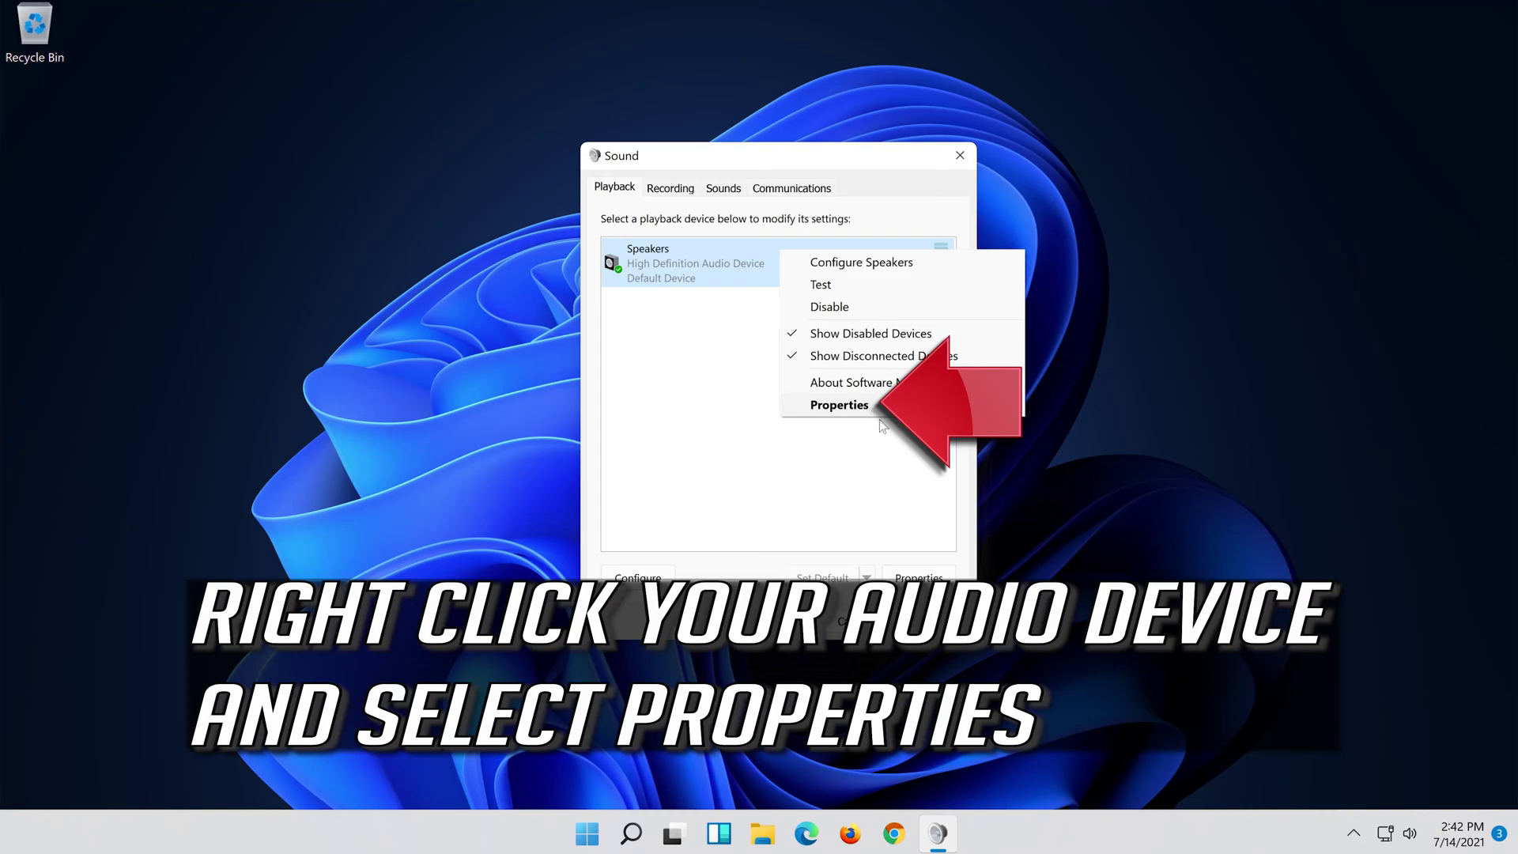
pyautogui.click(900, 412)
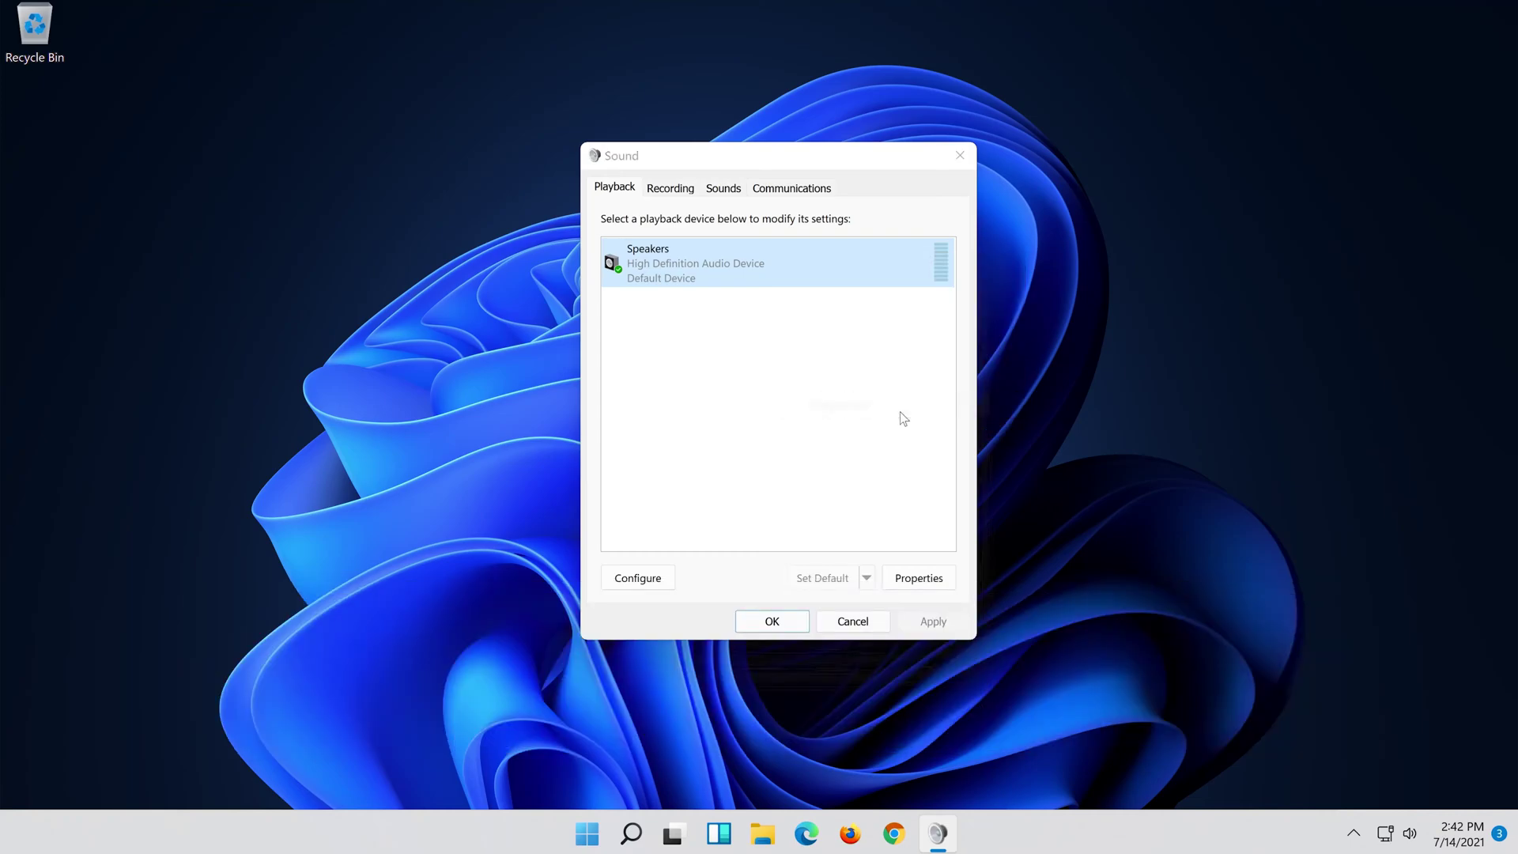
# Check Disable all enhancements for the Speakers, apply, and close both dialogs with OK
pyautogui.moveTo(844, 245); pyautogui.dragTo(814, 166)
pyautogui.click(747, 185)
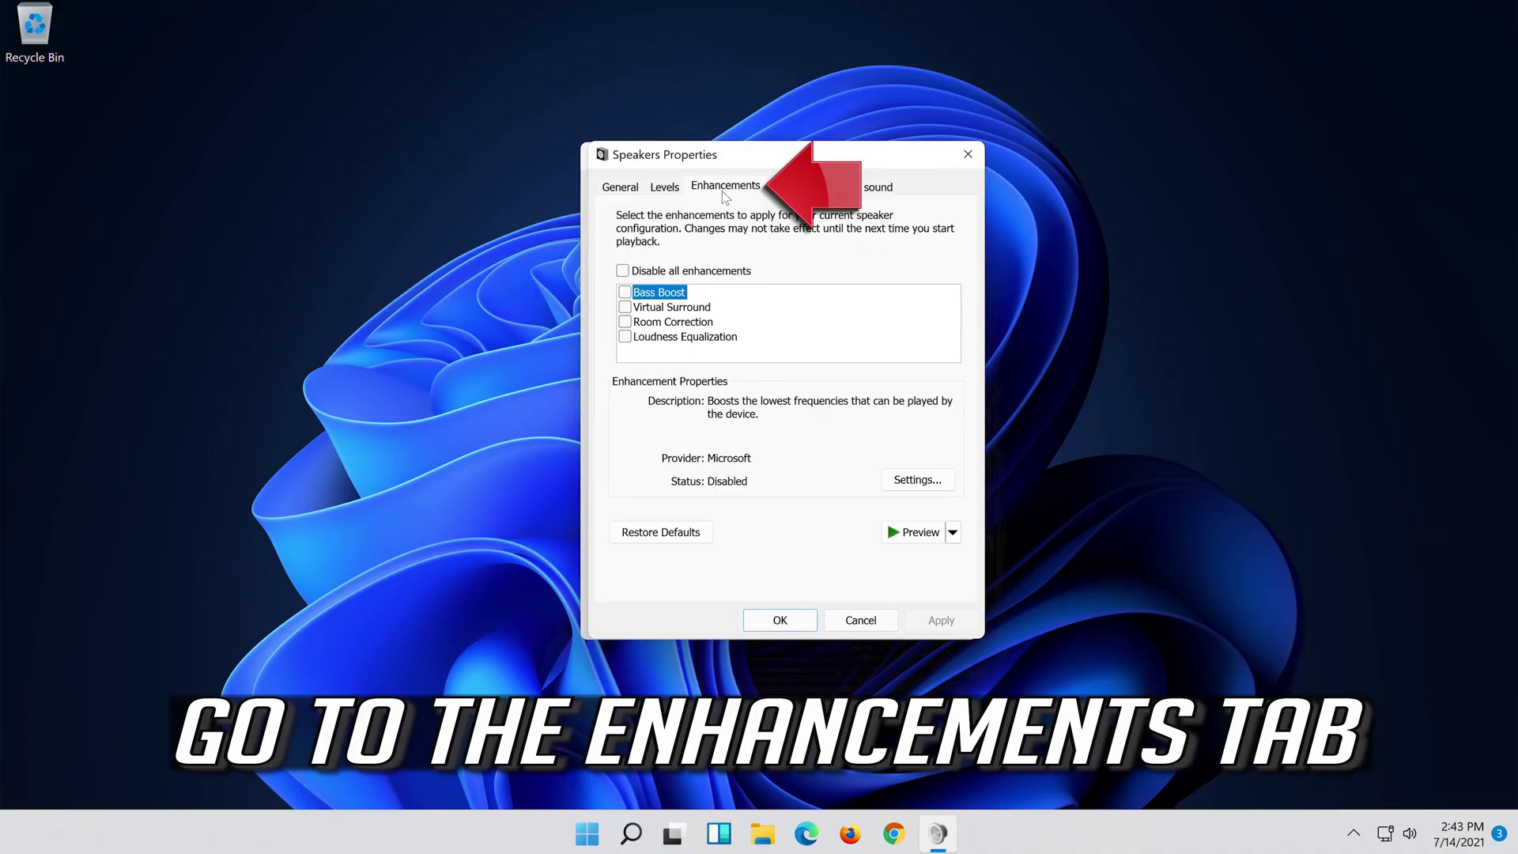
pyautogui.click(625, 271)
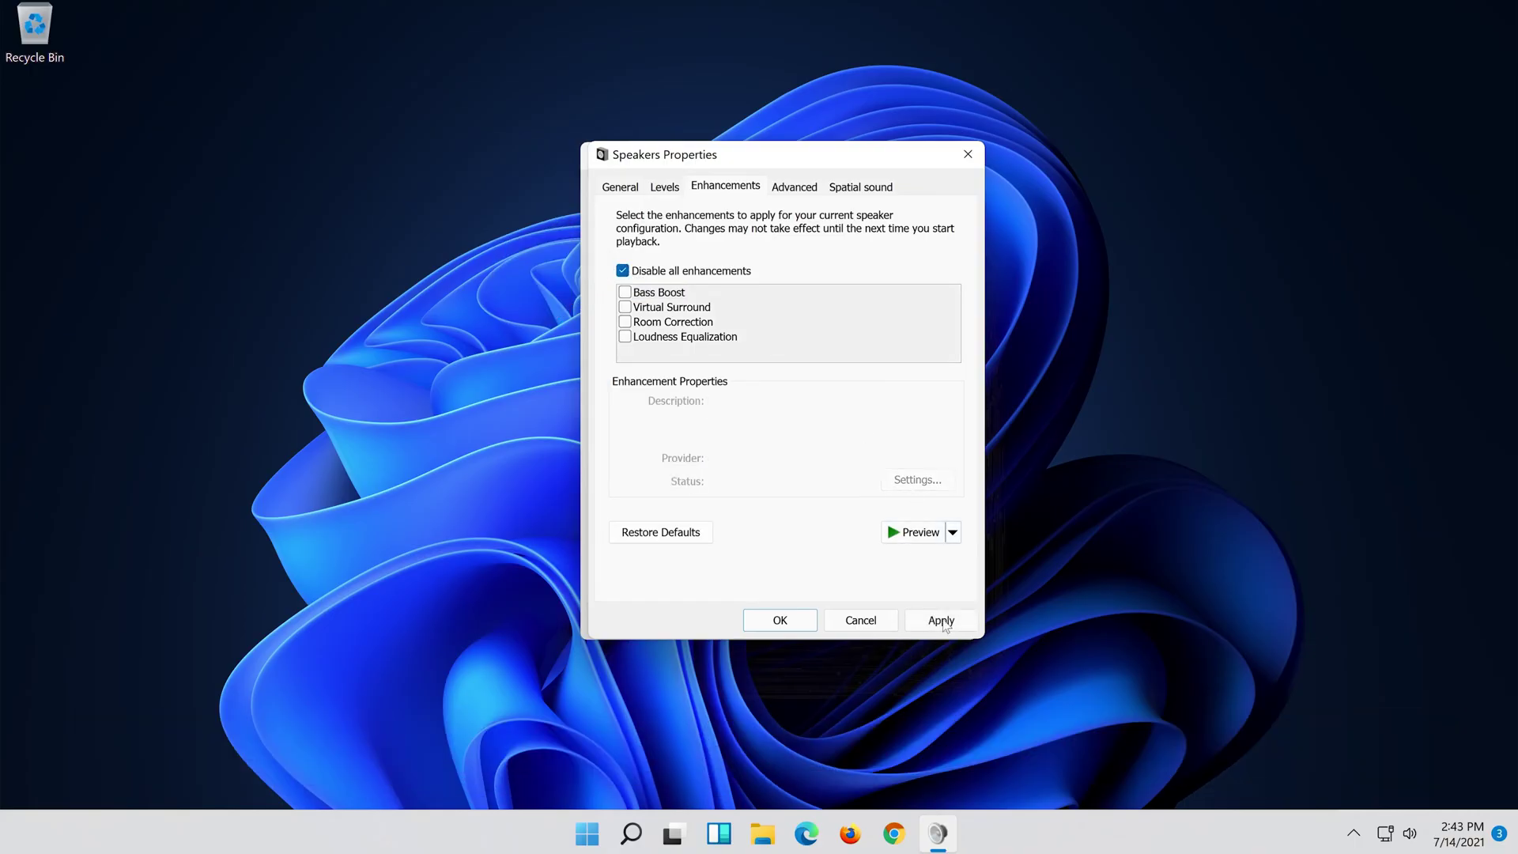
pyautogui.click(953, 620)
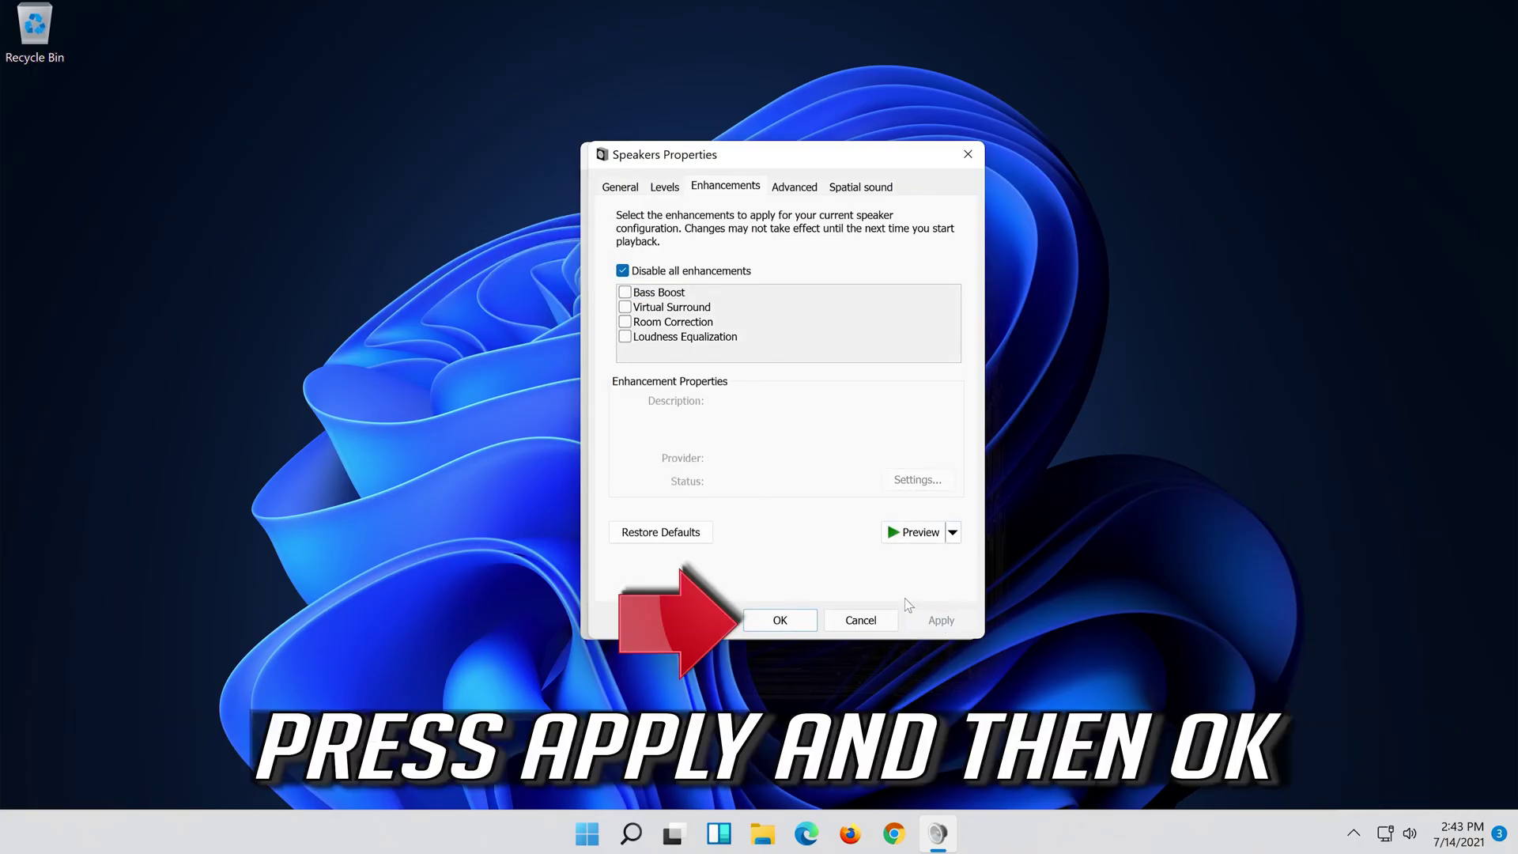
pyautogui.click(810, 611)
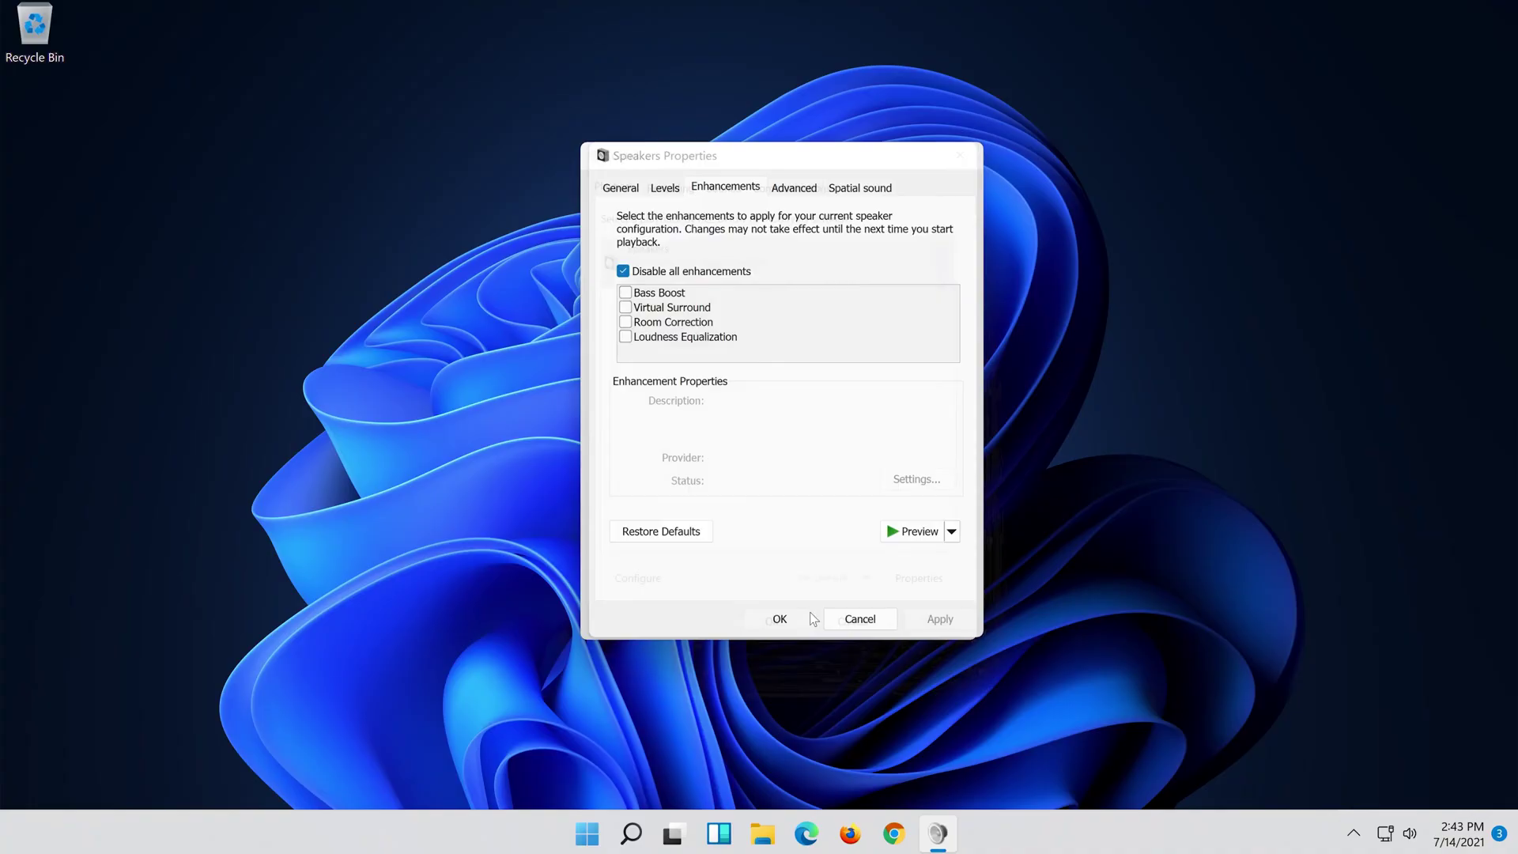
pyautogui.click(773, 621)
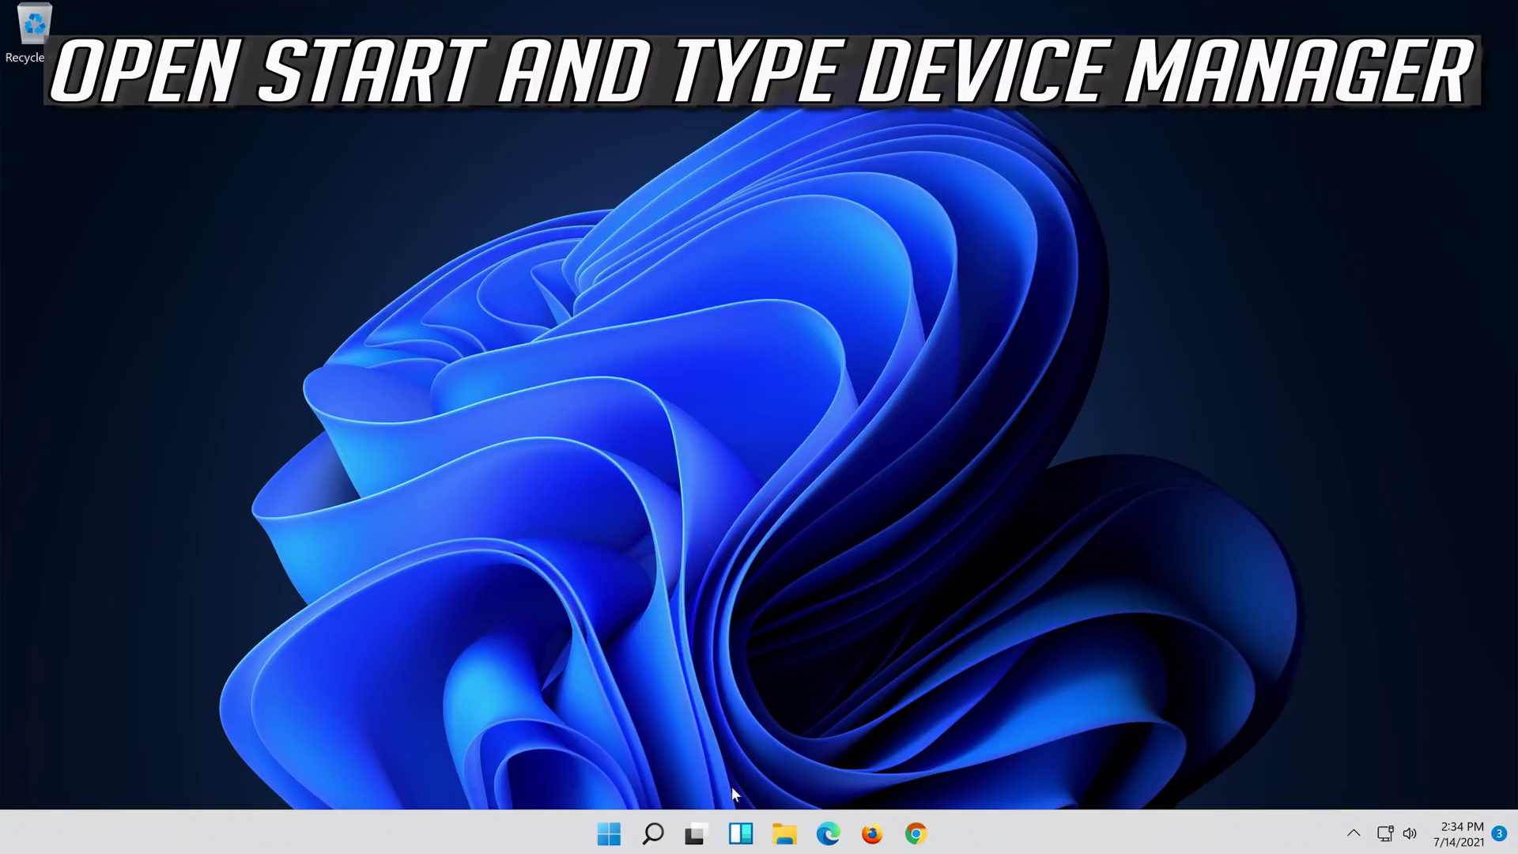
# Search Windows for 'device manager' and open Device Manager
pyautogui.click(643, 843)
pyautogui.write('d')
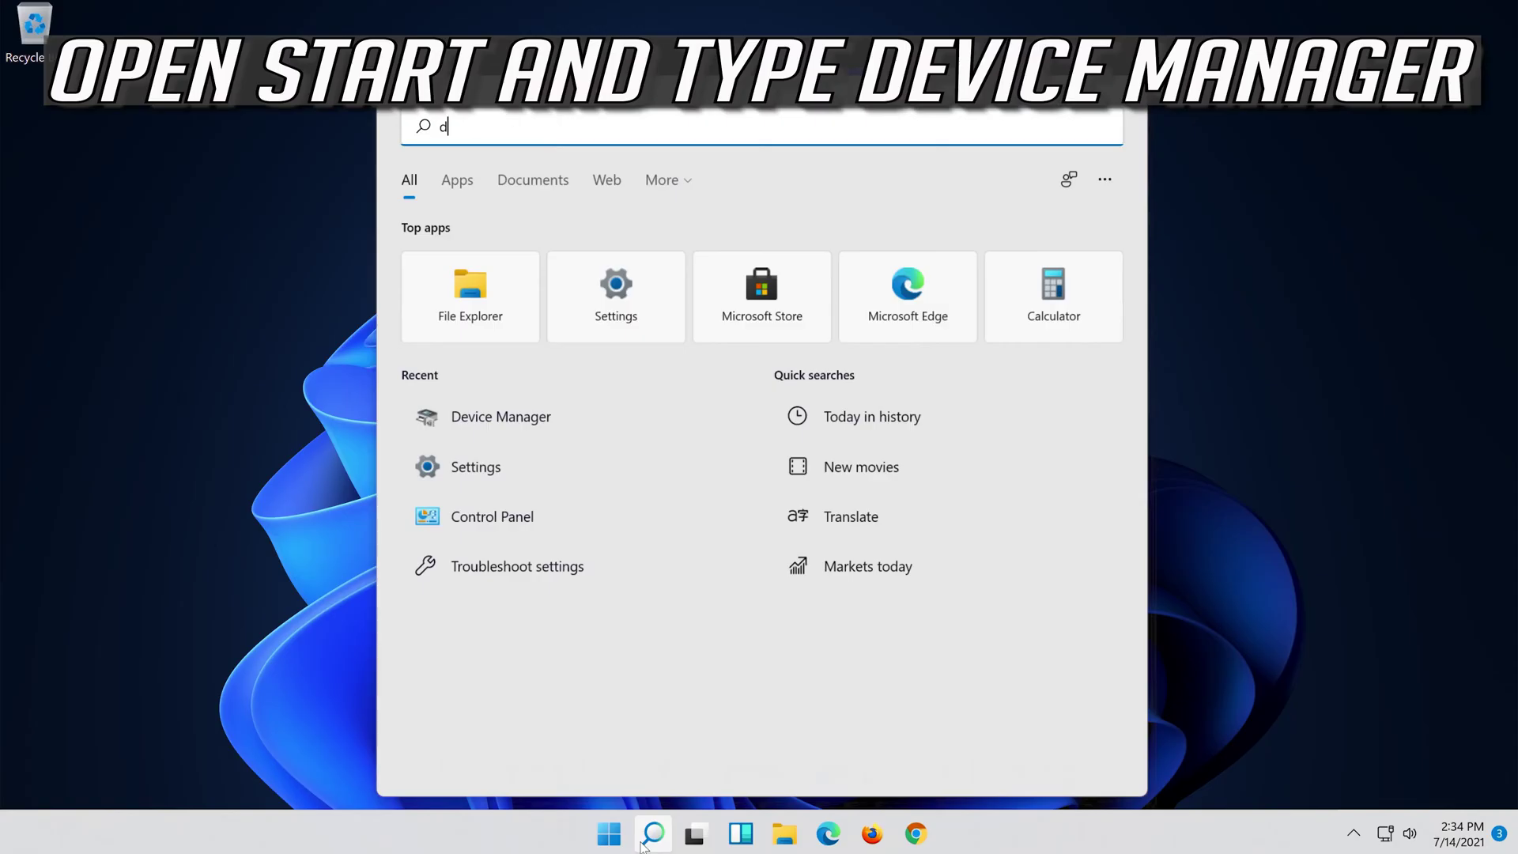
pyautogui.write('evice manag')
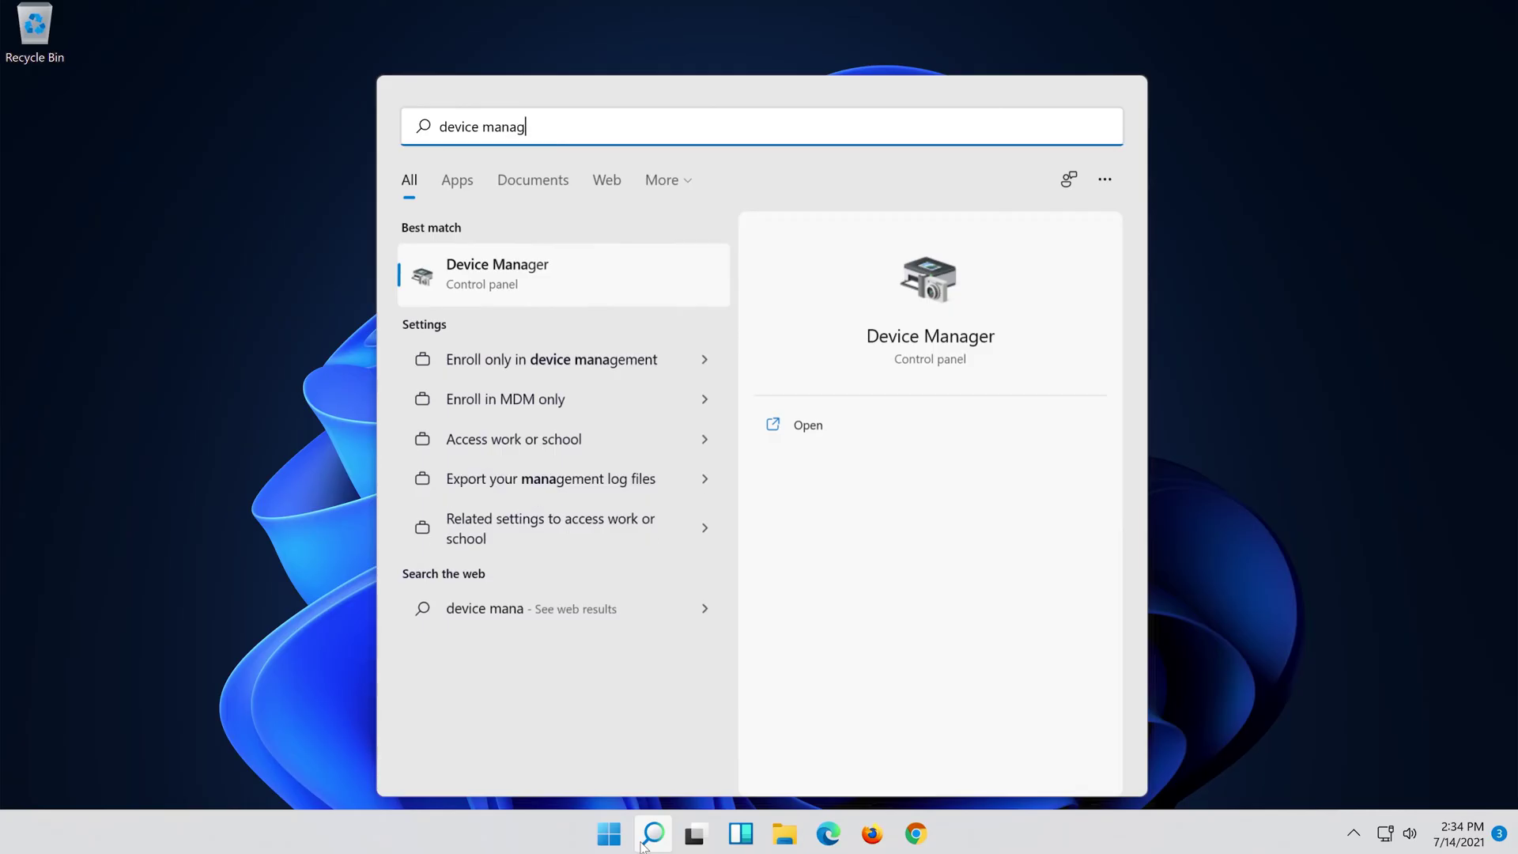
pyautogui.write('er')
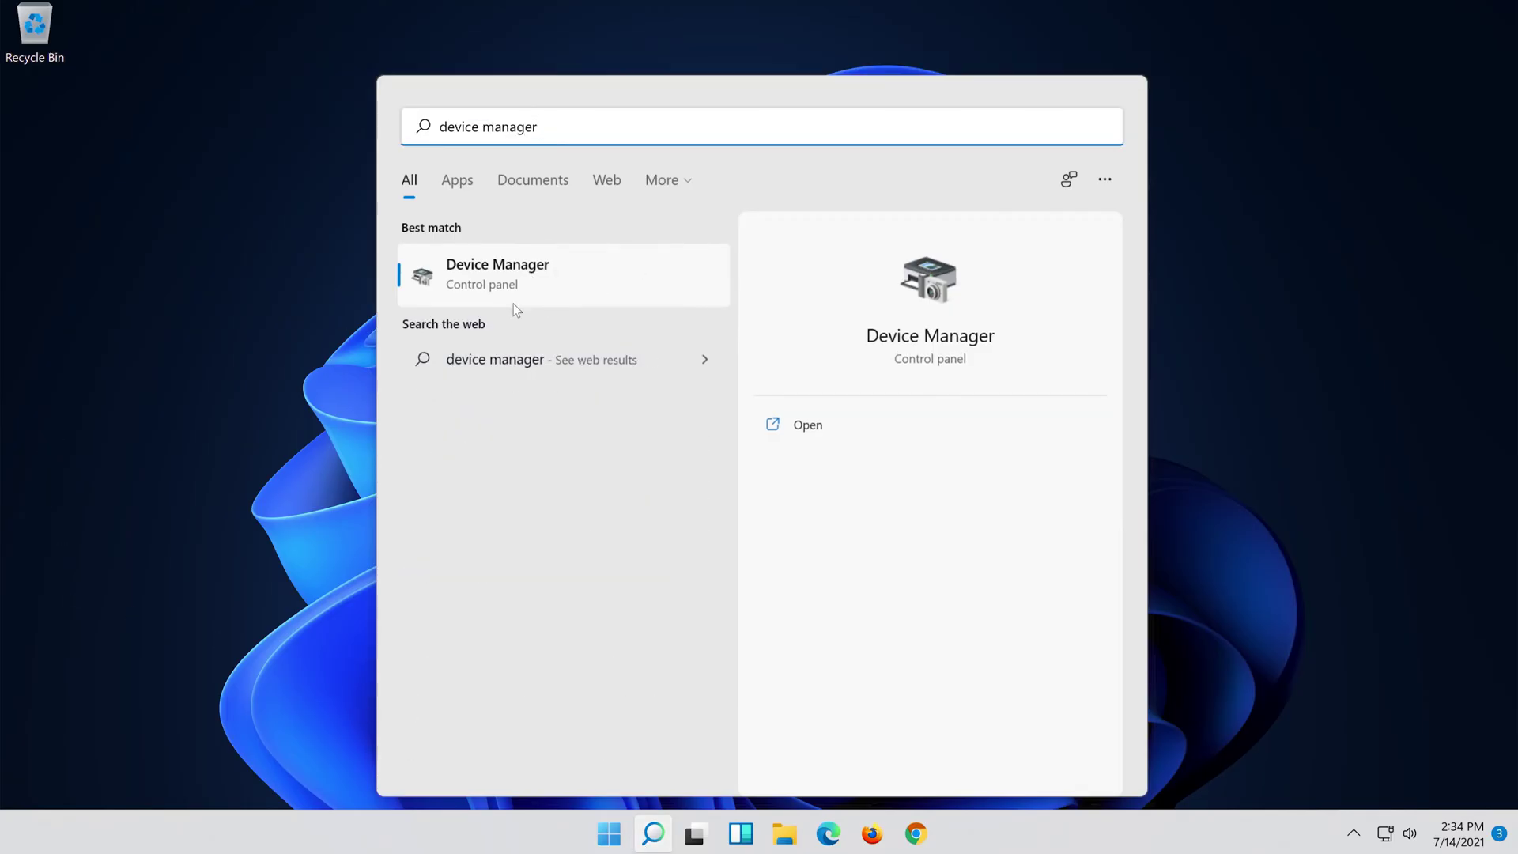
pyautogui.click(528, 287)
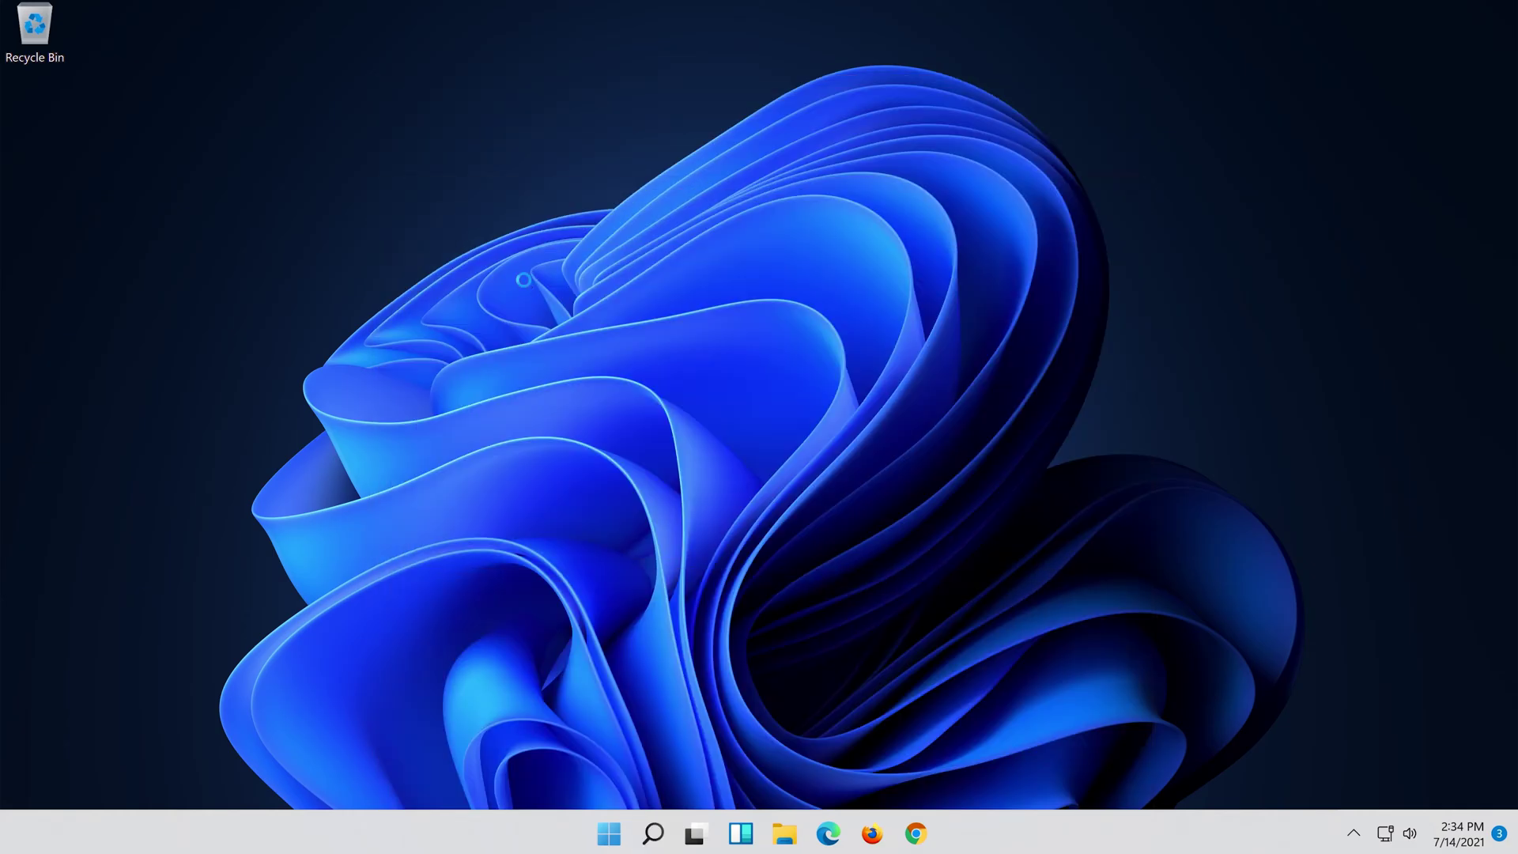
pyautogui.moveTo(277, 178); pyautogui.dragTo(607, 188)
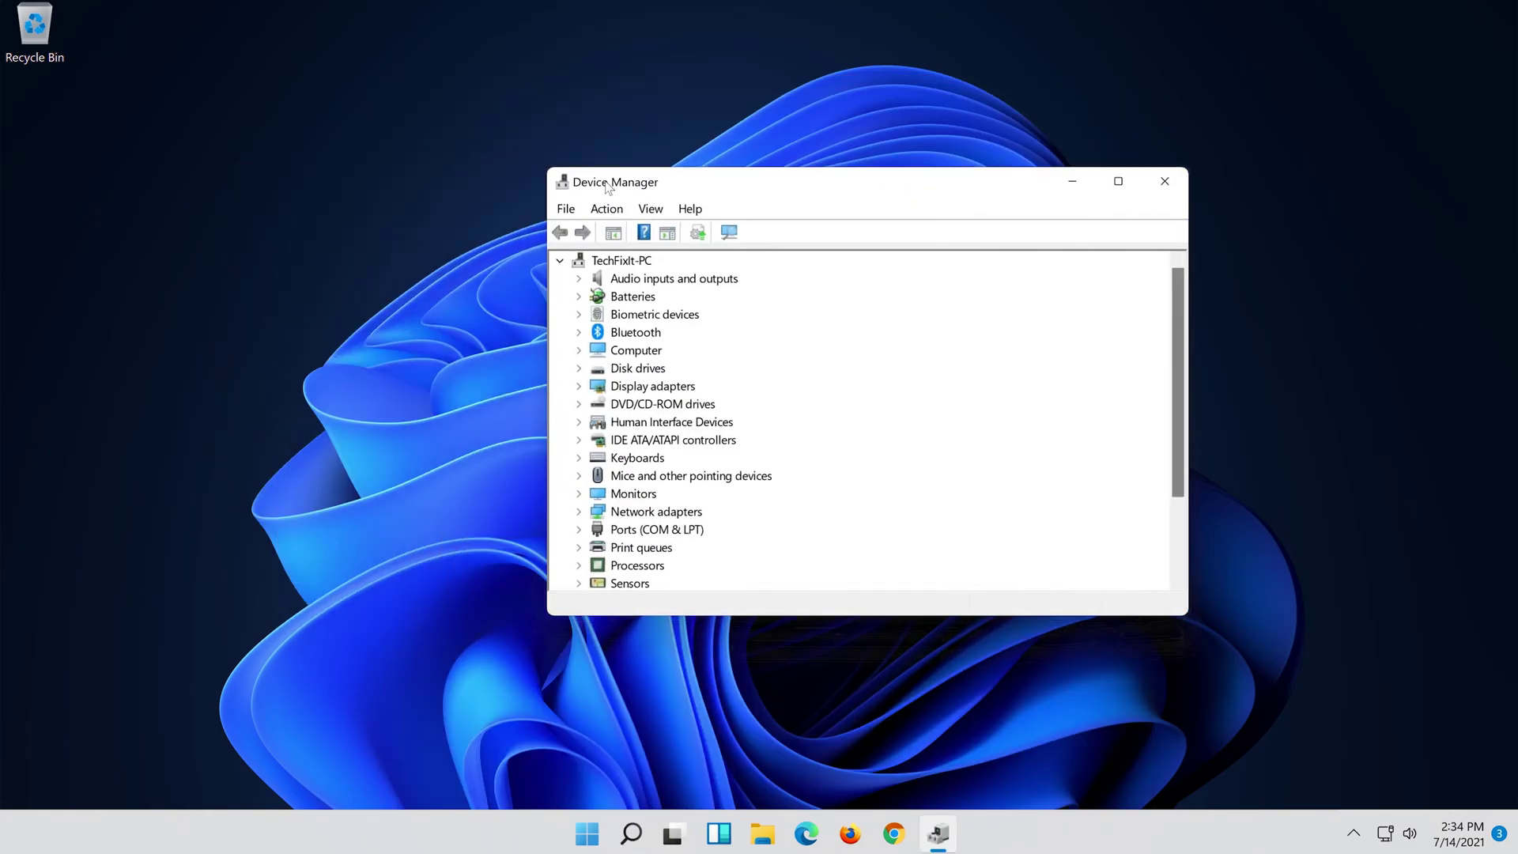
# Open High Definition Audio Device properties under Sound, video and game controllers
pyautogui.scroll(-2, 783, 420)
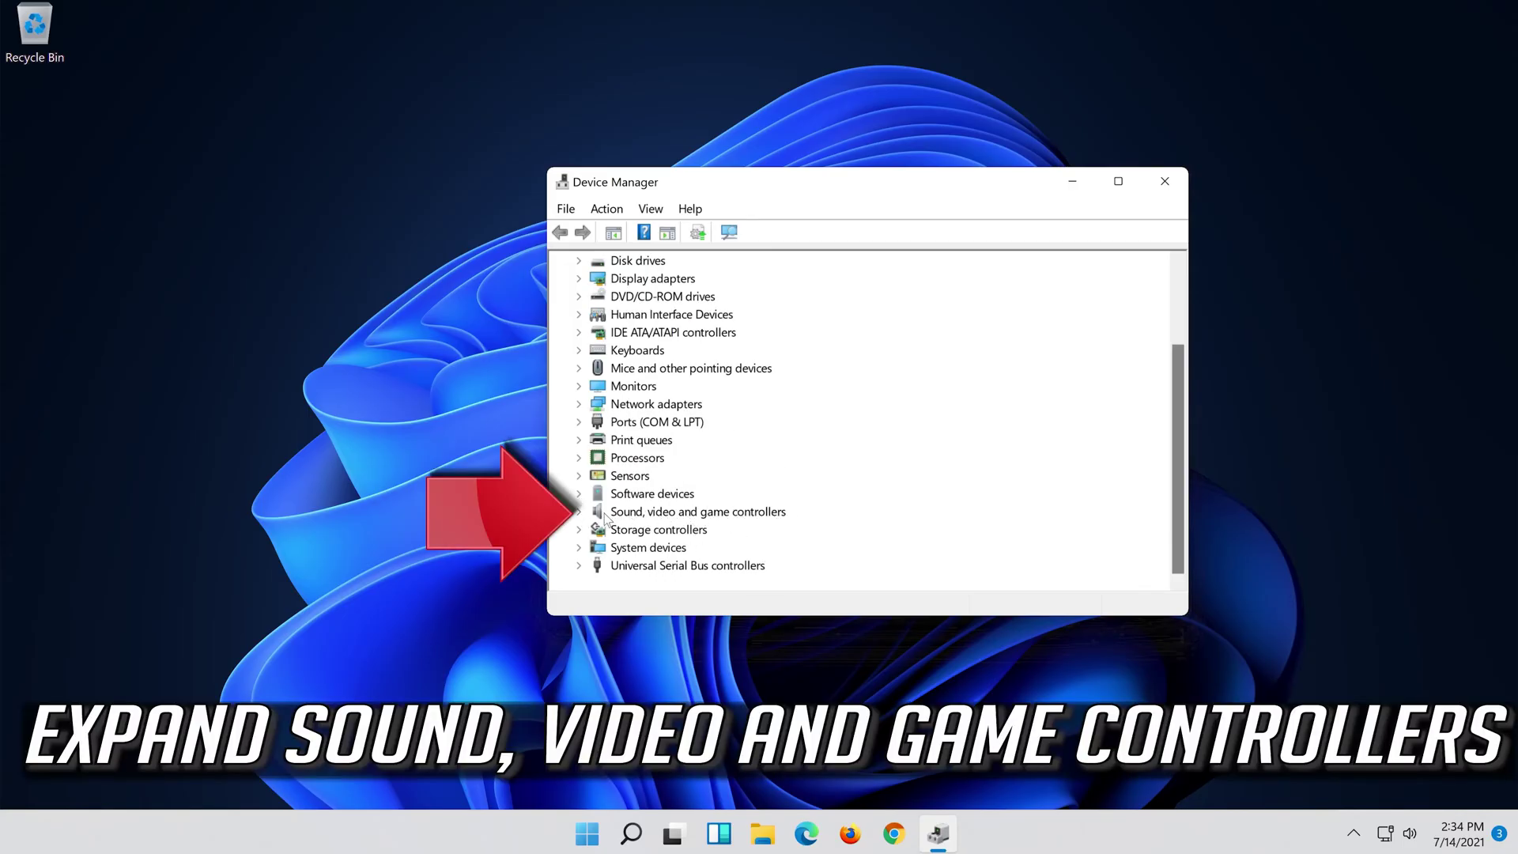
pyautogui.click(580, 514)
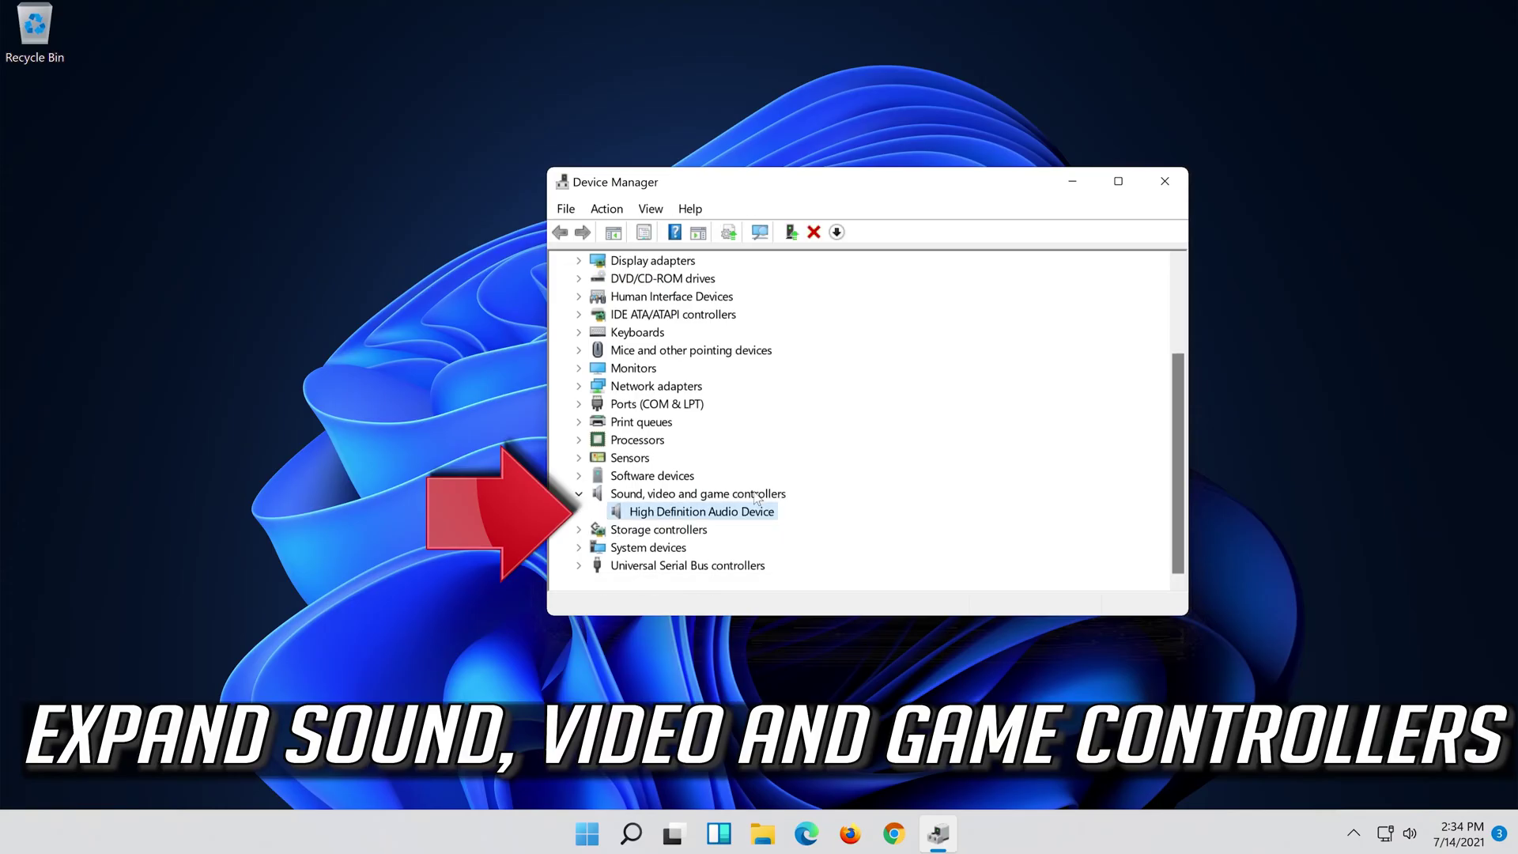
pyautogui.rightClick(701, 517)
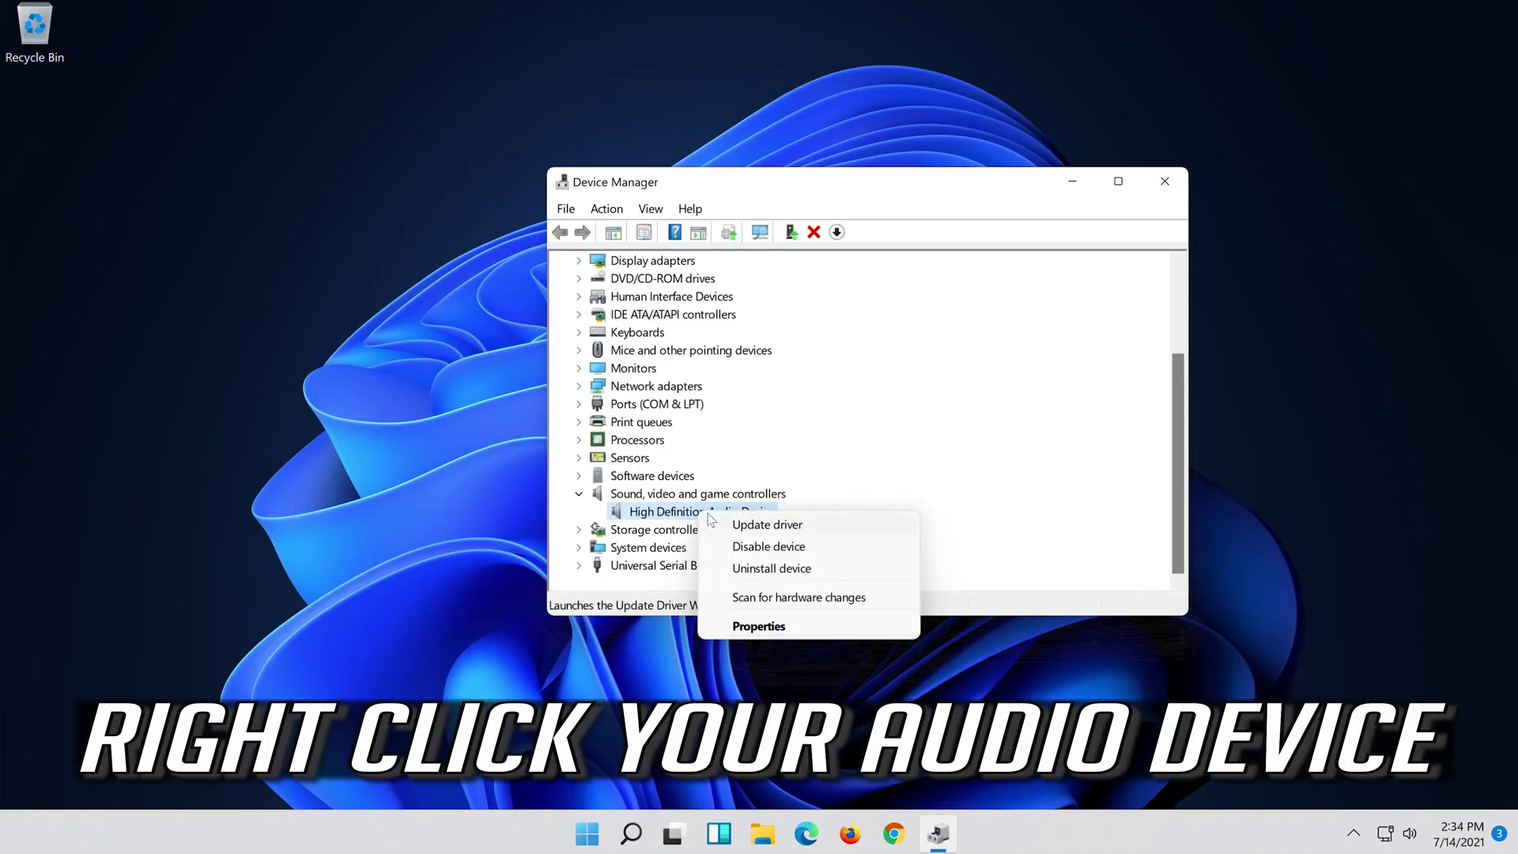
pyautogui.click(775, 631)
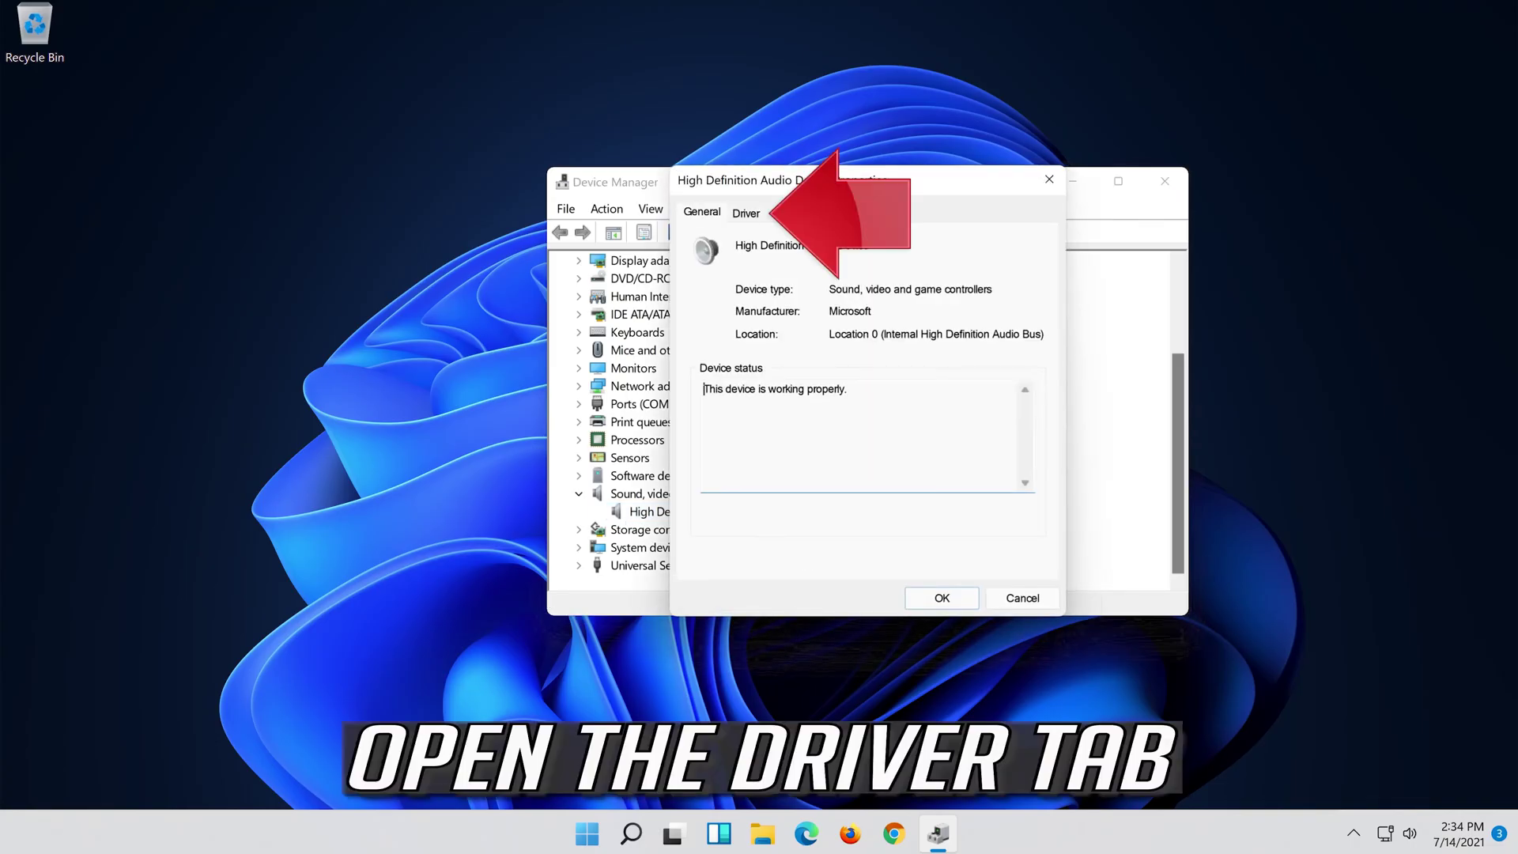
# Uninstall High Definition Audio Device from its Driver tab, confirm, and close Device Manager
pyautogui.click(734, 223)
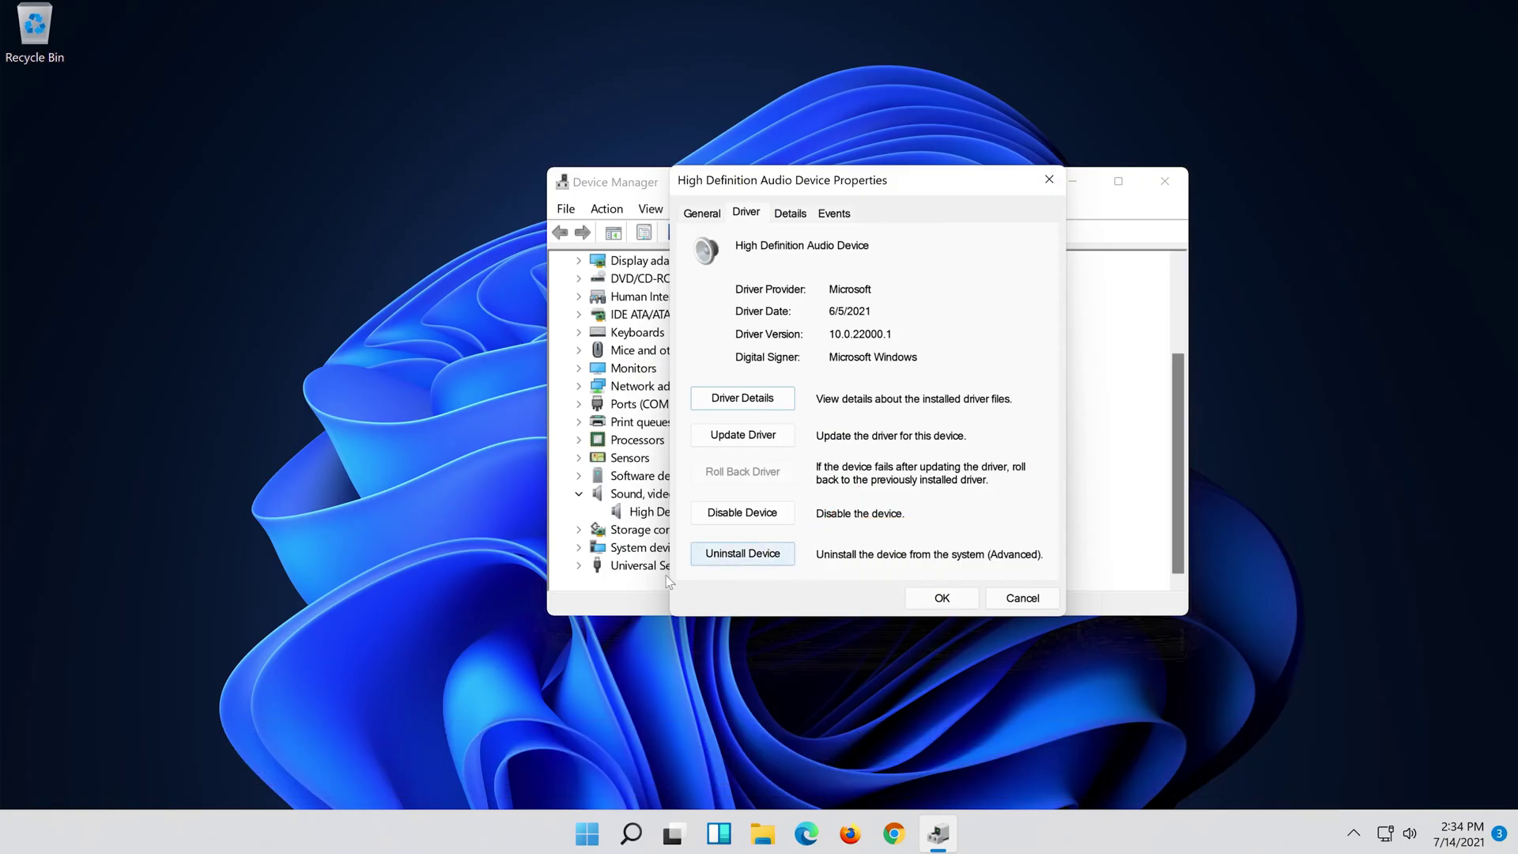
pyautogui.click(744, 564)
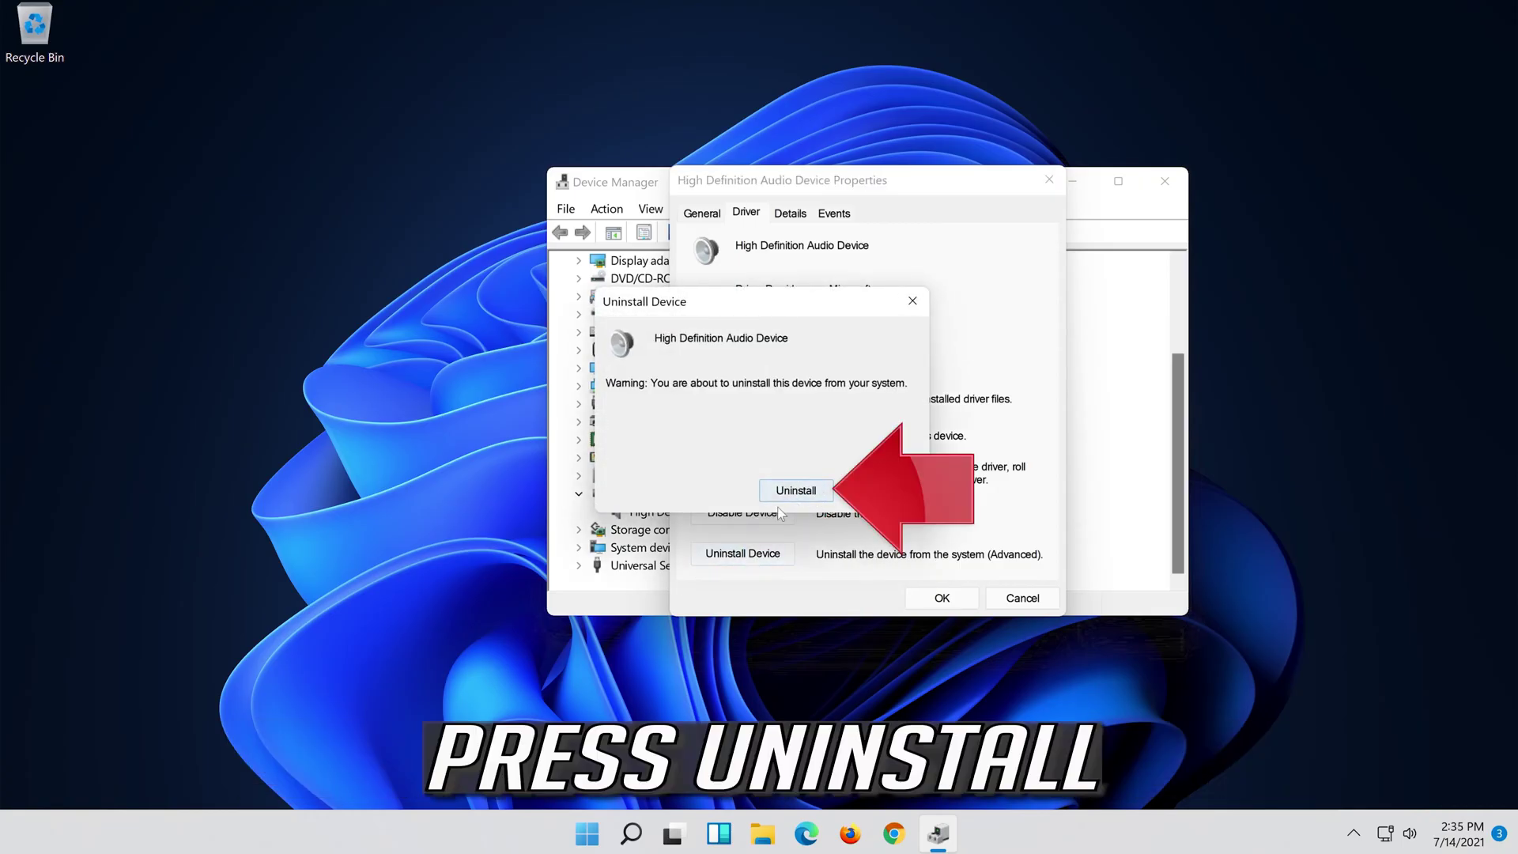
pyautogui.click(799, 492)
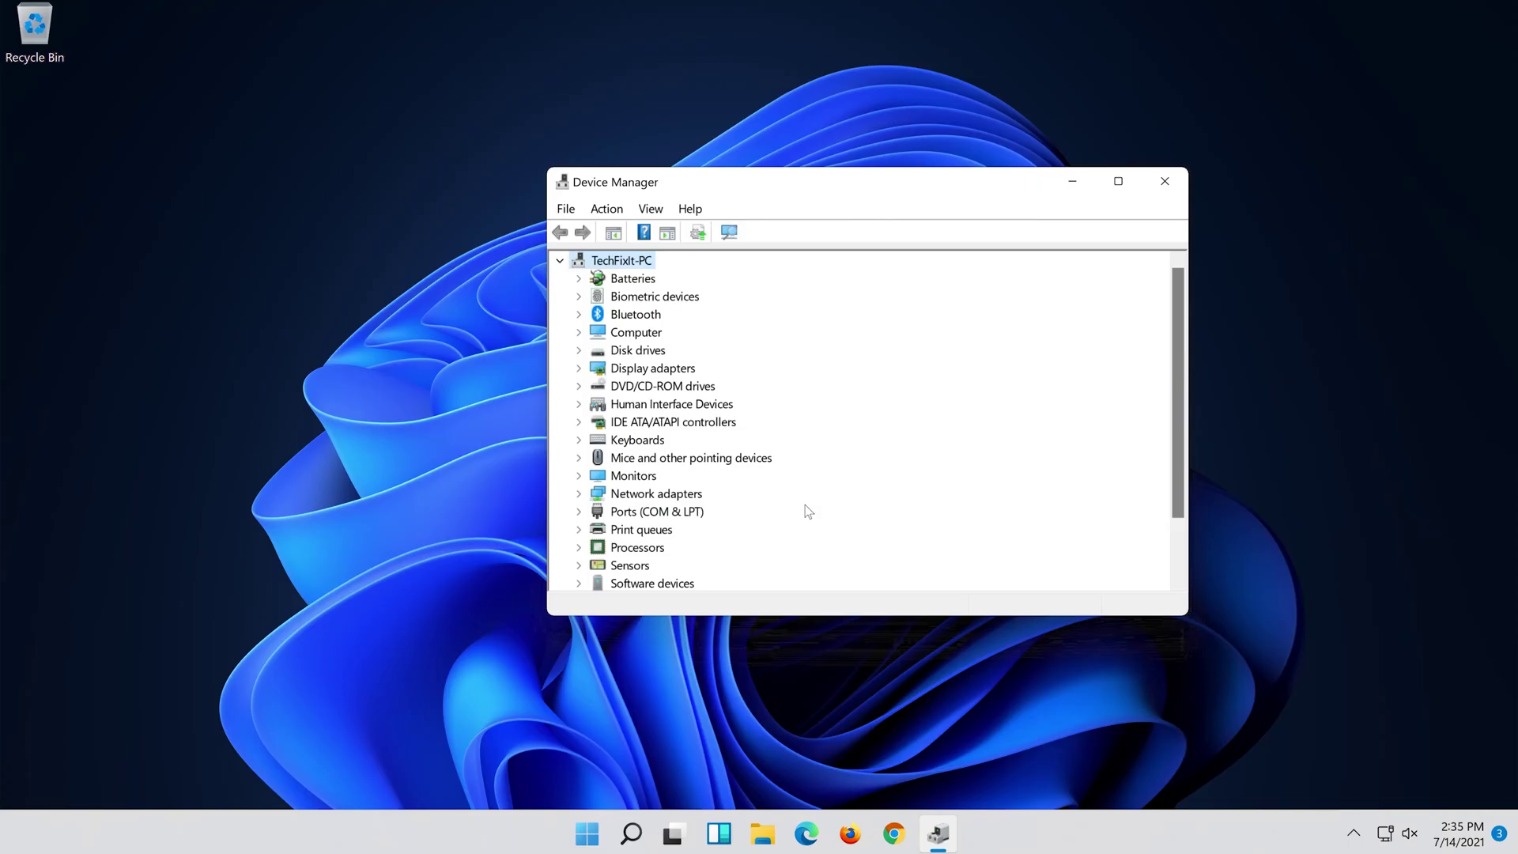
pyautogui.click(1162, 182)
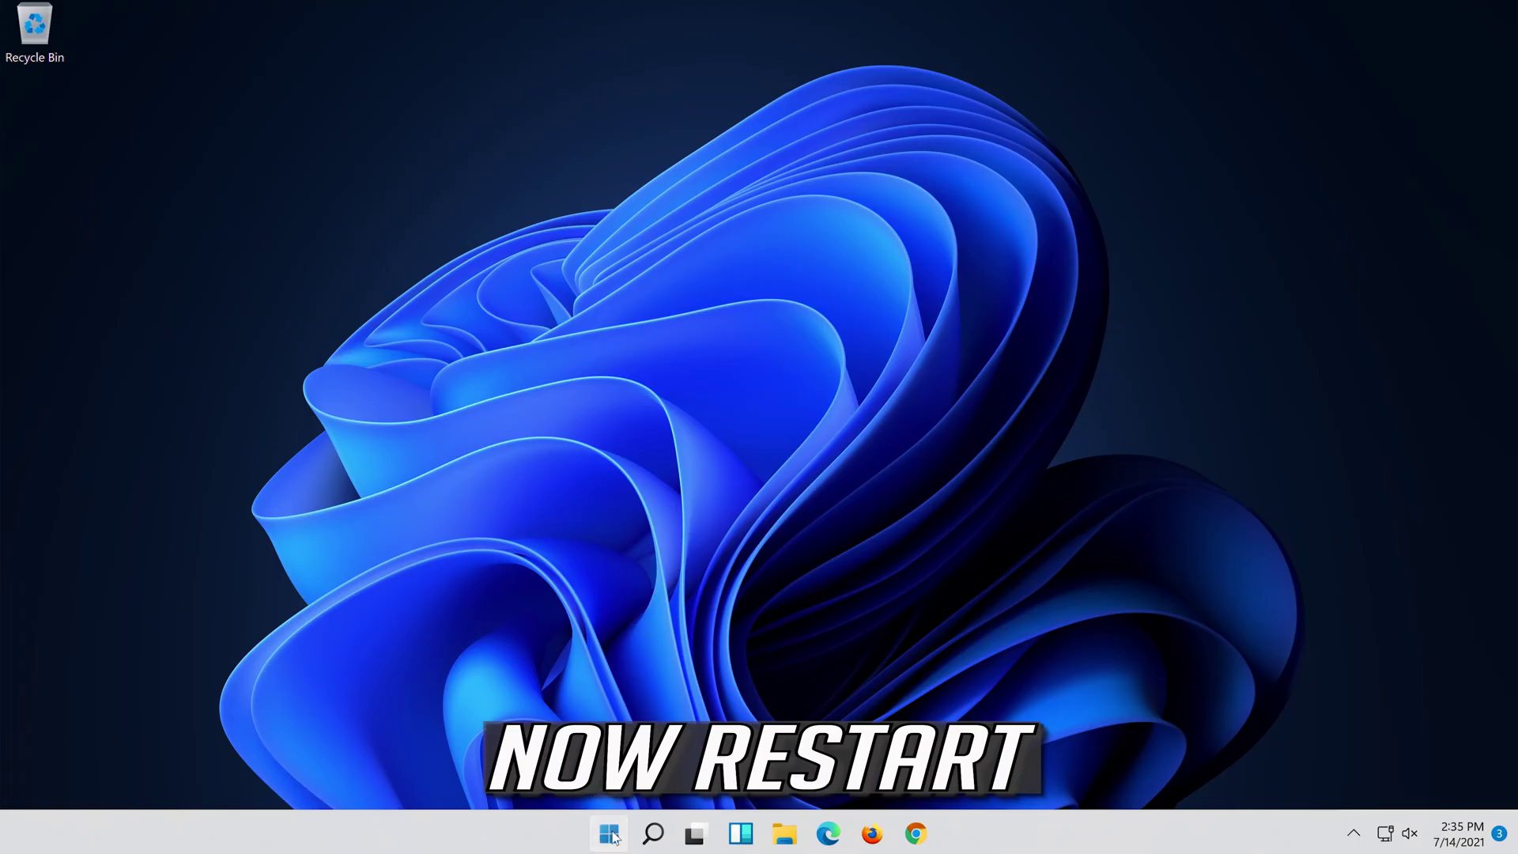
# Restart Windows from the Start menu's power options
pyautogui.click(611, 834)
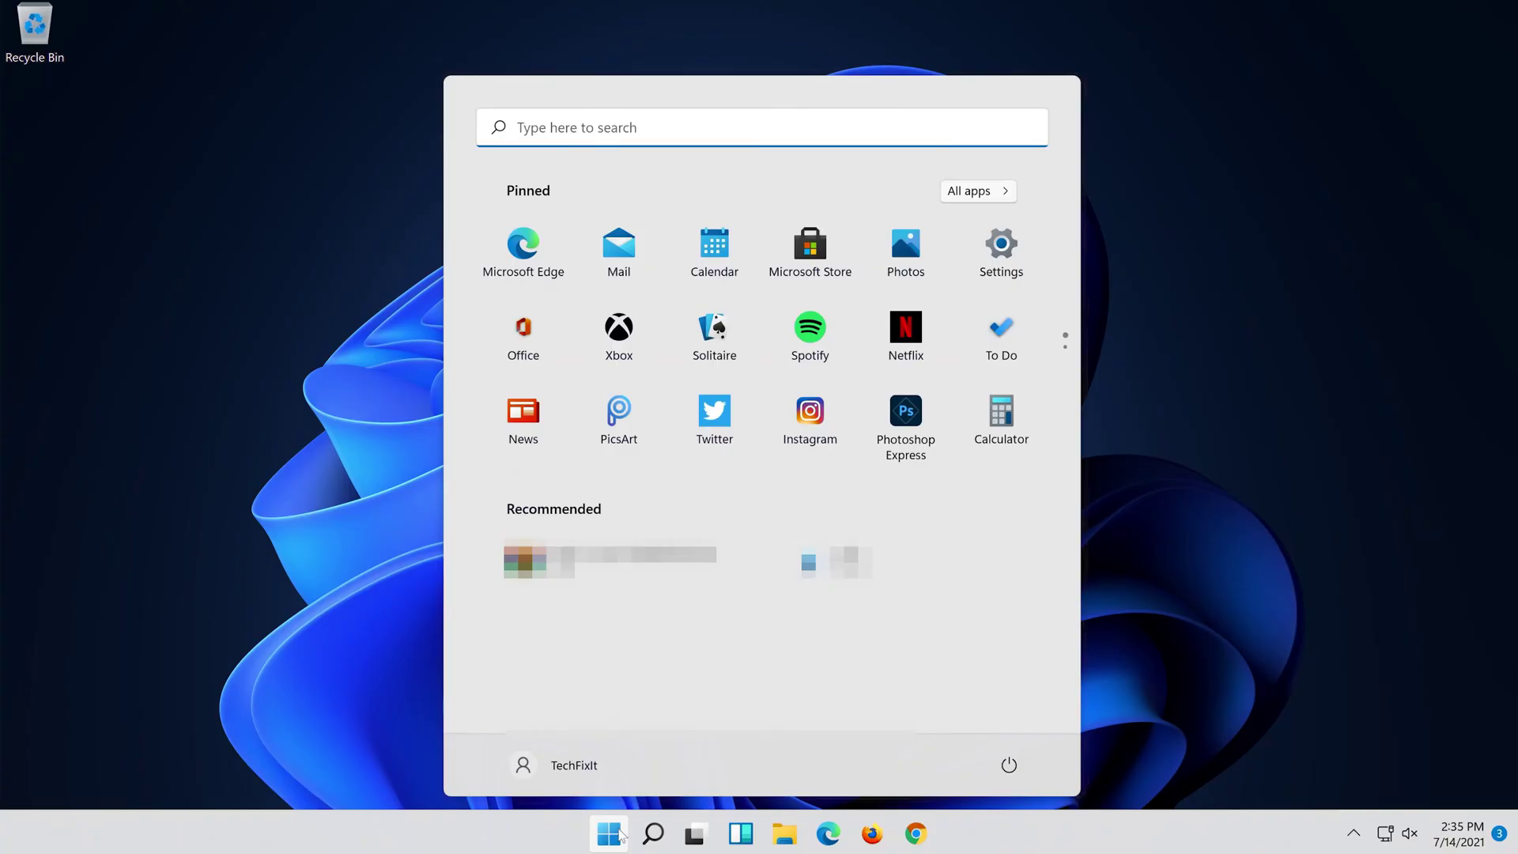
pyautogui.click(1009, 764)
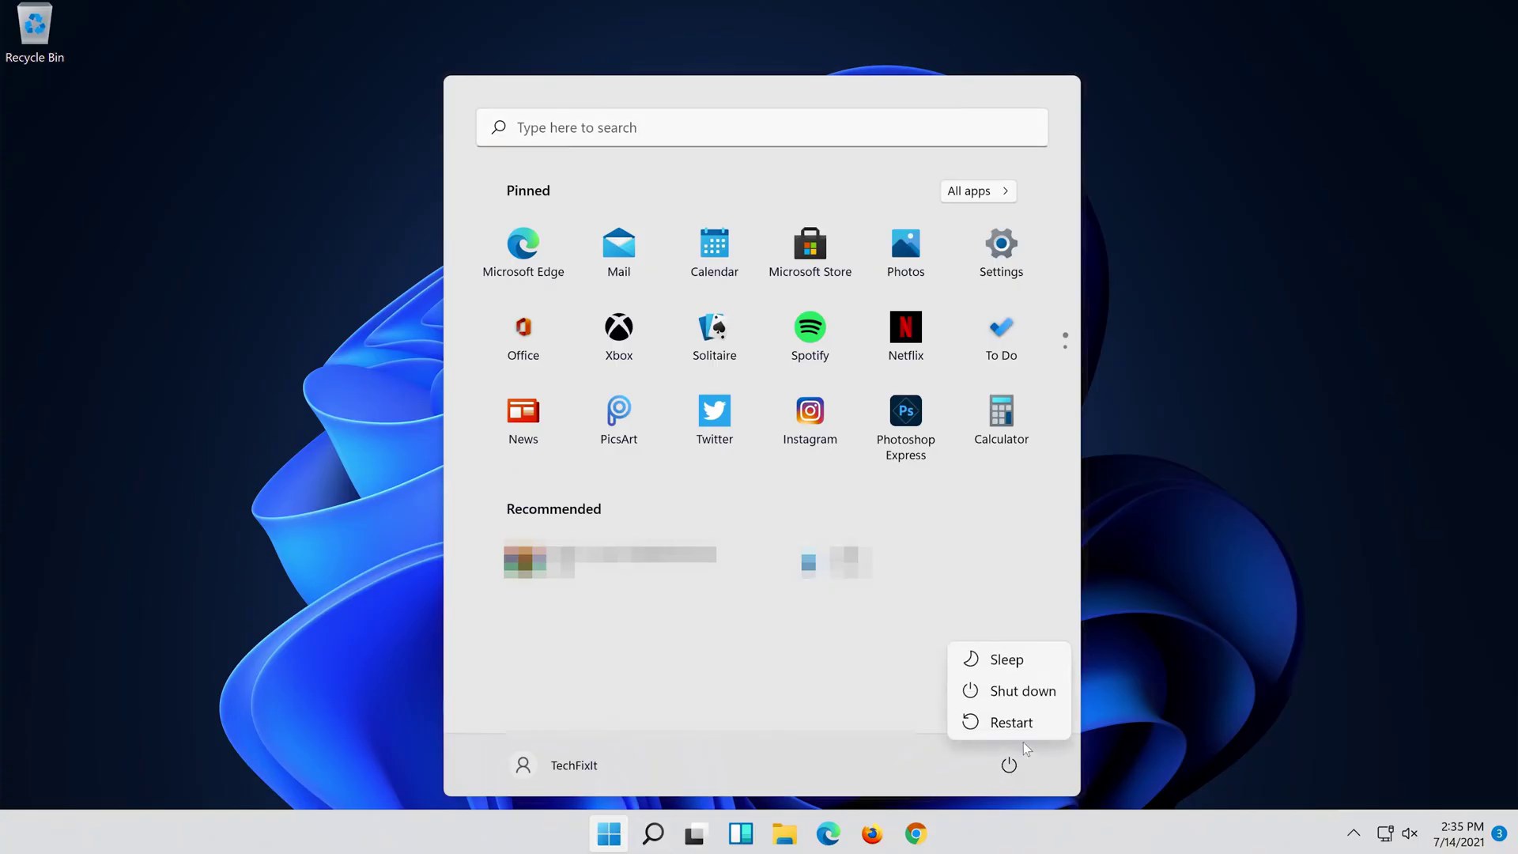
pyautogui.click(1027, 733)
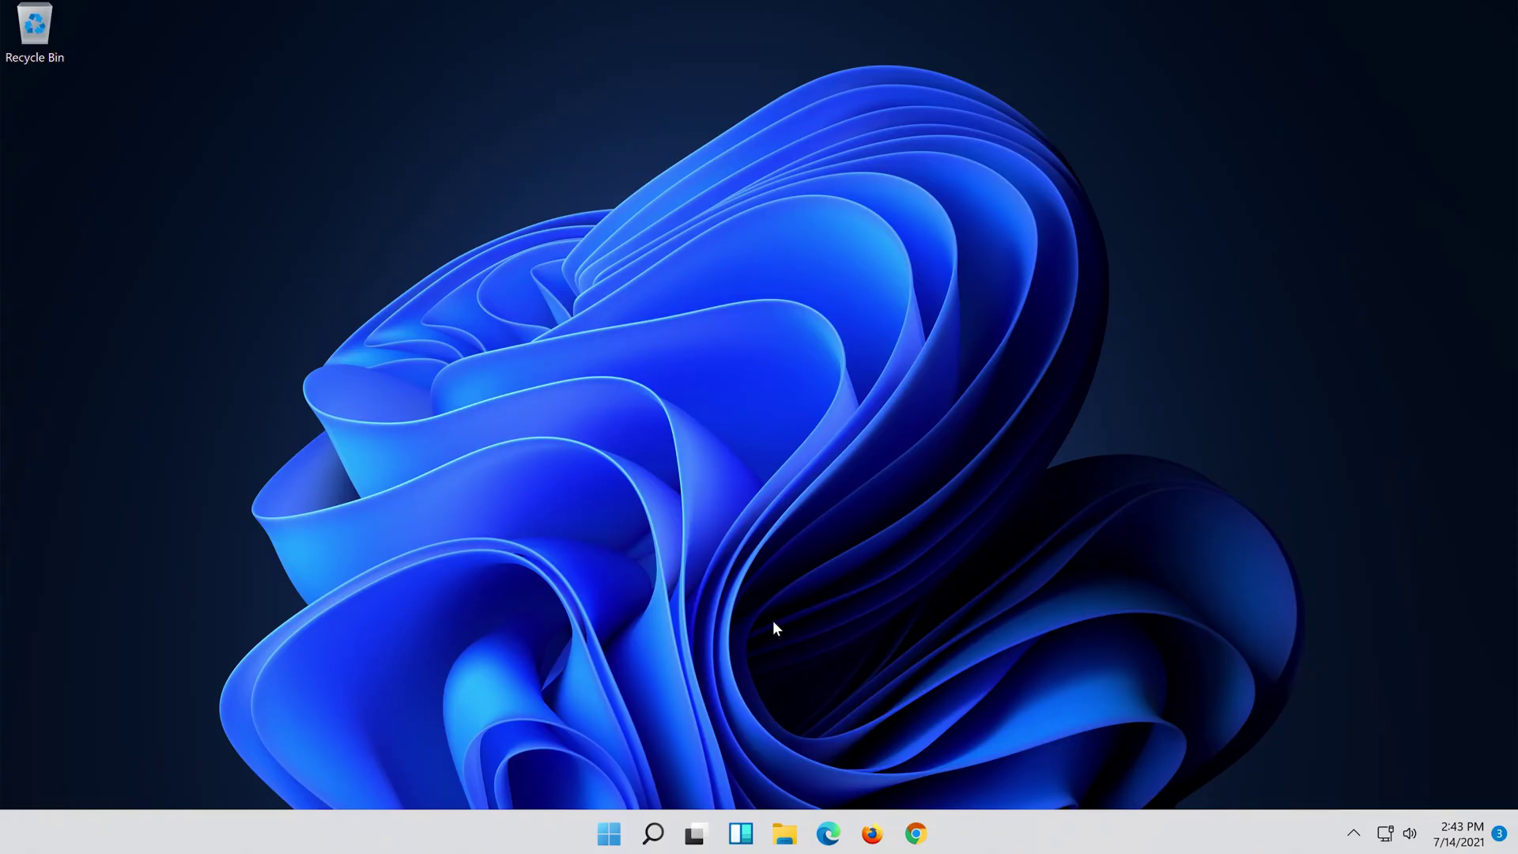
# Search for 'control panel', go to Hardware and Sound, and open the Sound dialog
pyautogui.click(660, 840)
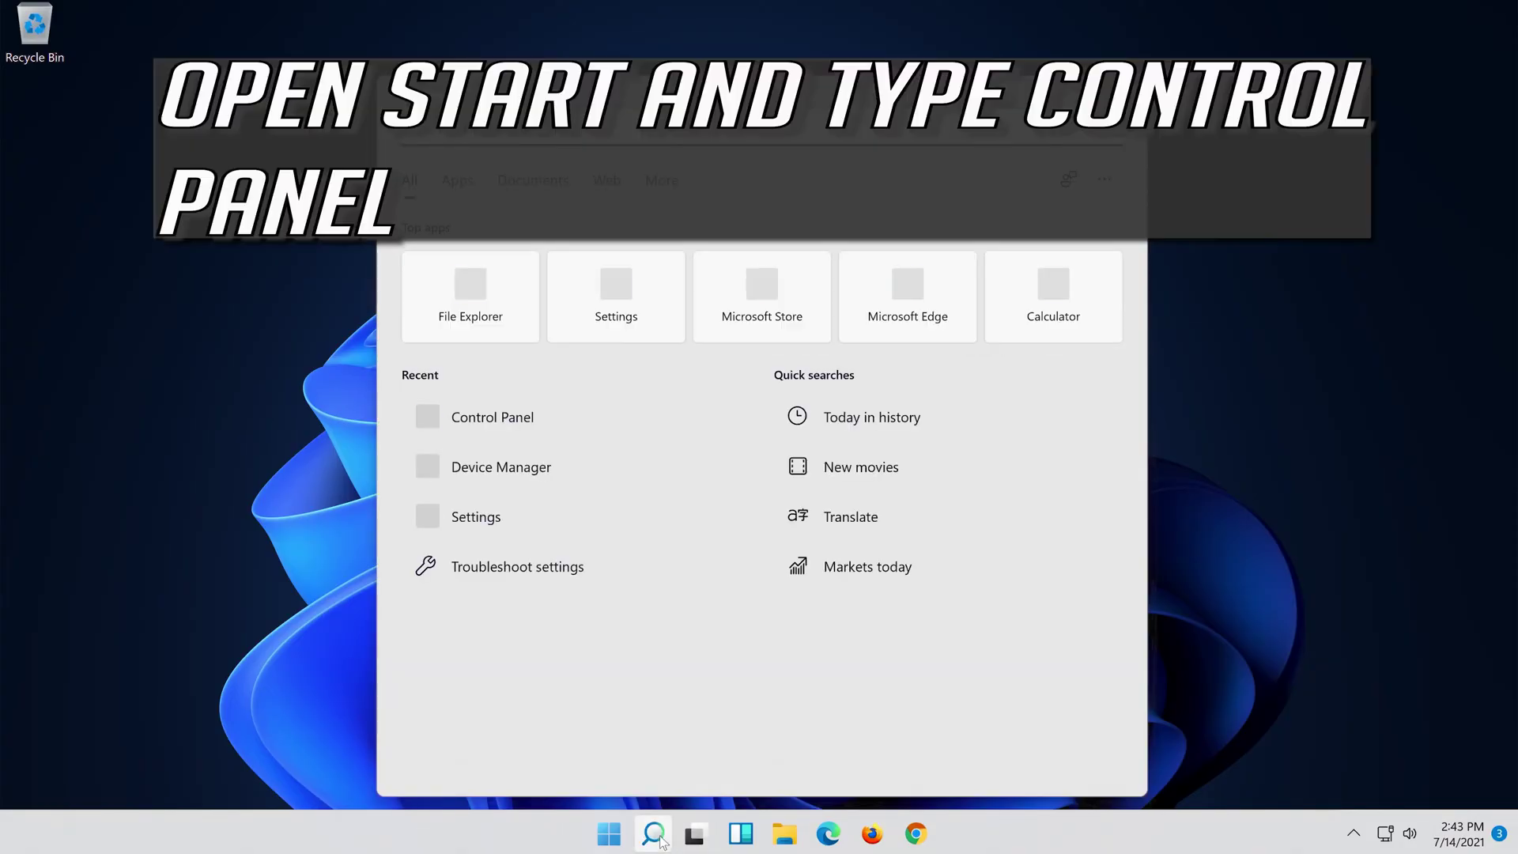
pyautogui.write('contr')
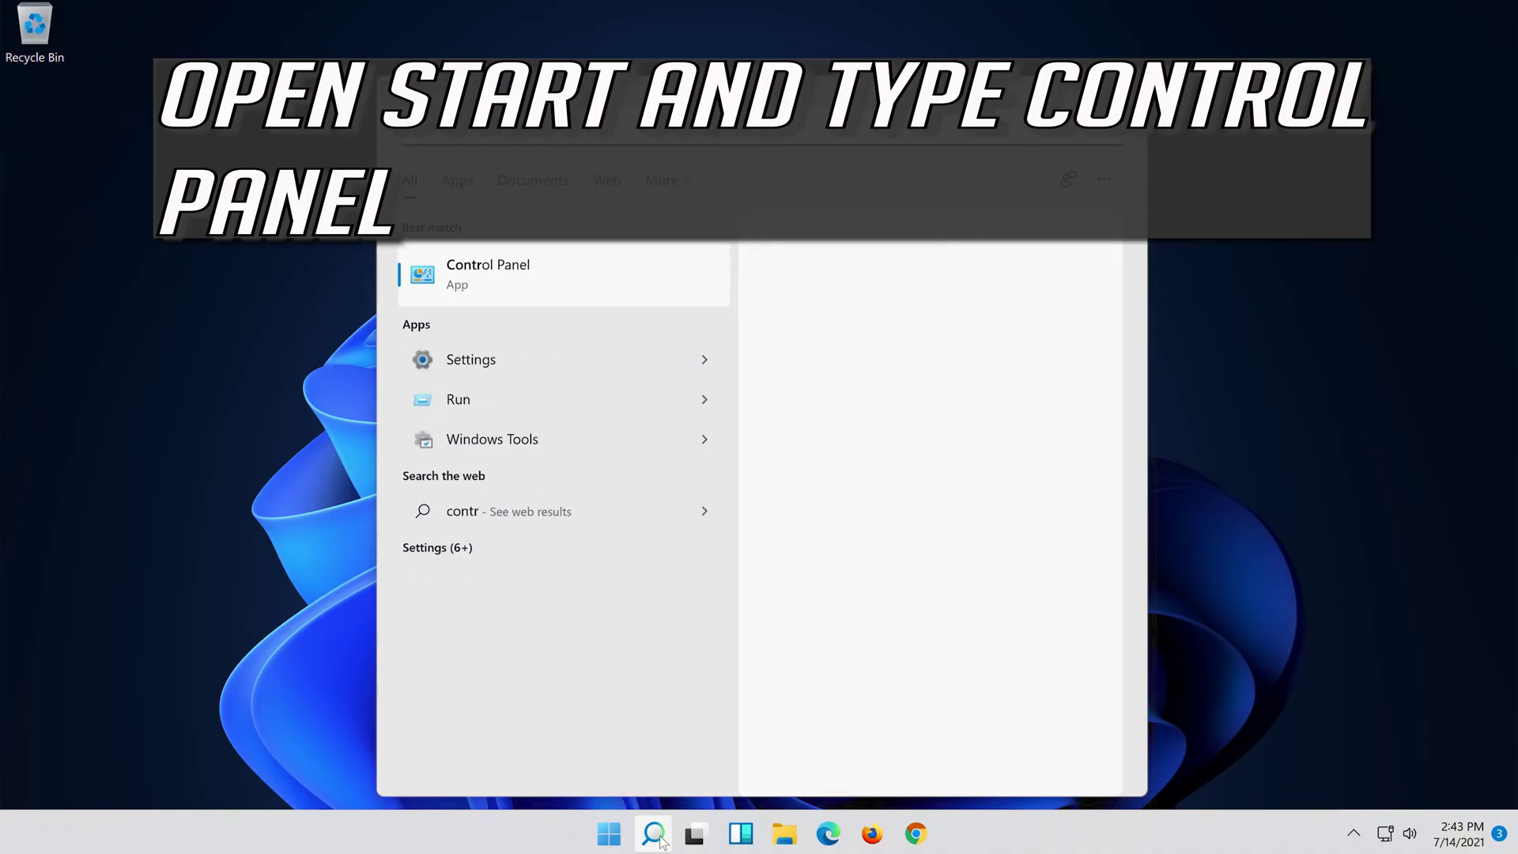
pyautogui.write('ol panel')
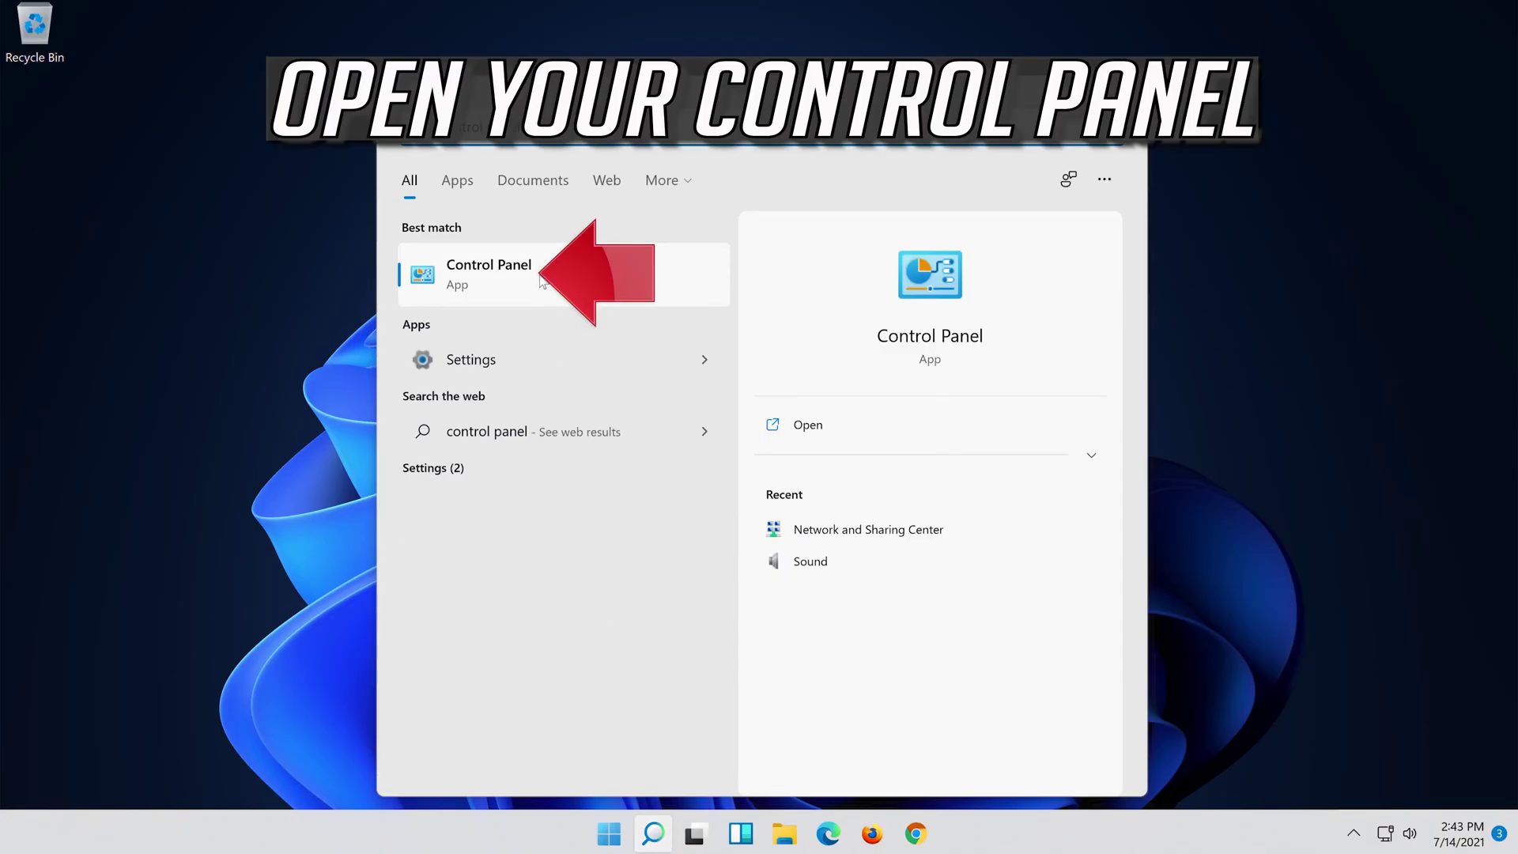
pyautogui.click(633, 272)
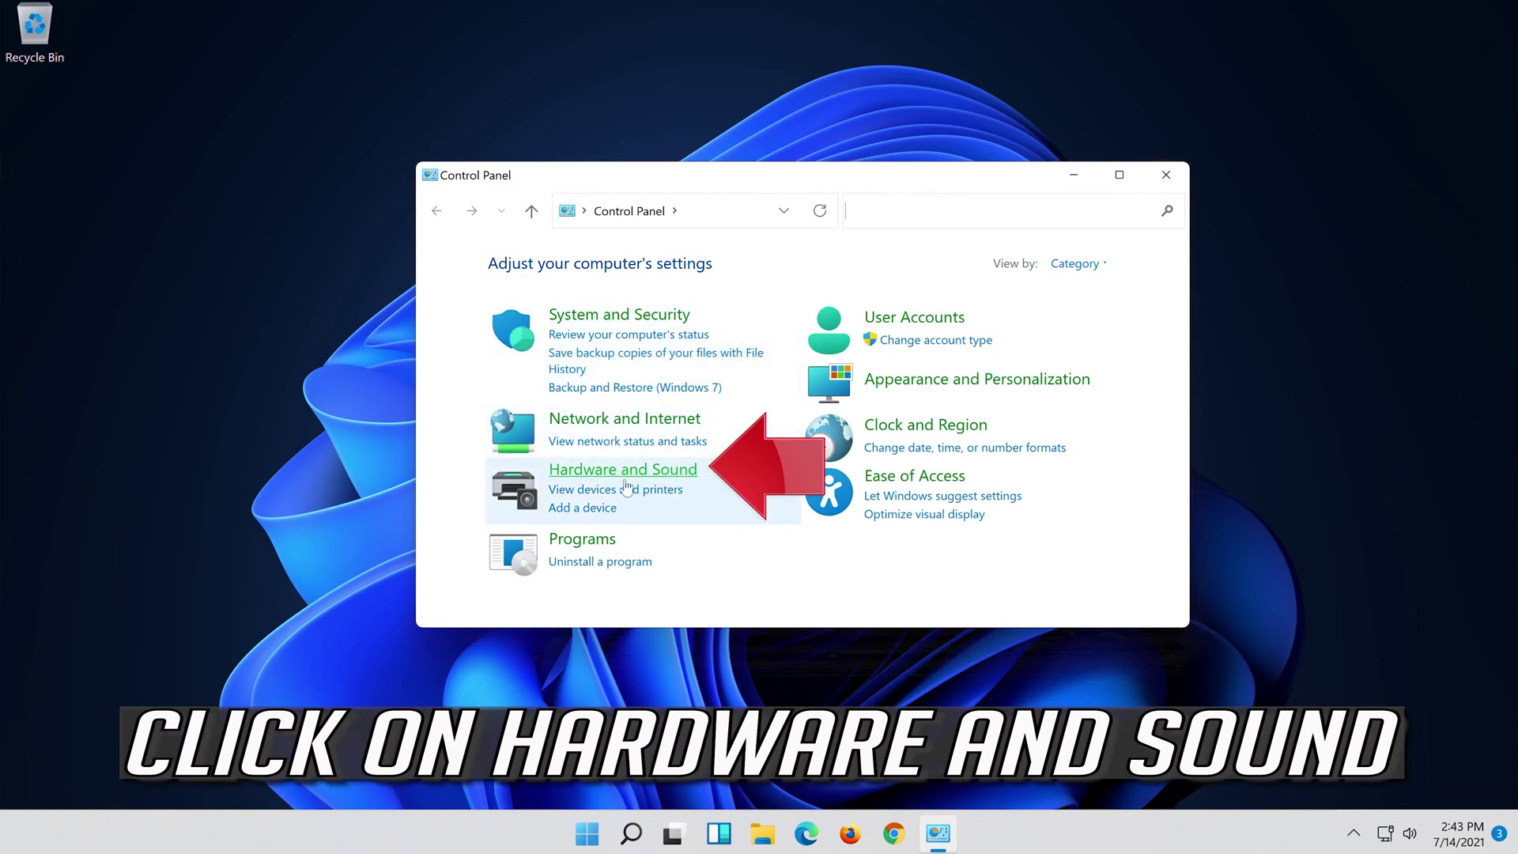
pyautogui.click(666, 479)
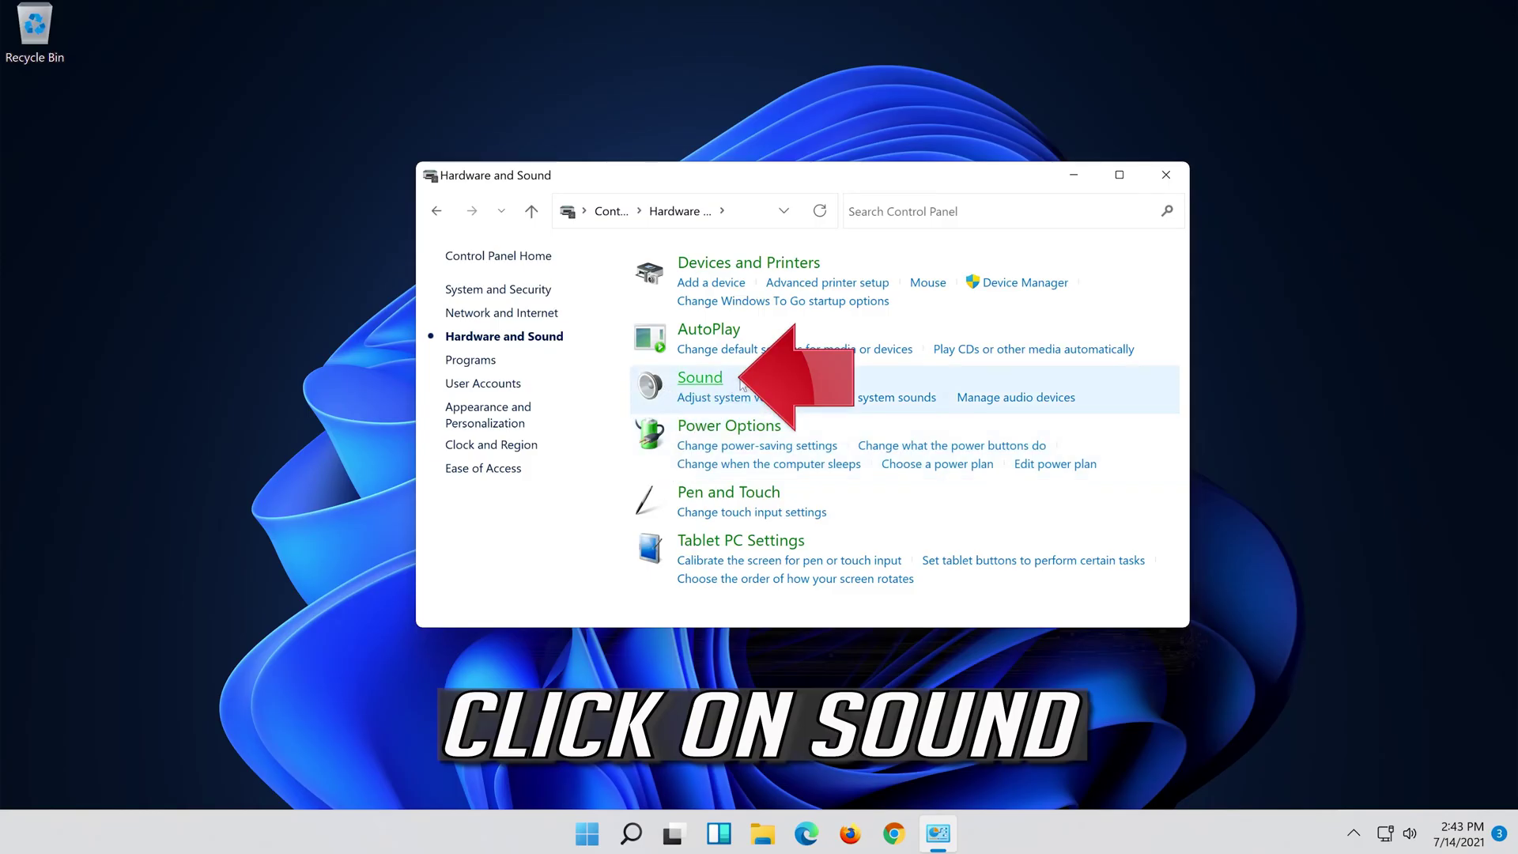
pyautogui.click(687, 385)
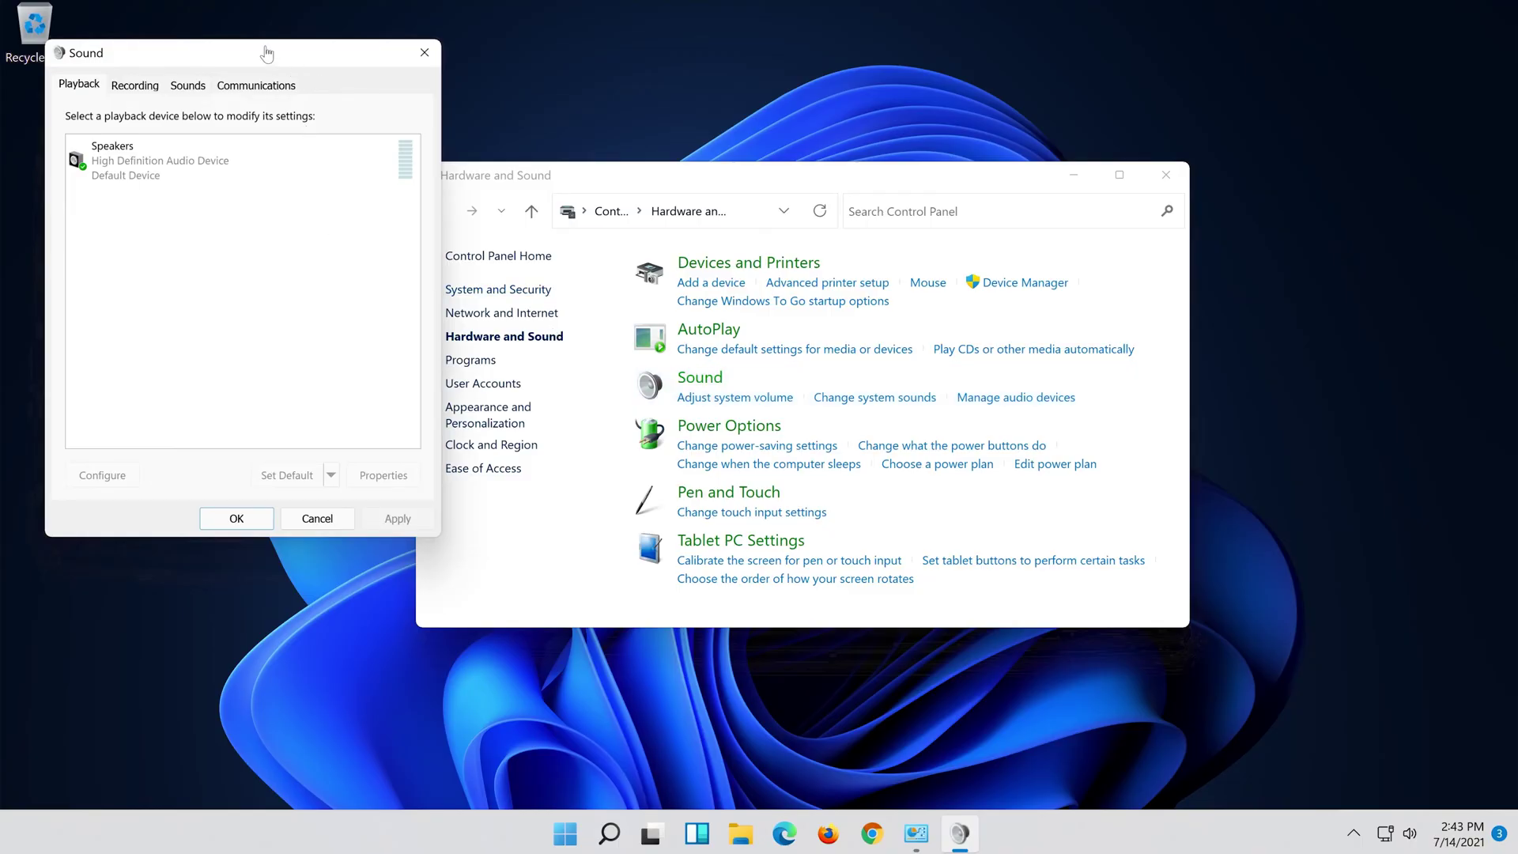
# Open the Properties of the Speakers device on the Playback tab
pyautogui.moveTo(259, 54); pyautogui.dragTo(820, 139)
pyautogui.click(776, 264)
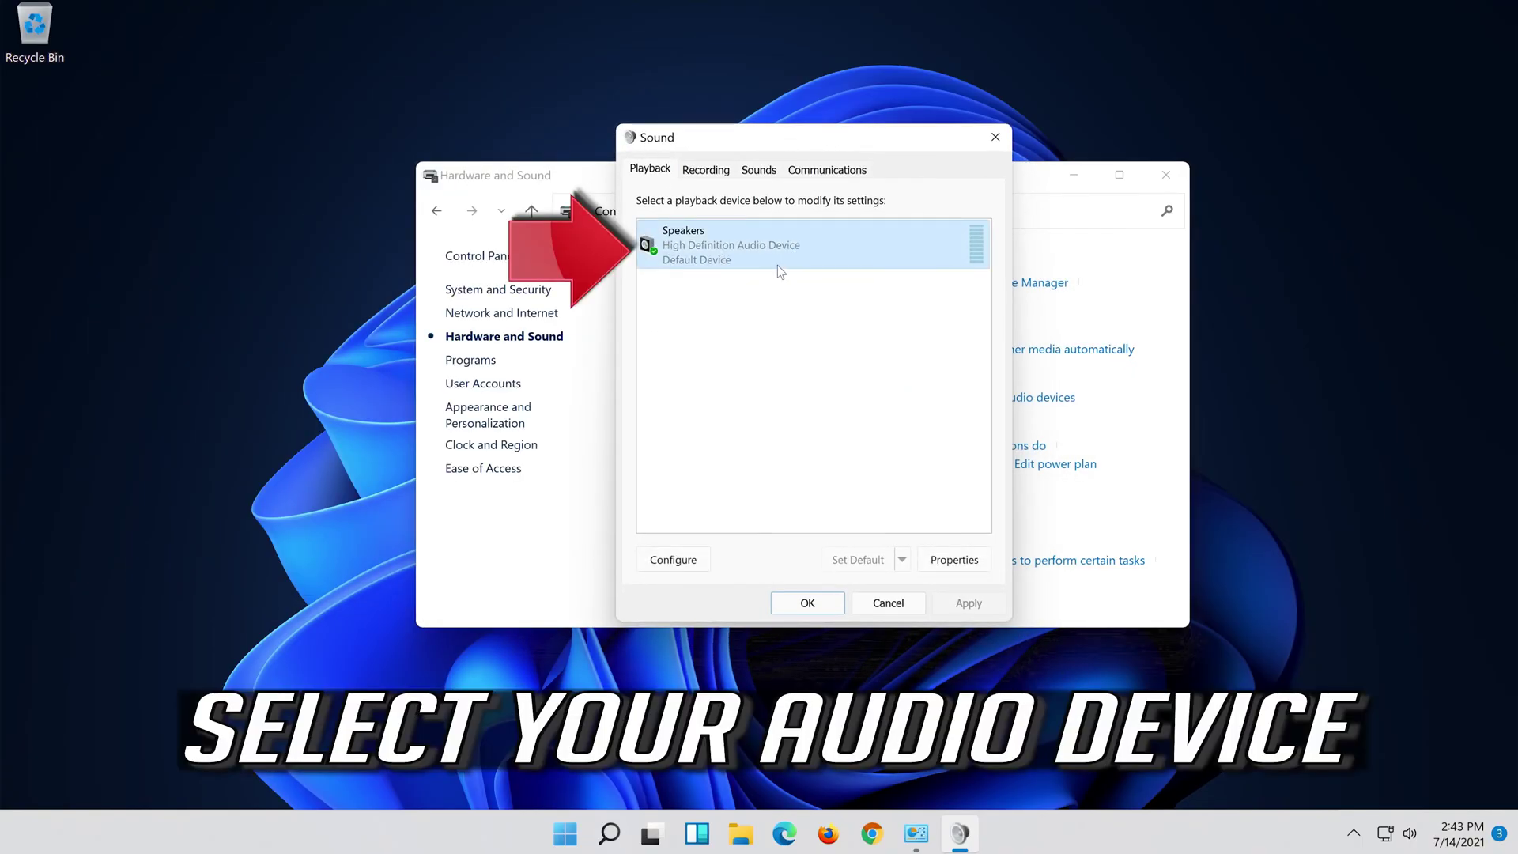
pyautogui.rightClick(805, 257)
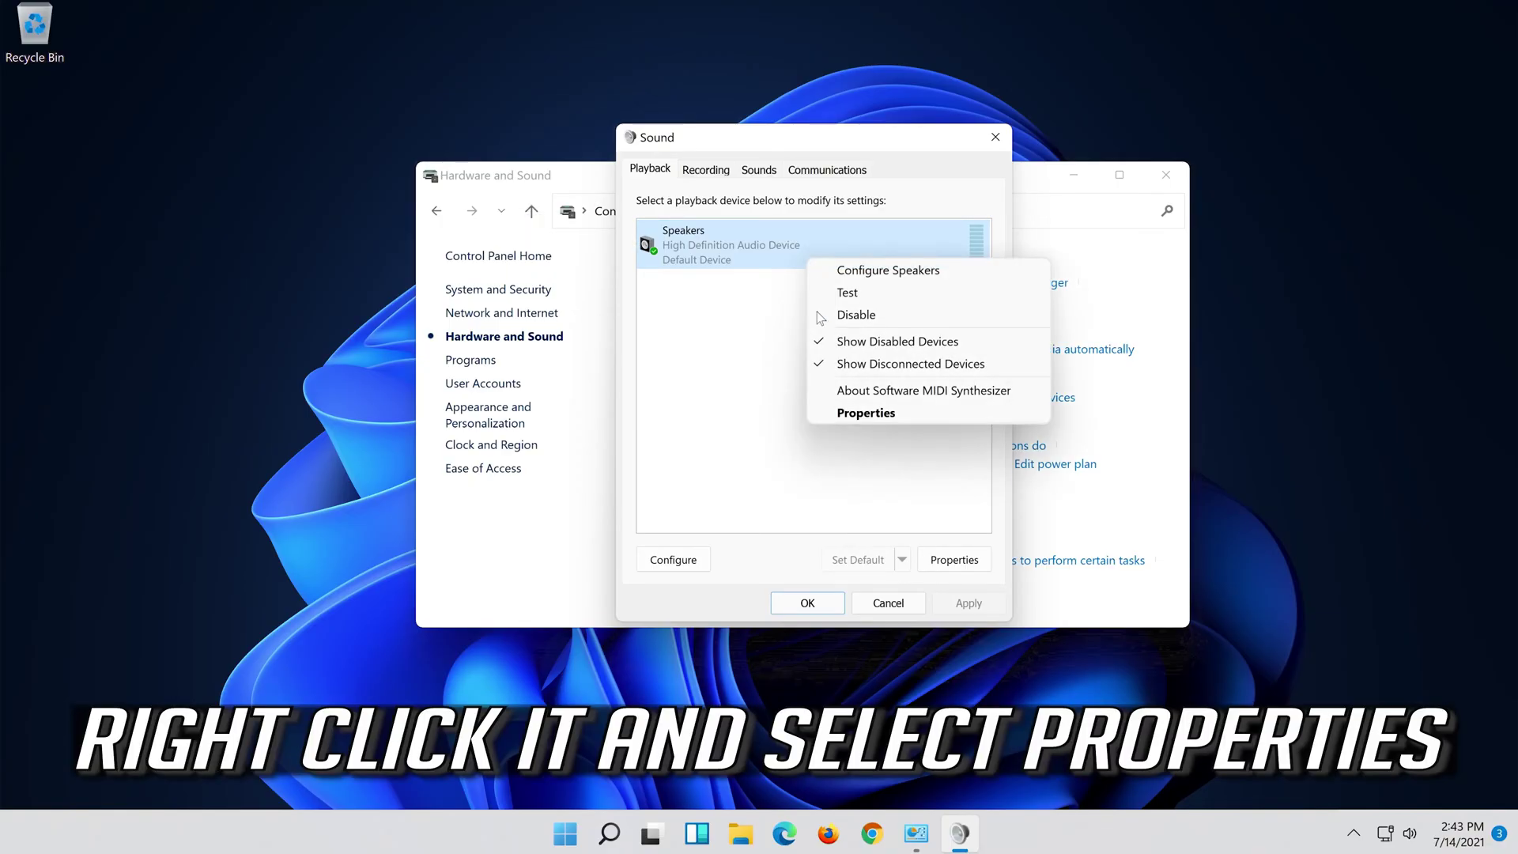
pyautogui.click(892, 411)
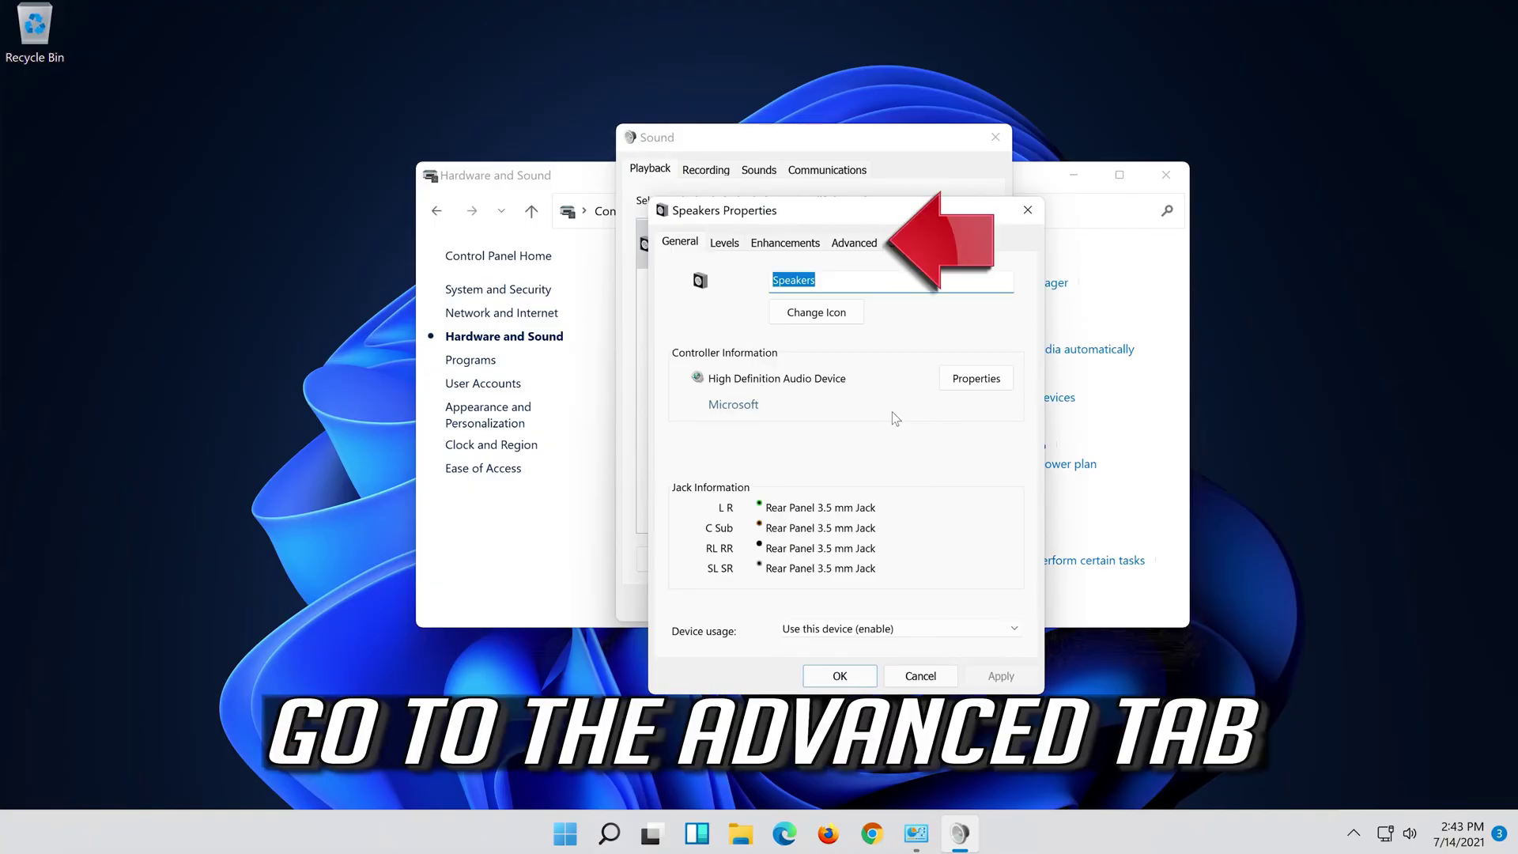
# Set the Speakers default format to 16 bit, 48000 Hz (DVD Quality), then close both dialogs with OK
pyautogui.click(864, 242)
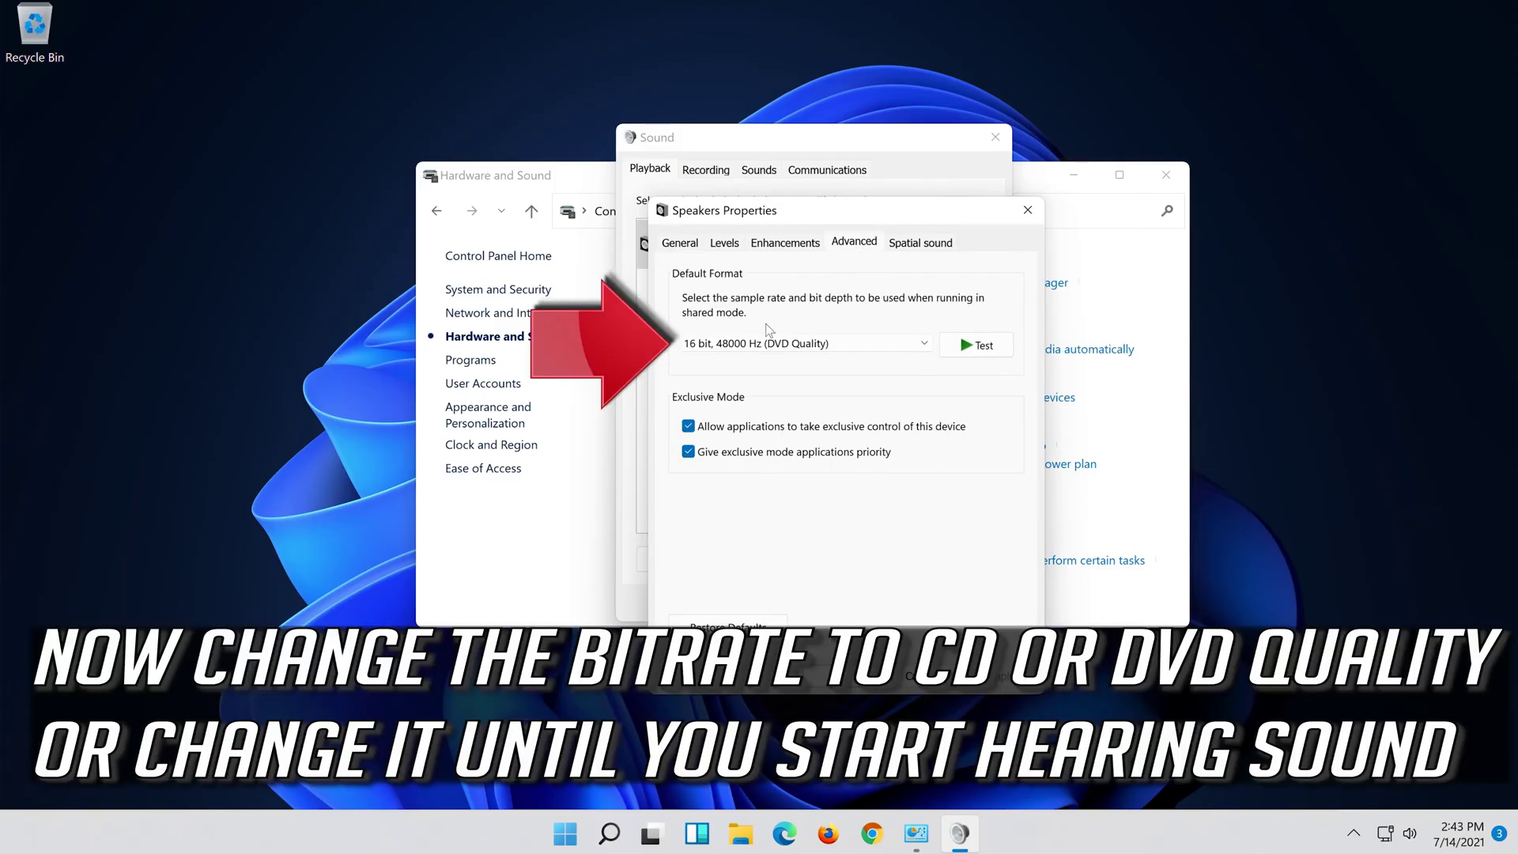
pyautogui.click(775, 345)
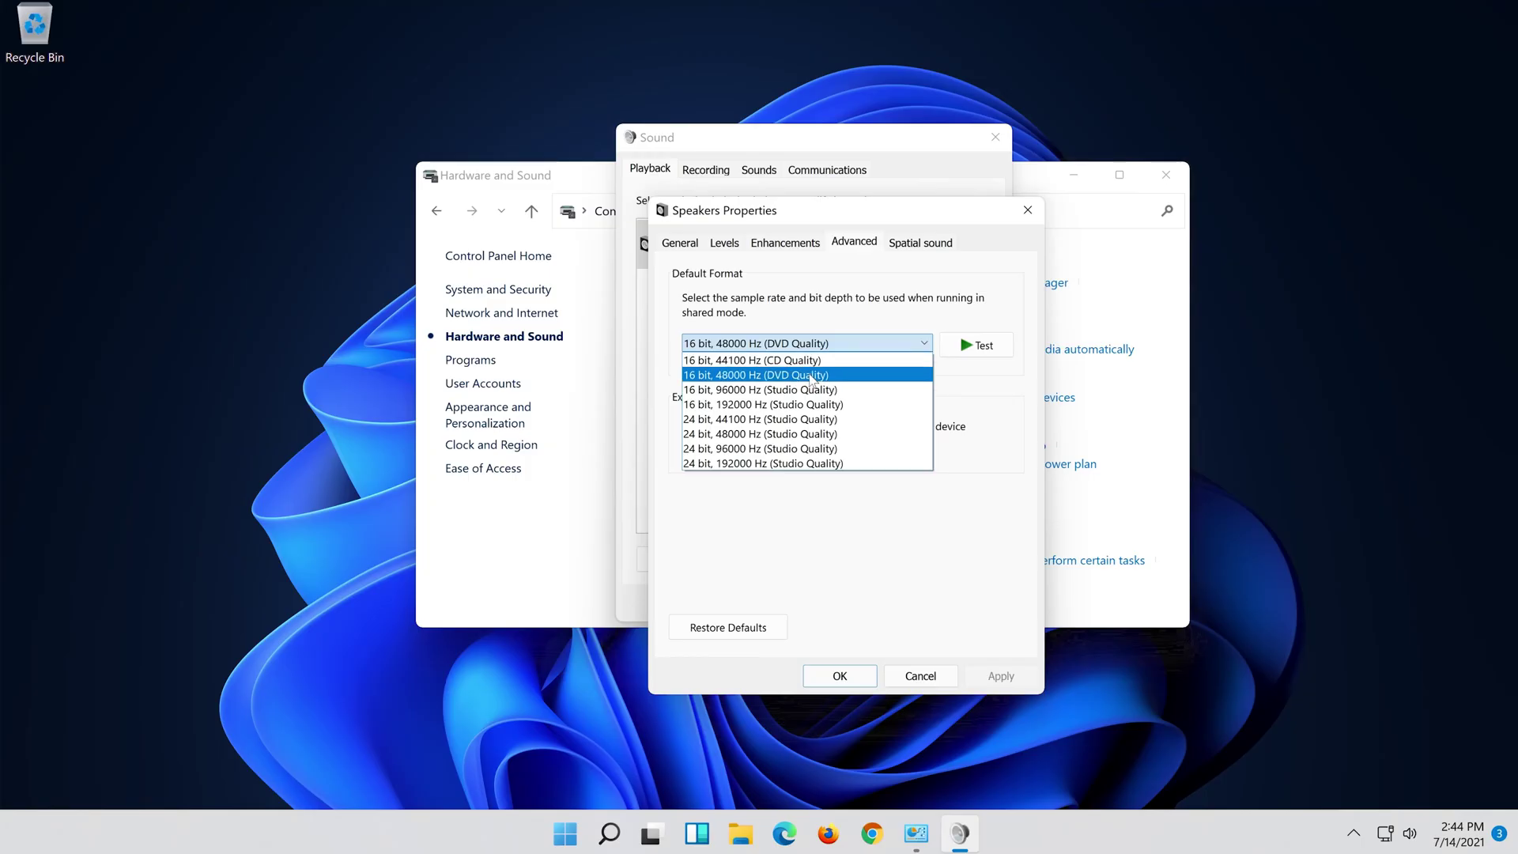
pyautogui.click(815, 379)
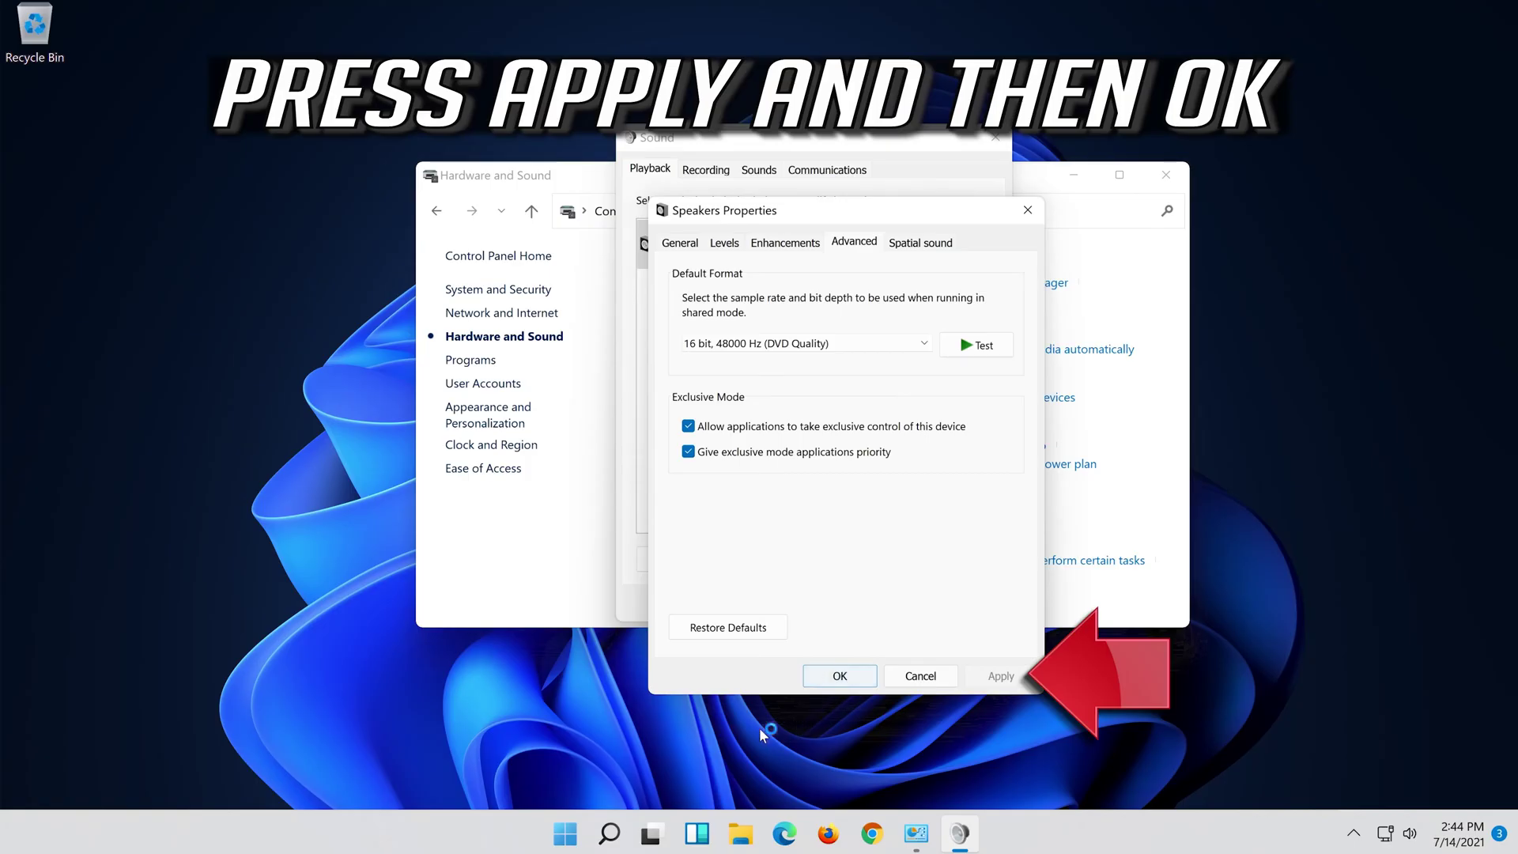
pyautogui.click(835, 685)
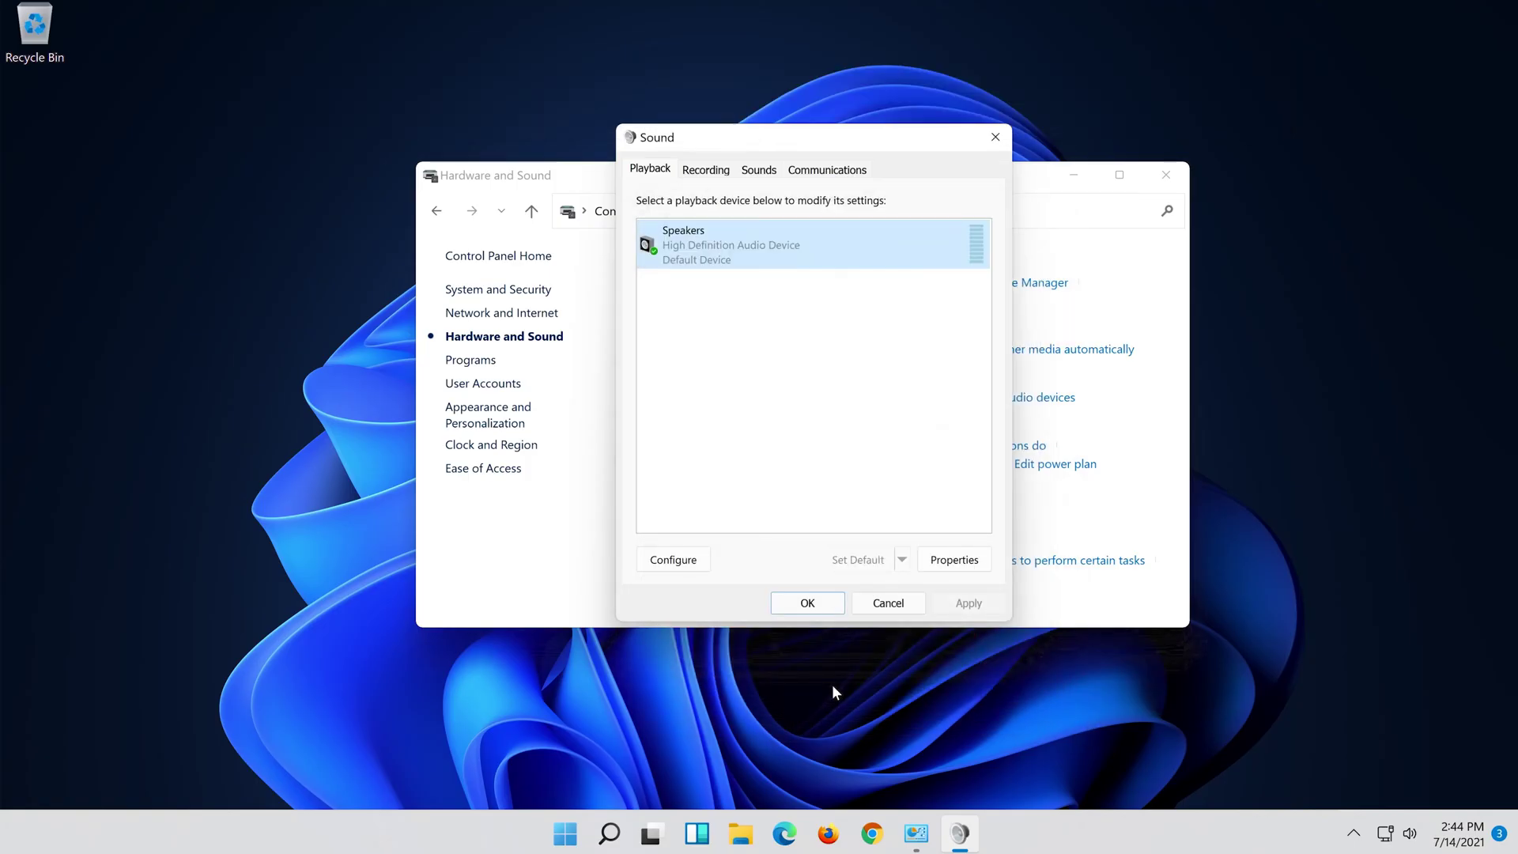
pyautogui.click(786, 606)
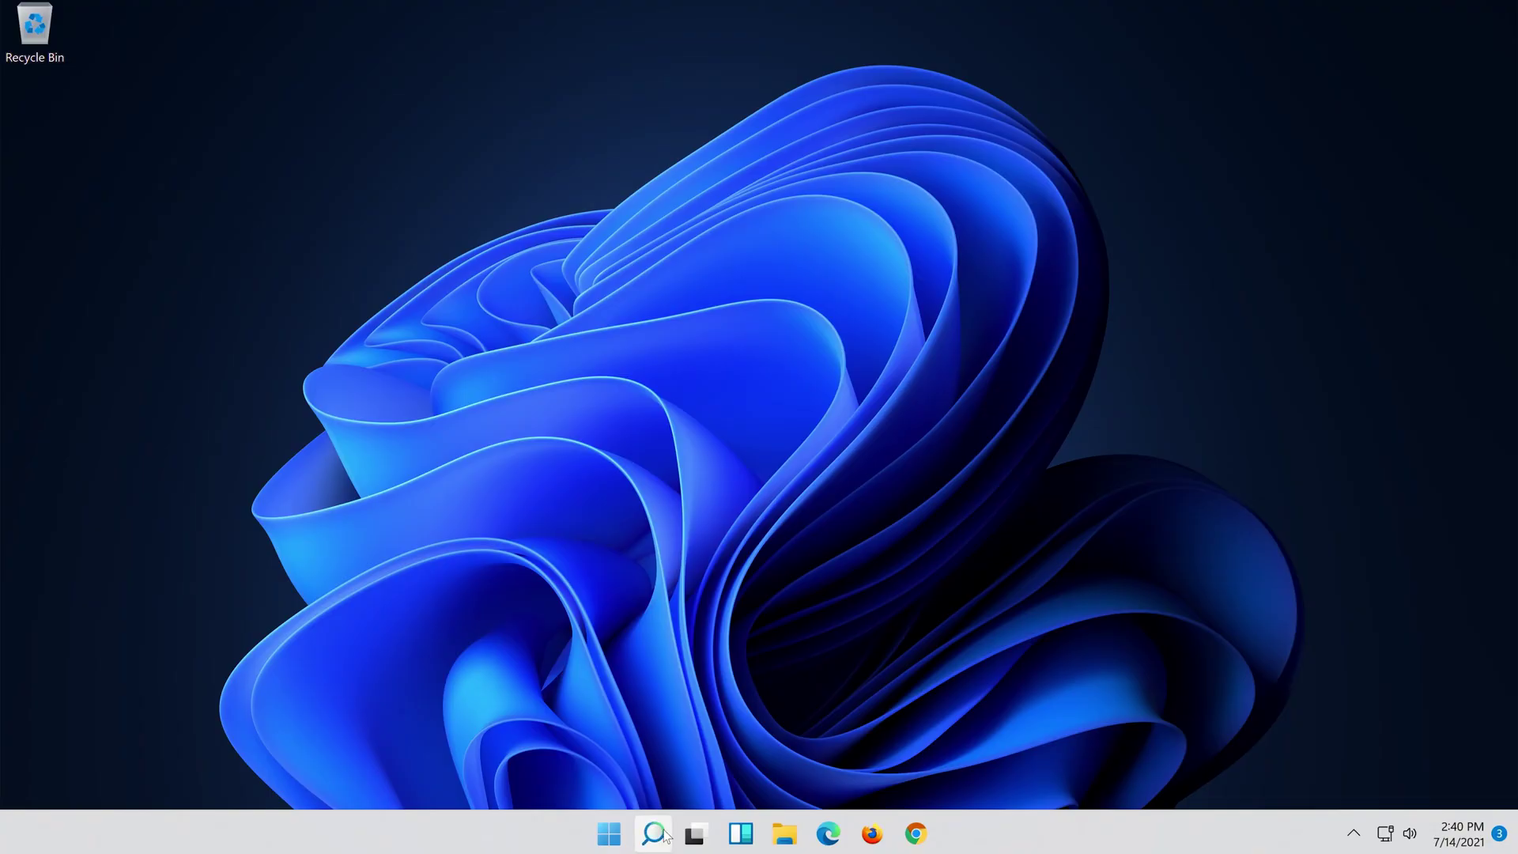
# Open Device Manager via search and expand Sound, video and game controllers to the High Definition Audio Device
pyautogui.click(661, 835)
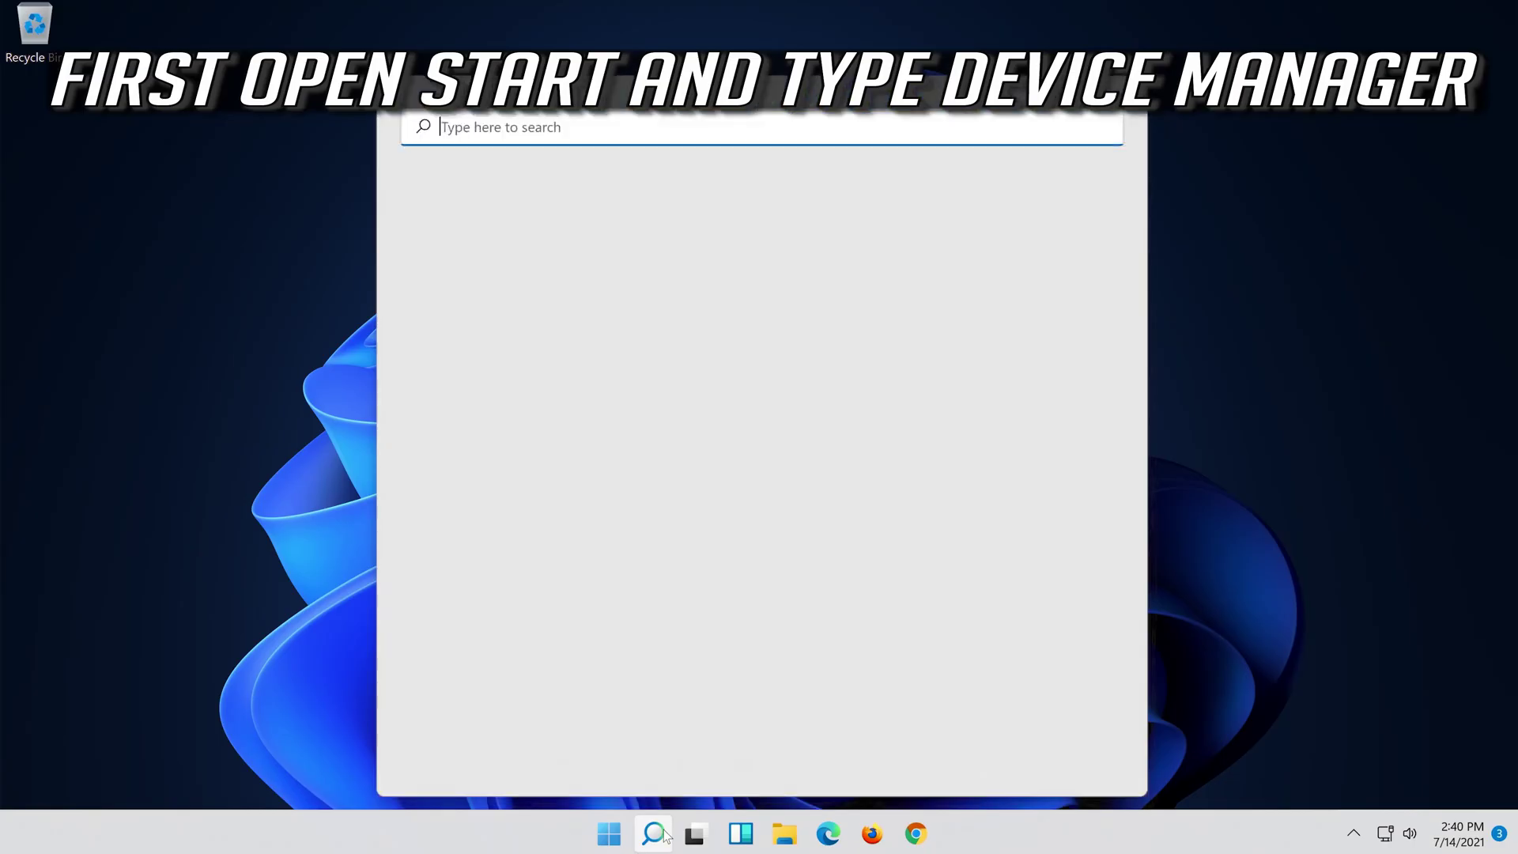
pyautogui.write('dev')
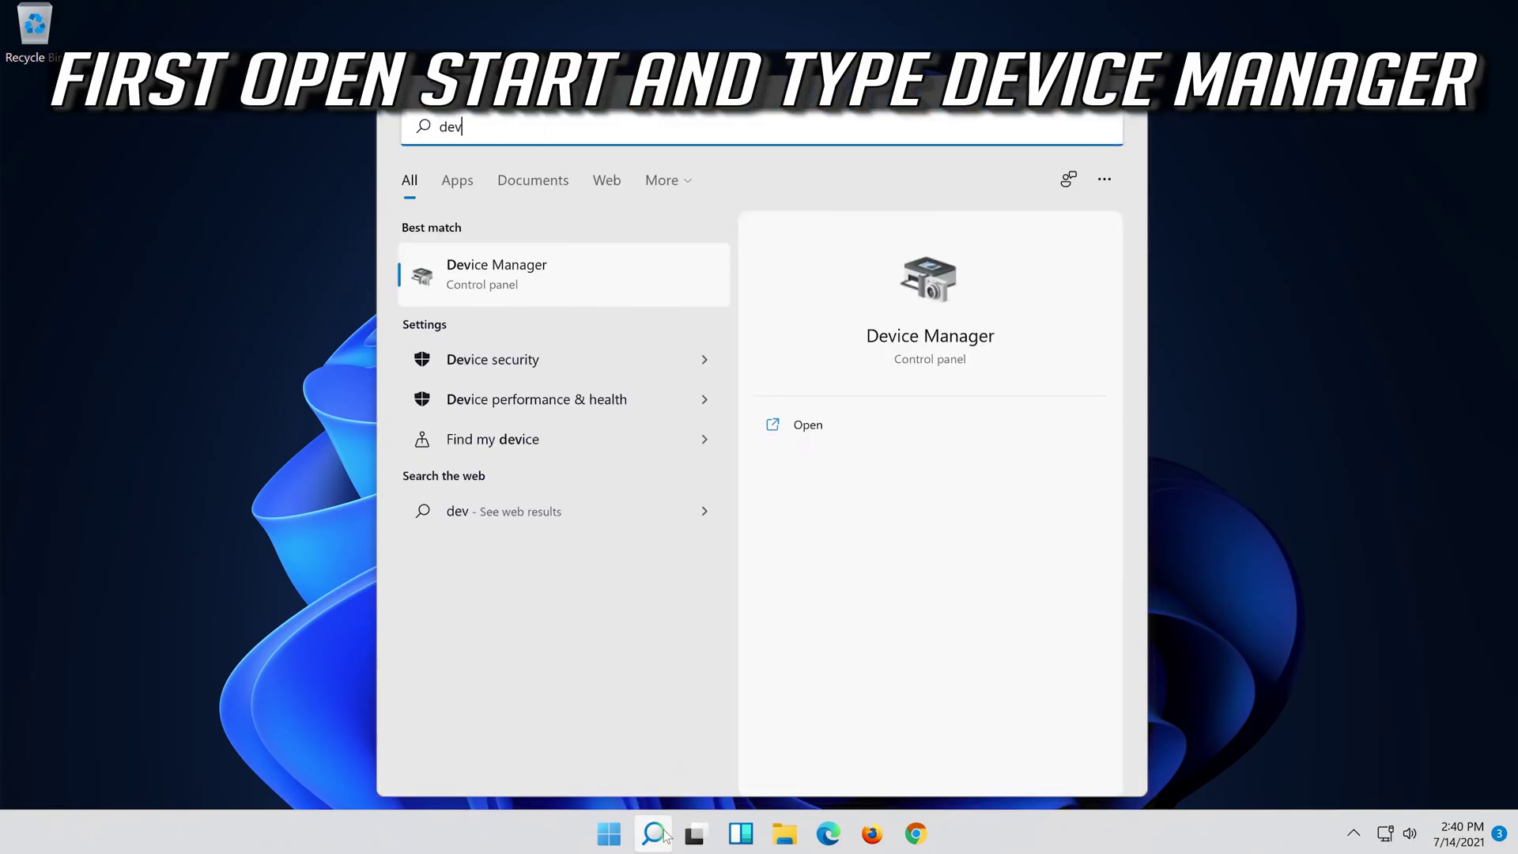
pyautogui.write('ice ma')
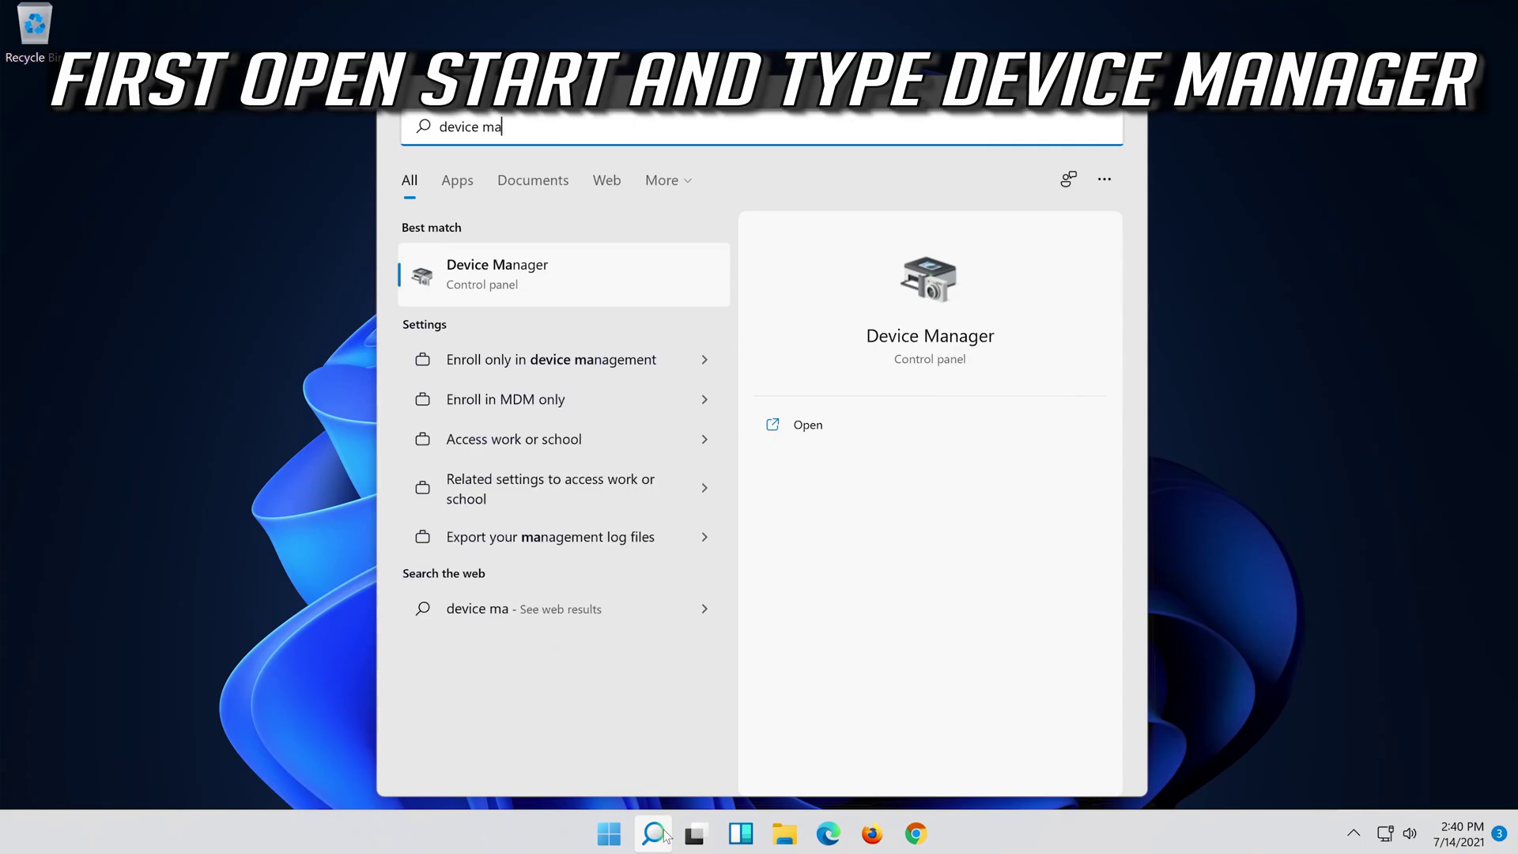
pyautogui.write('nager')
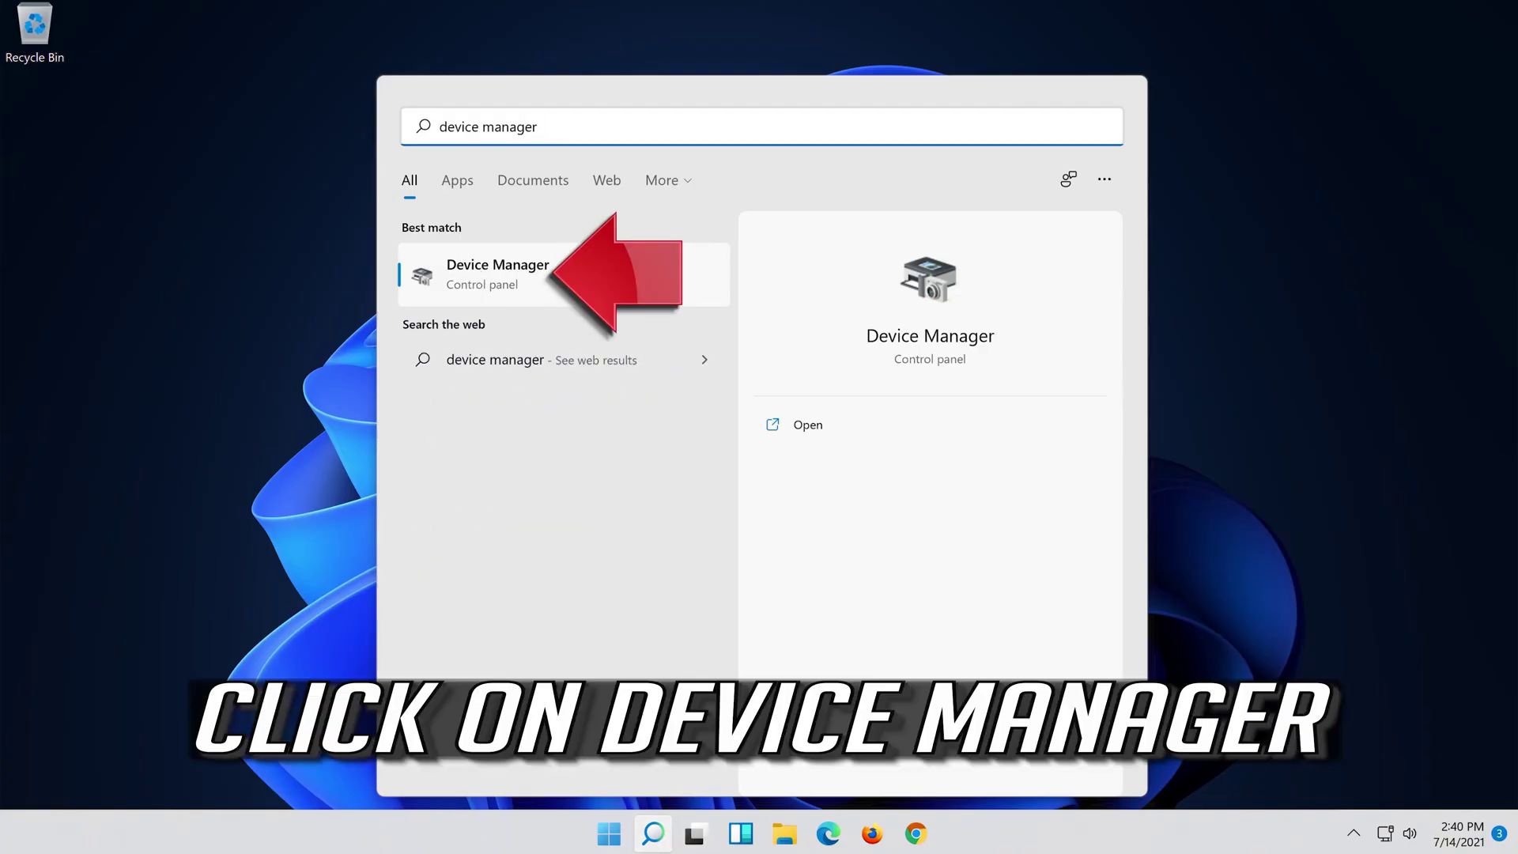
pyautogui.click(627, 279)
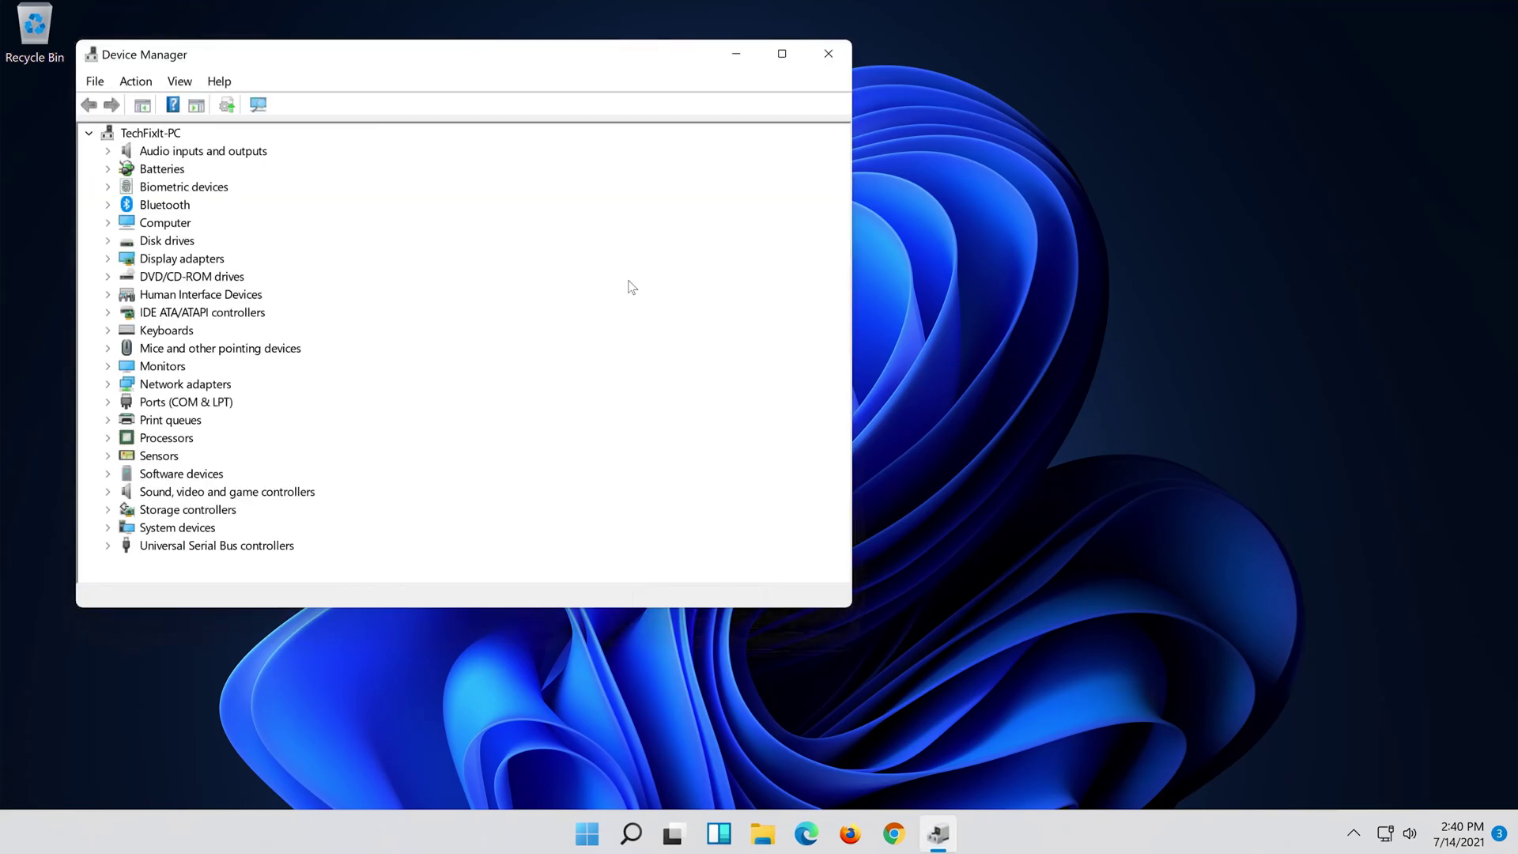
pyautogui.moveTo(495, 57); pyautogui.dragTo(865, 77)
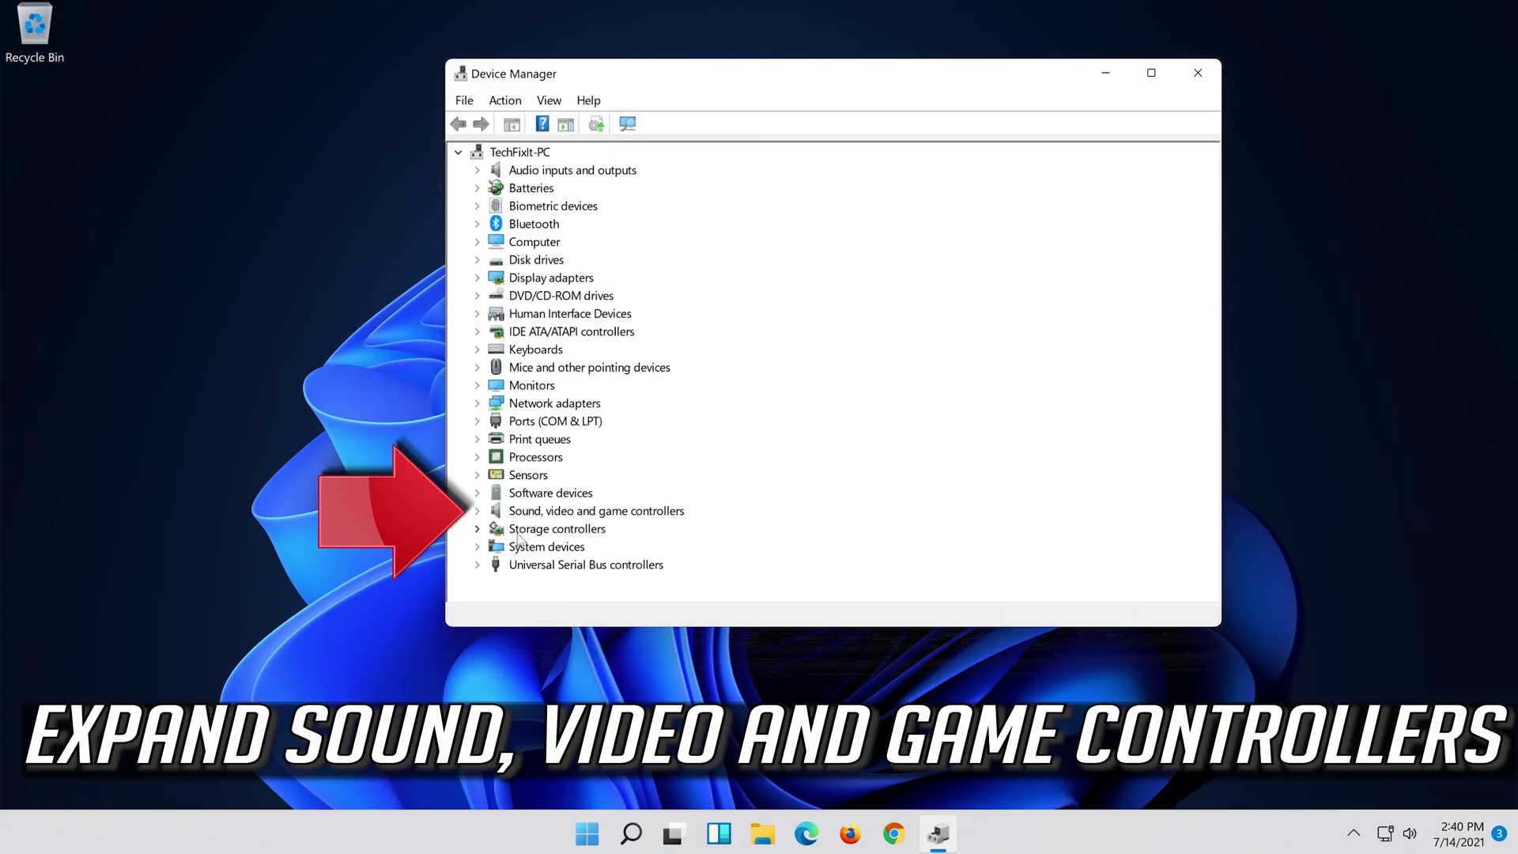
pyautogui.click(479, 511)
pyautogui.click(524, 530)
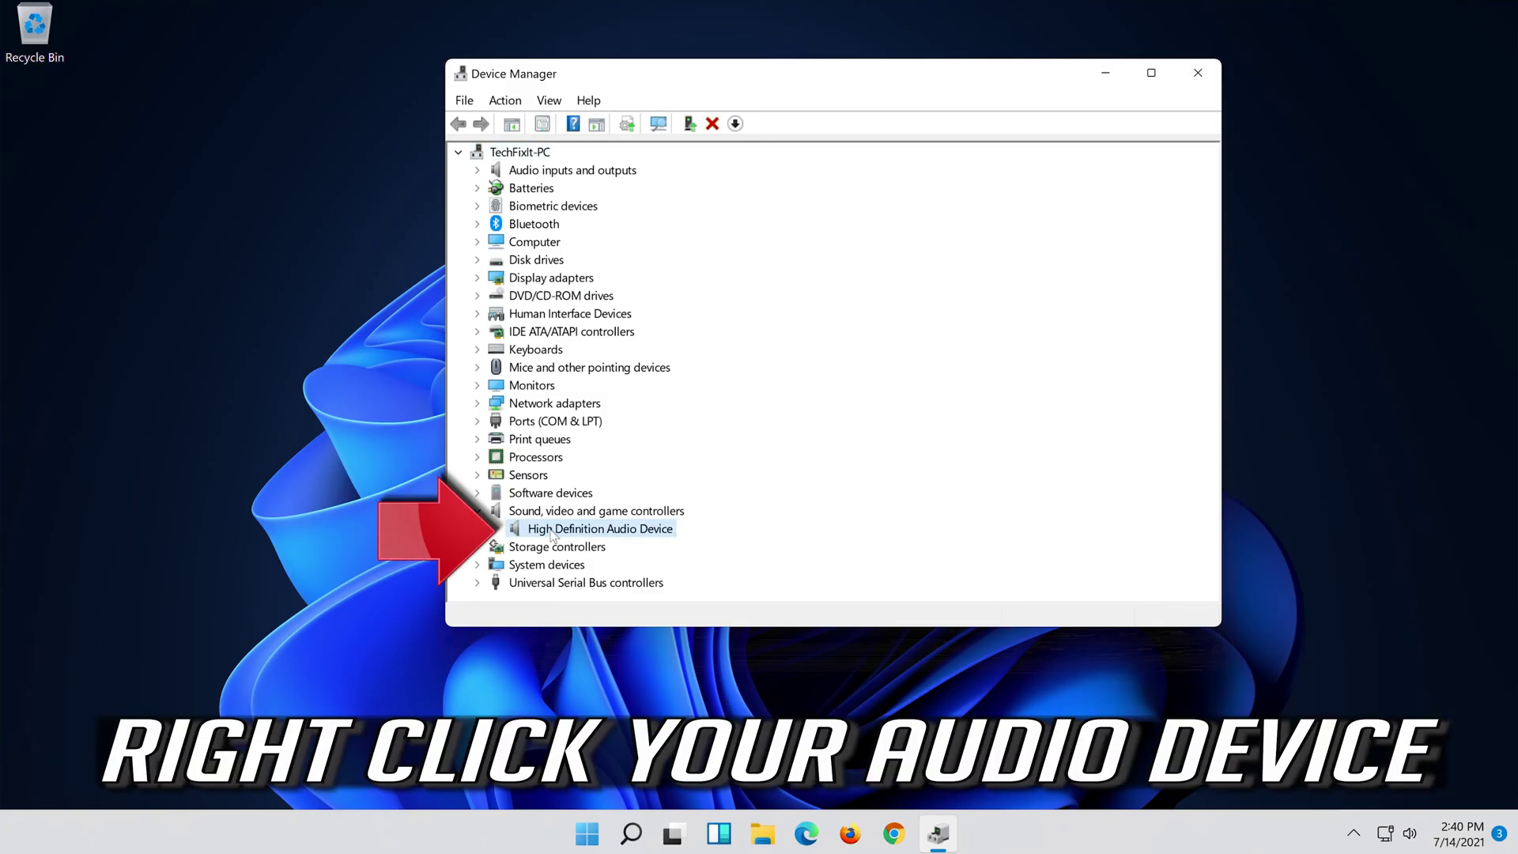
pyautogui.rightClick(635, 536)
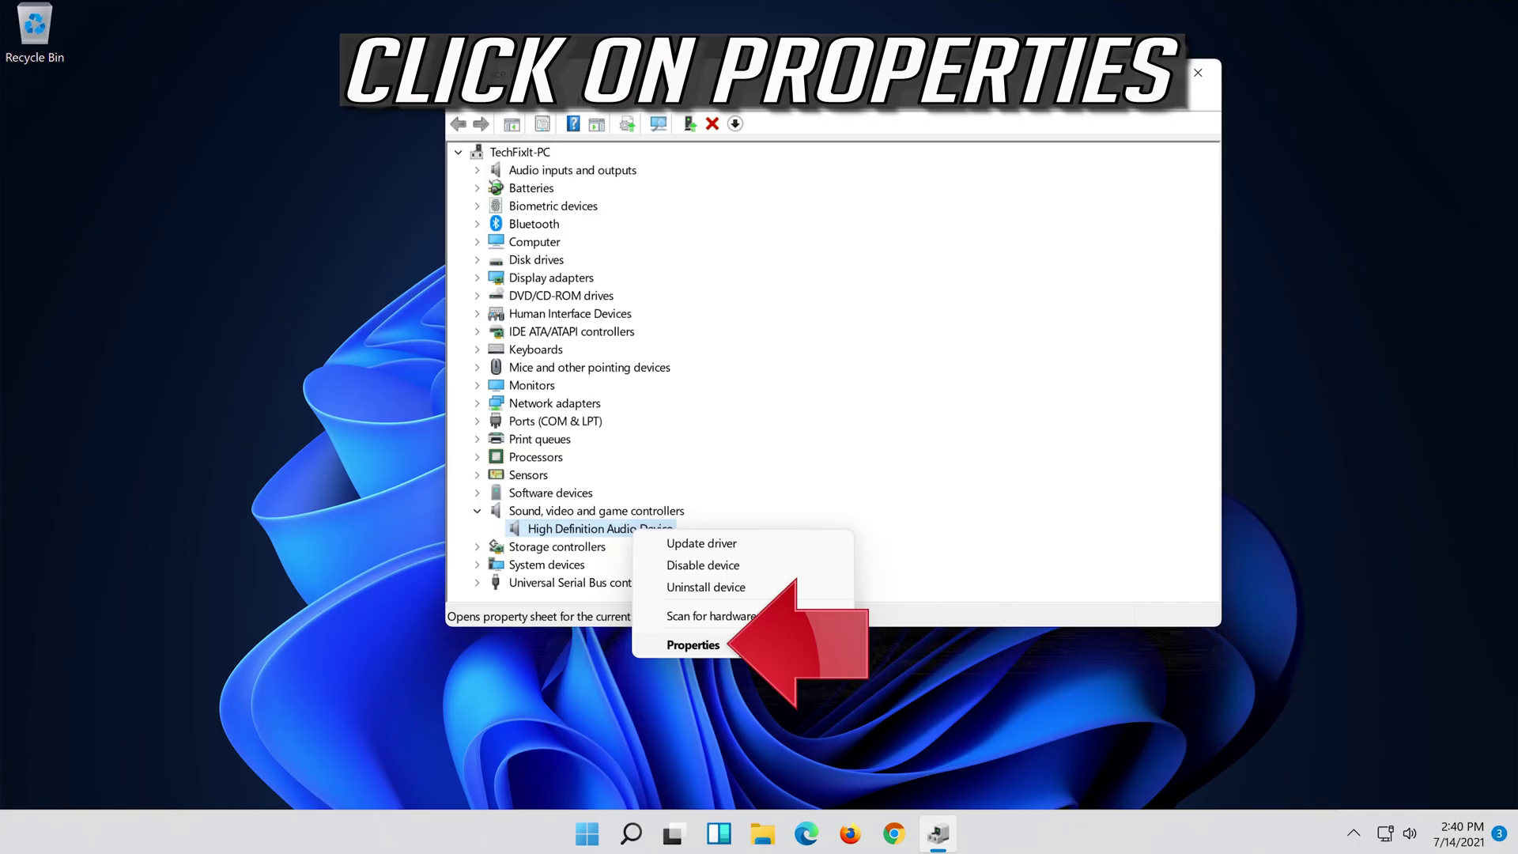
# Run an automatic driver update for the High Definition Audio Device from its Driver tab
pyautogui.click(740, 645)
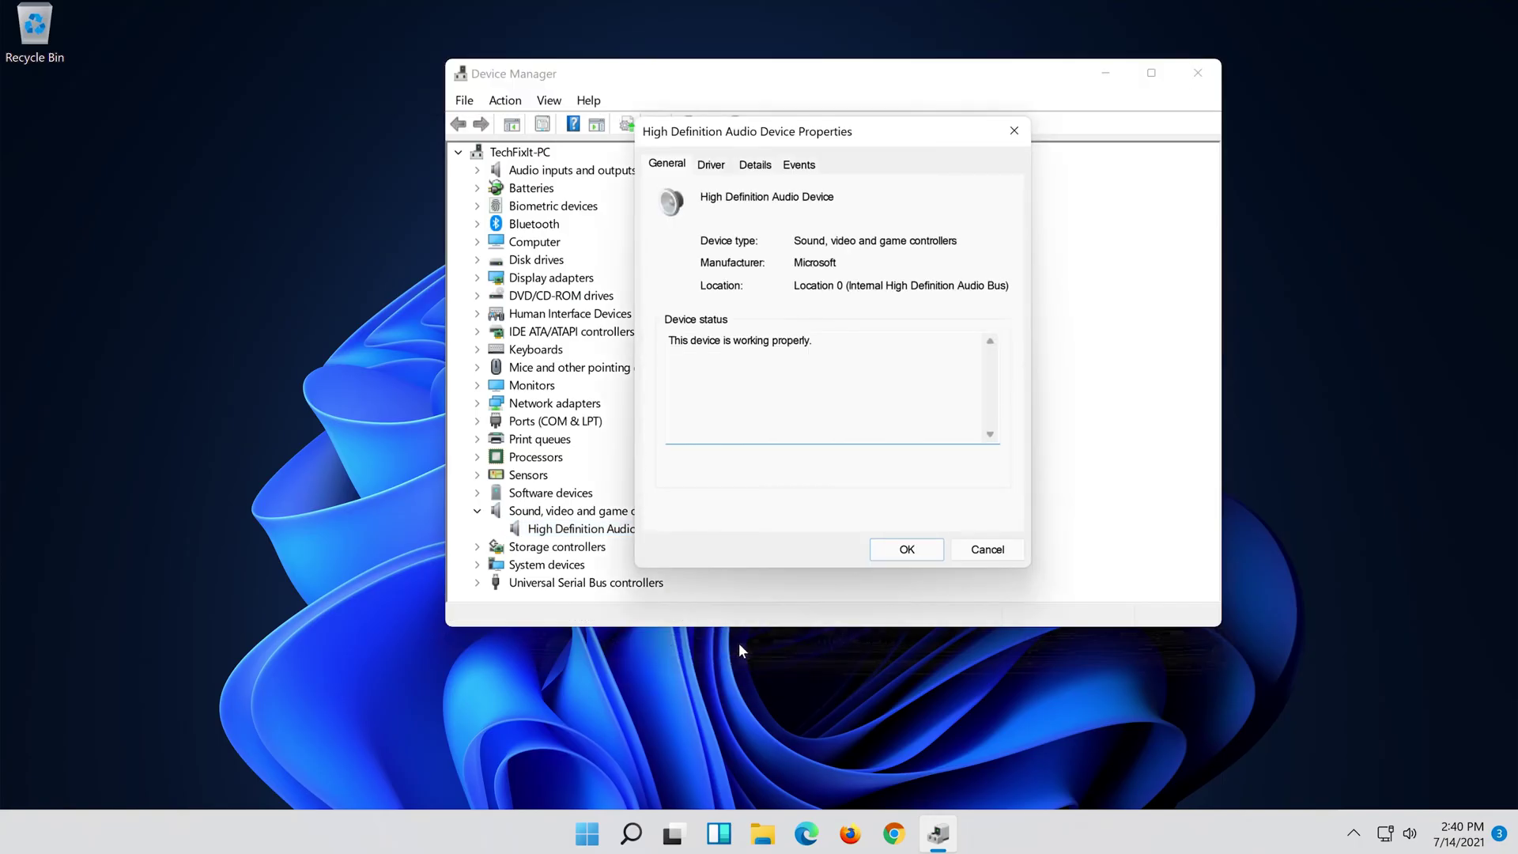
pyautogui.click(721, 166)
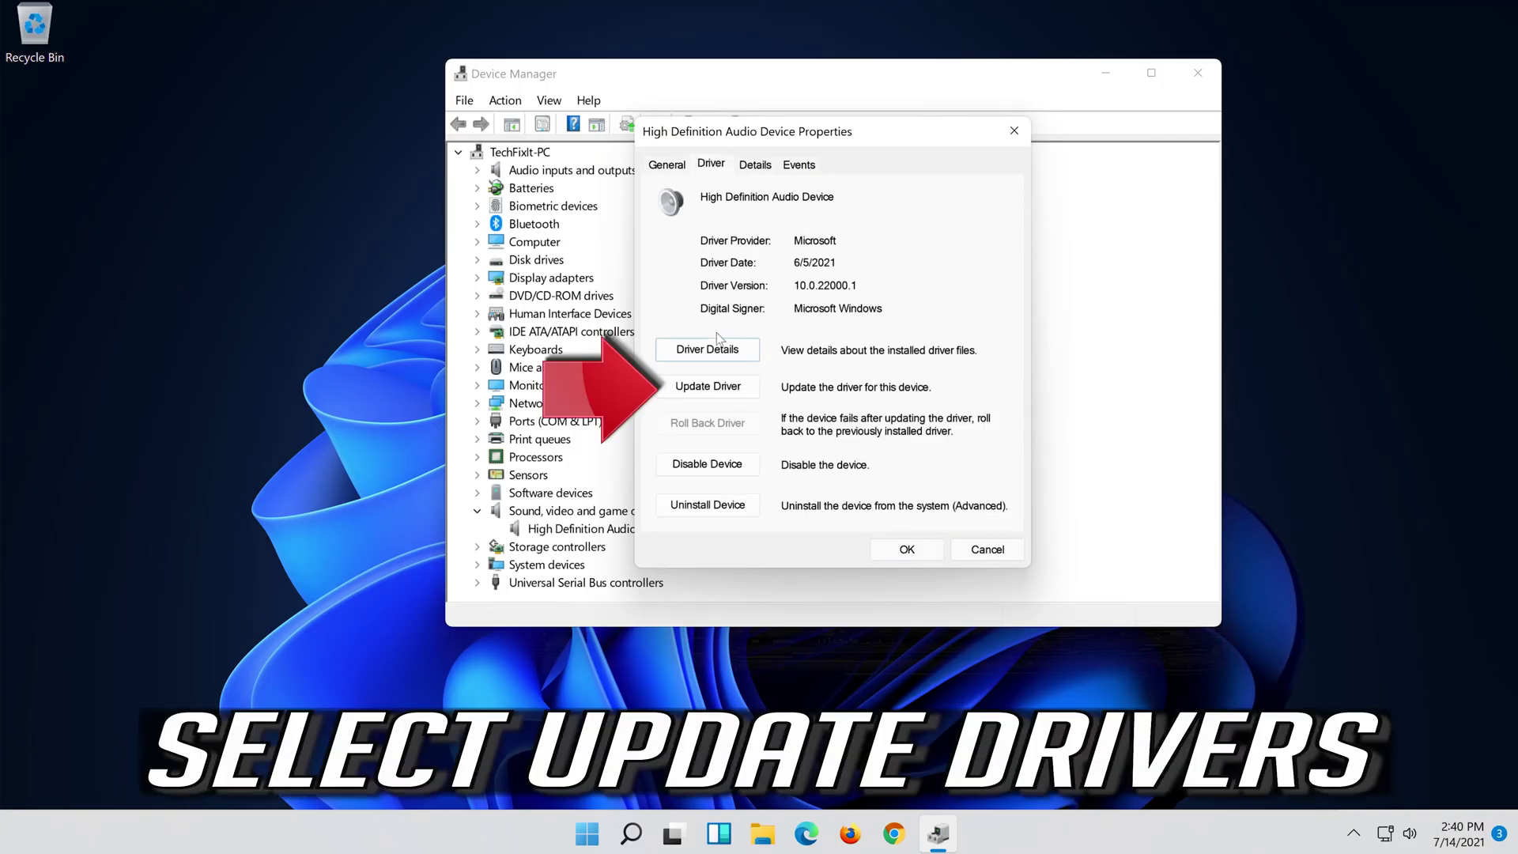
pyautogui.click(711, 393)
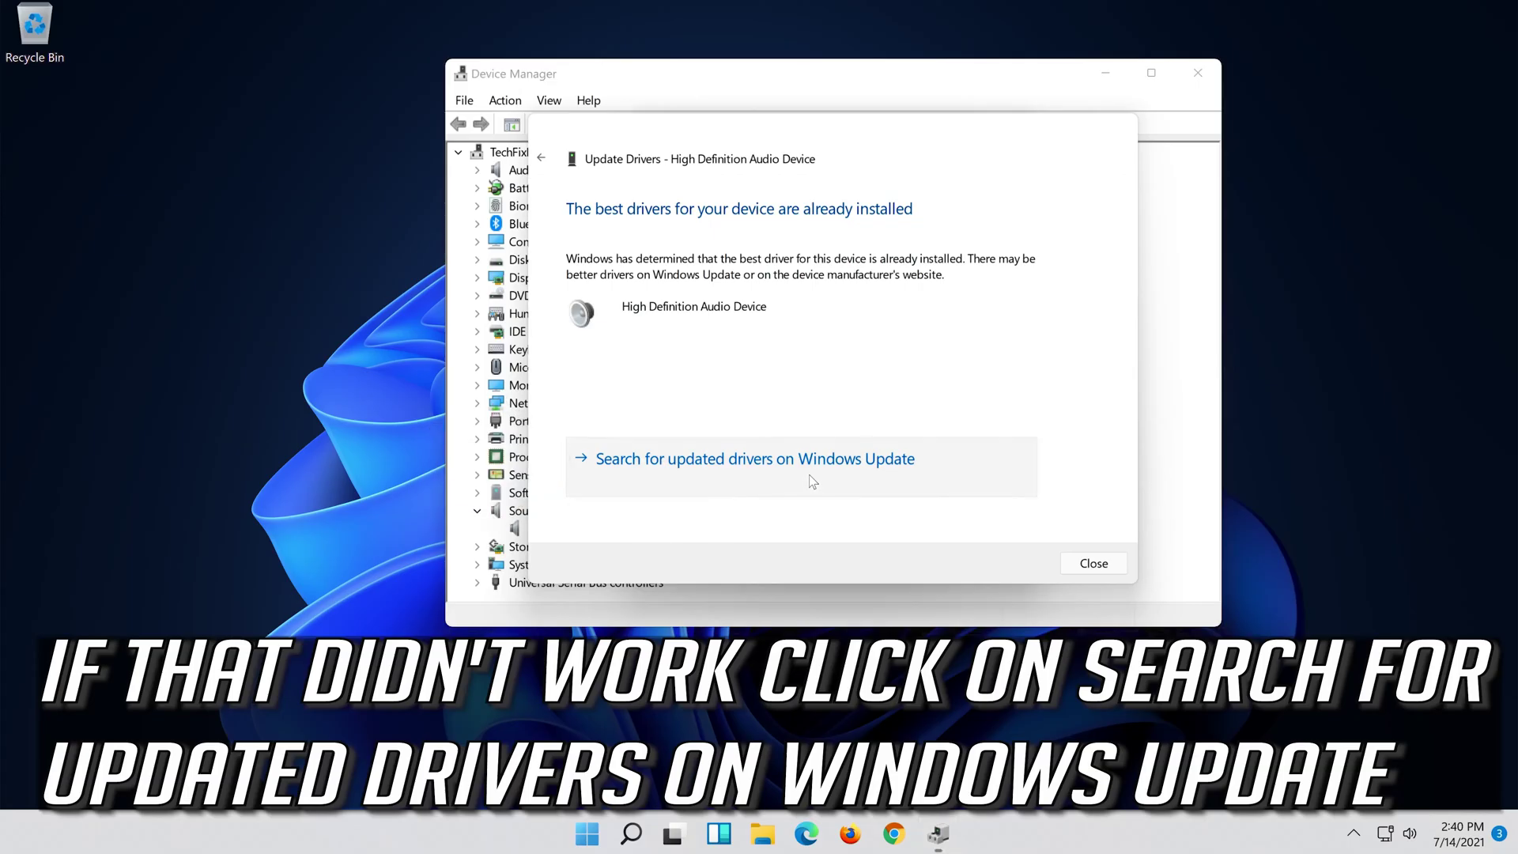
# Follow the wizard's 'Search for updated drivers on Windows Update' link
pyautogui.click(813, 480)
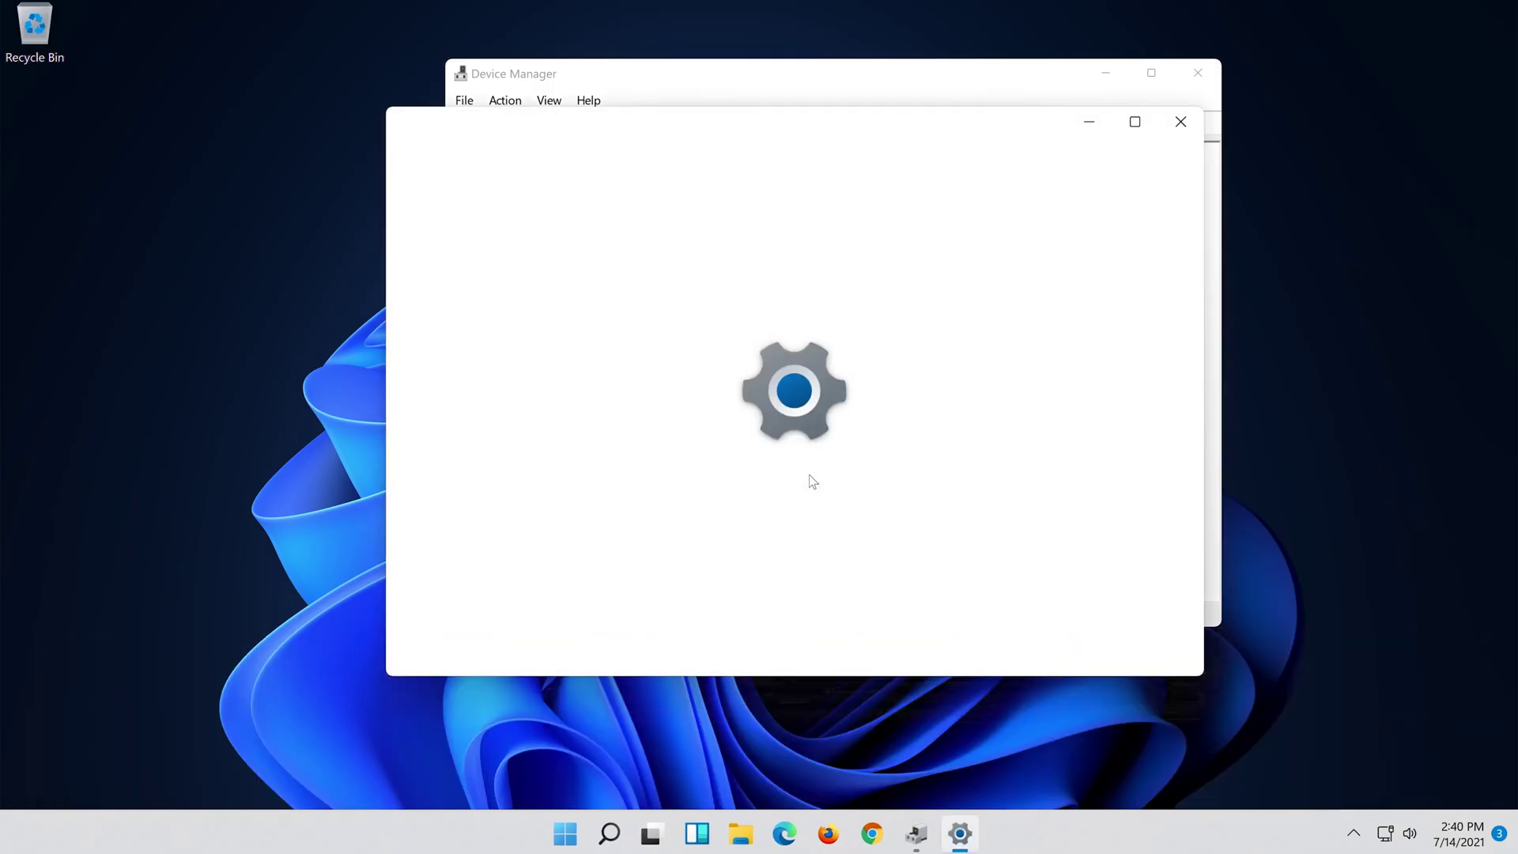